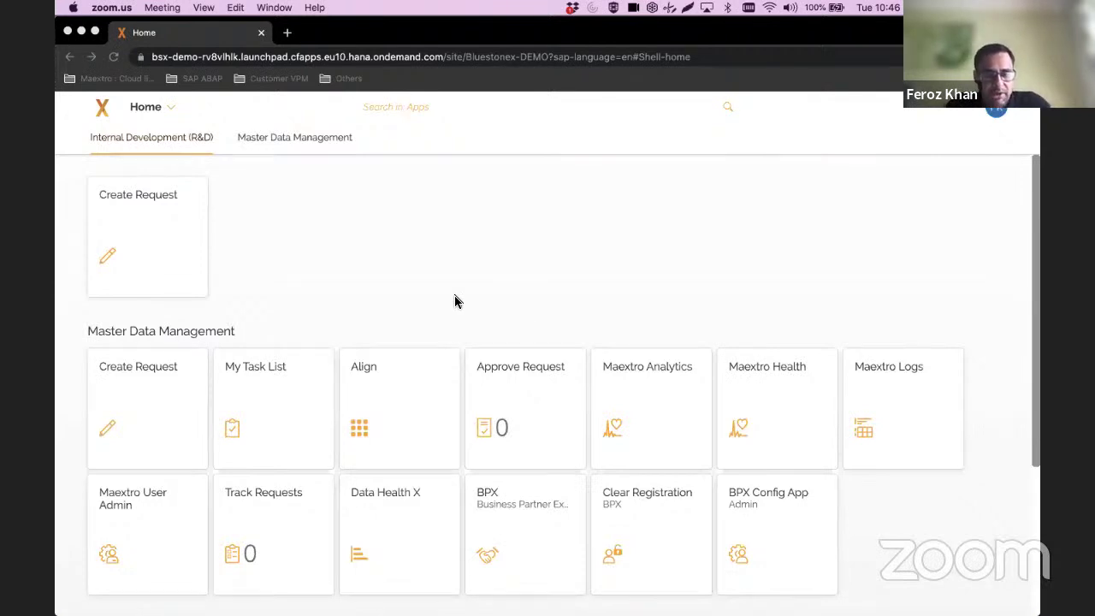
- Start a new master data request with request type Create and object name Material Master
left_click(166, 407)
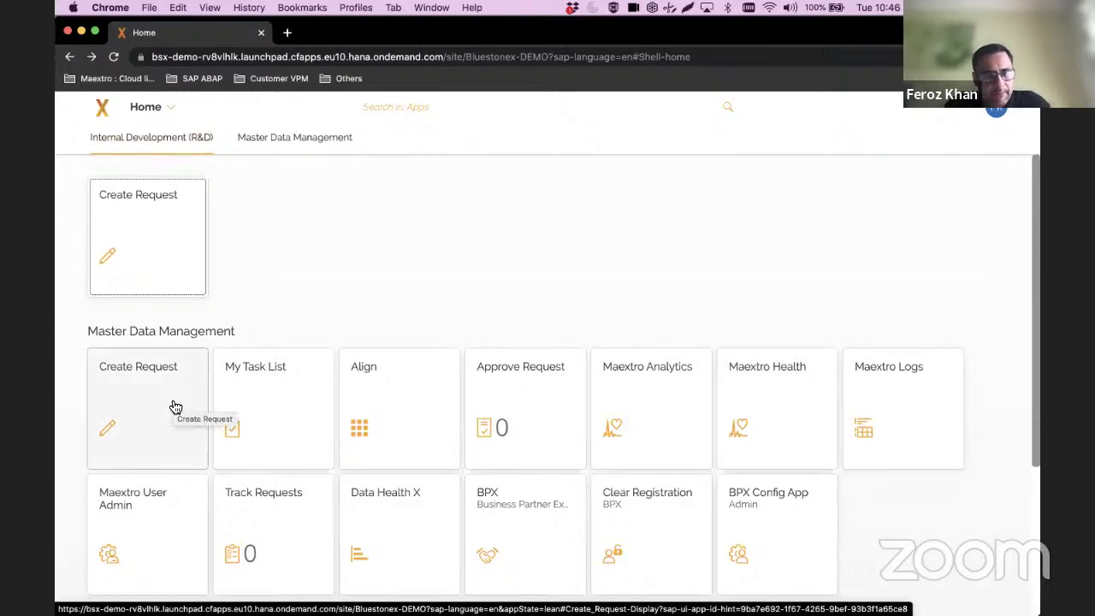
left_click(174, 406)
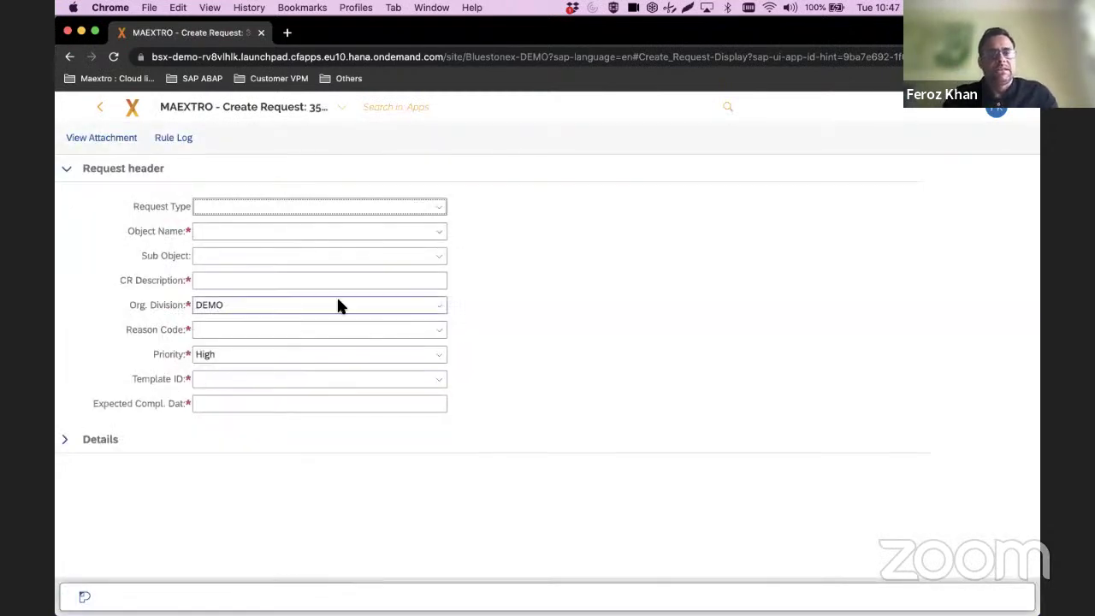
left_click(440, 210)
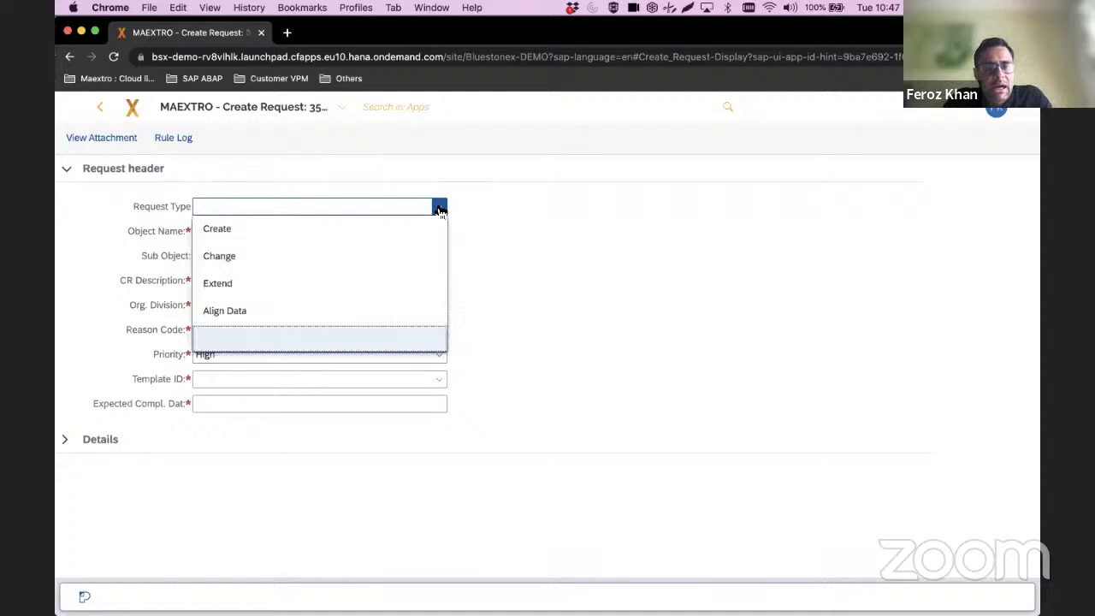
left_click(257, 229)
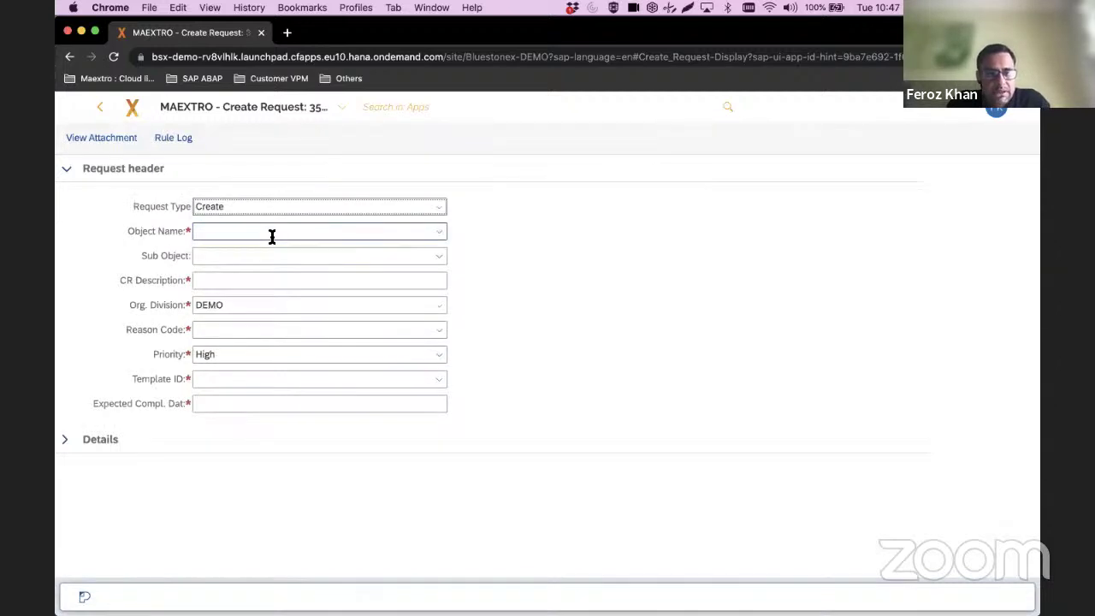
left_click(440, 232)
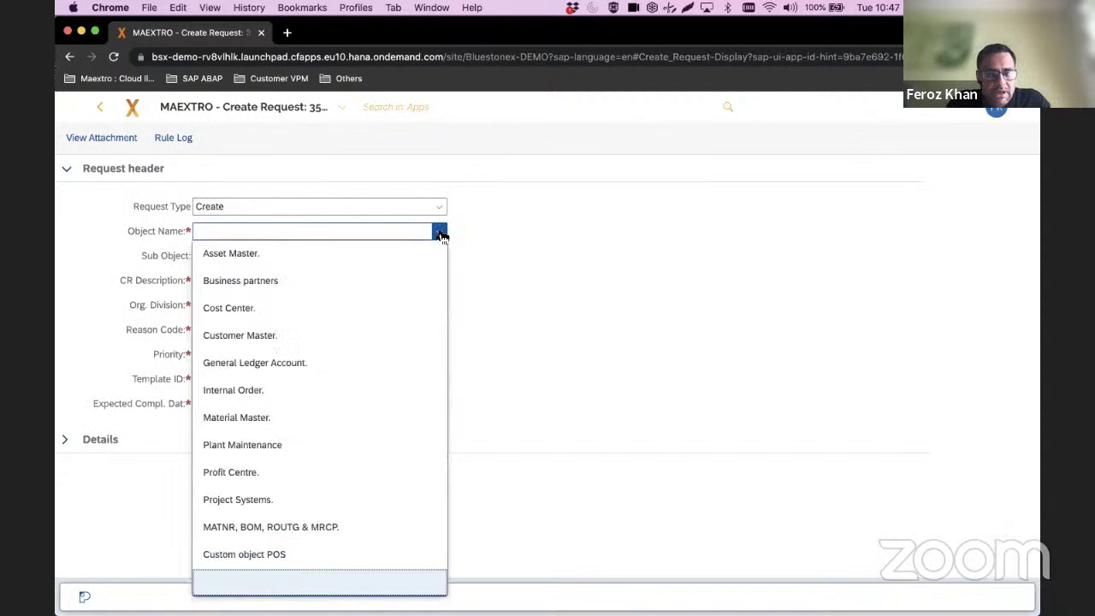
left_click(272, 418)
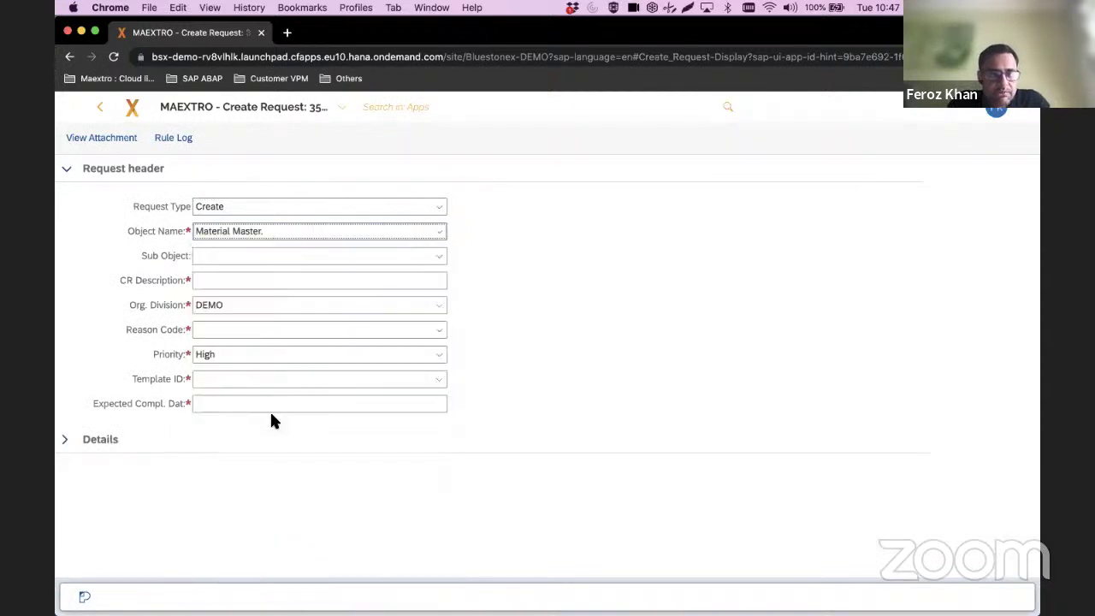
- Fill the request header with CR description A DEMO MATERIAL, org. division DEMO and reason code New Traded Product
left_click(388, 279)
type("A DEMO MATERIAL")
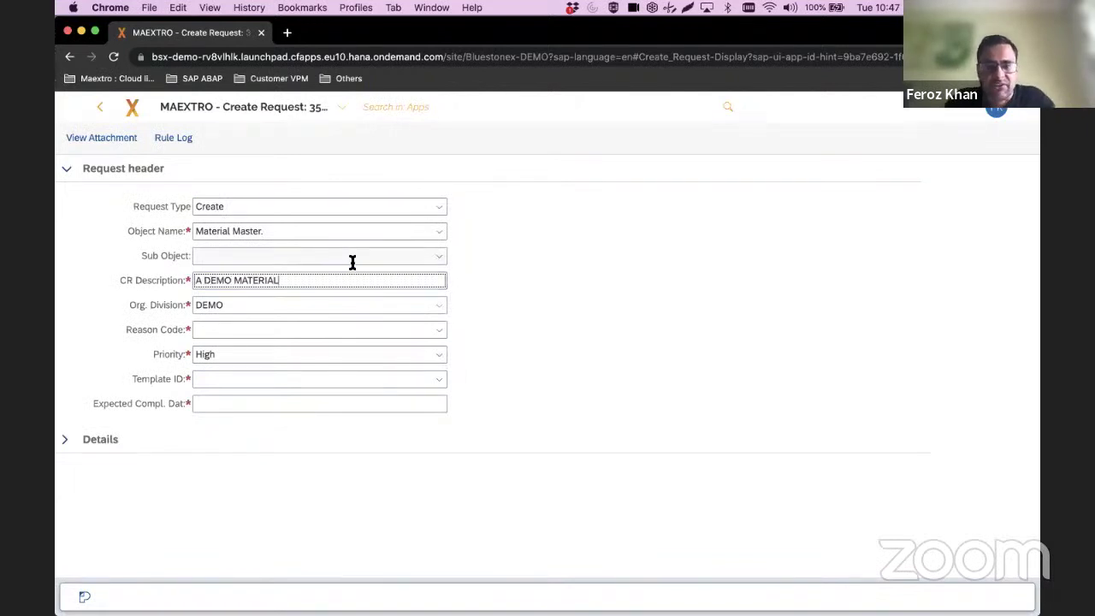
left_click(440, 305)
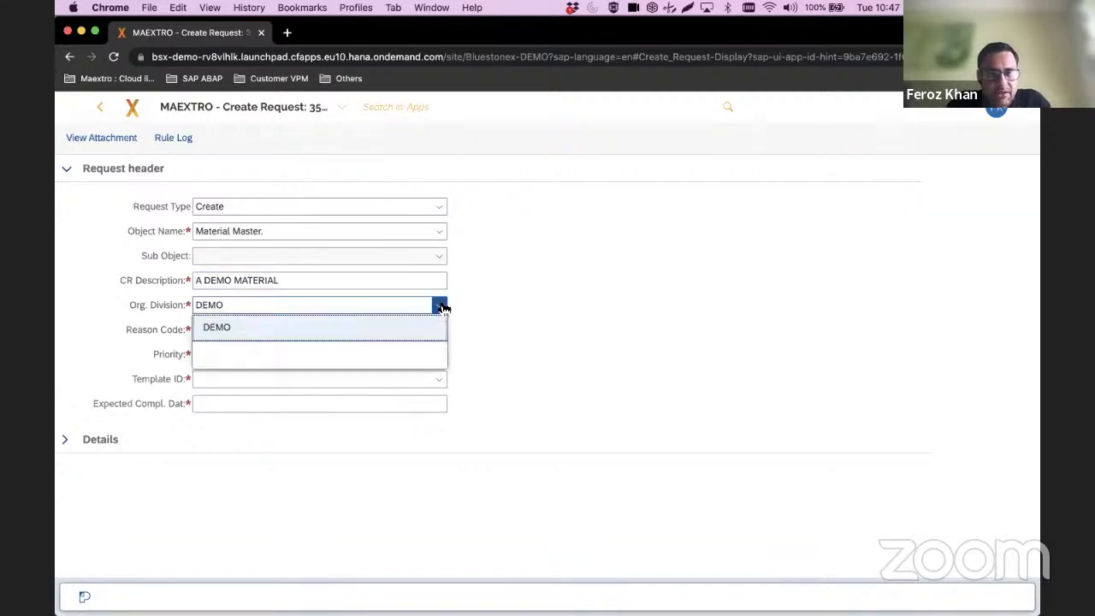
left_click(406, 329)
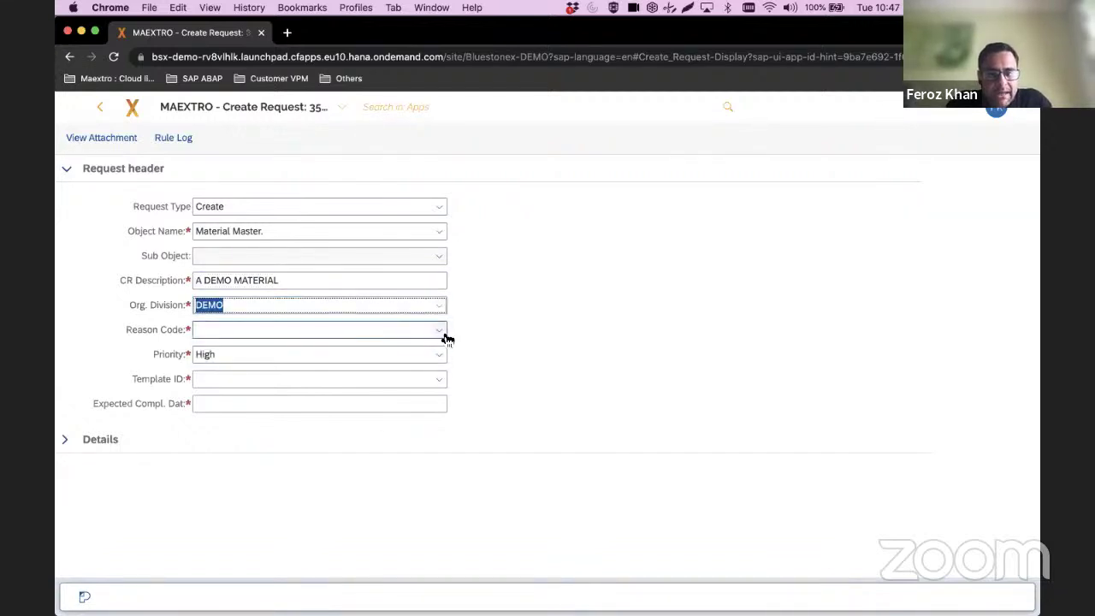
left_click(439, 332)
left_click(362, 351)
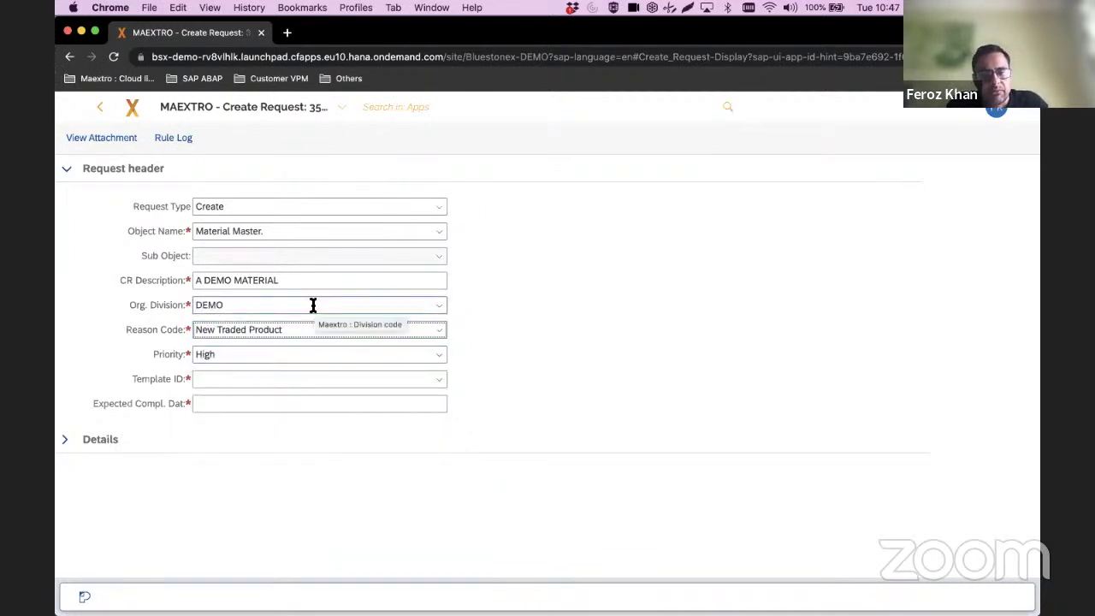
- Apply the FERT Material Demo Template (D1), dismiss the material search, and collapse the request header
left_click(439, 382)
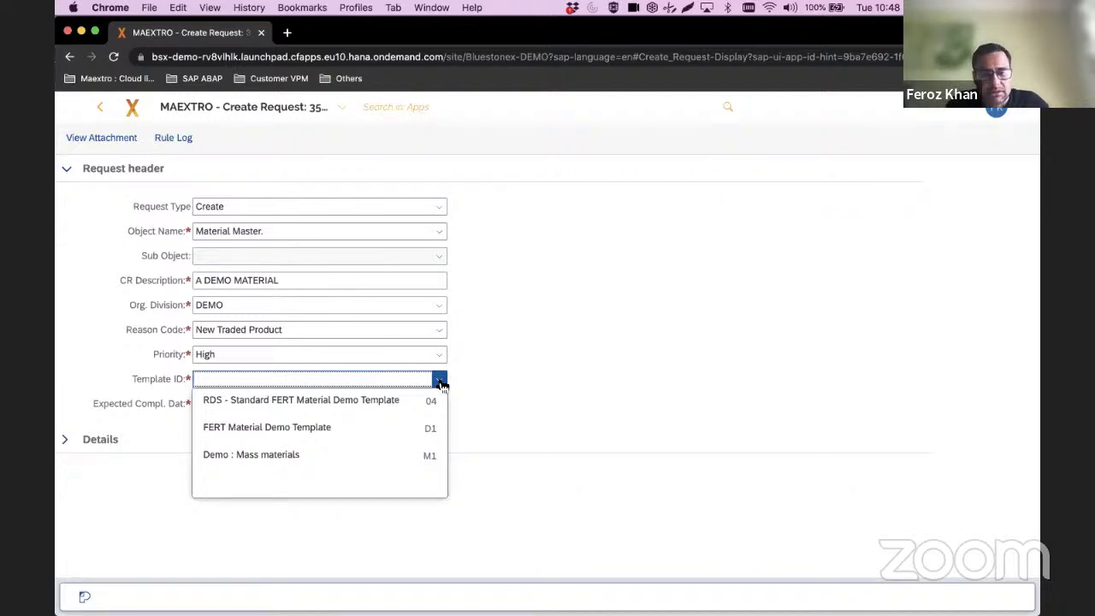
left_click(392, 435)
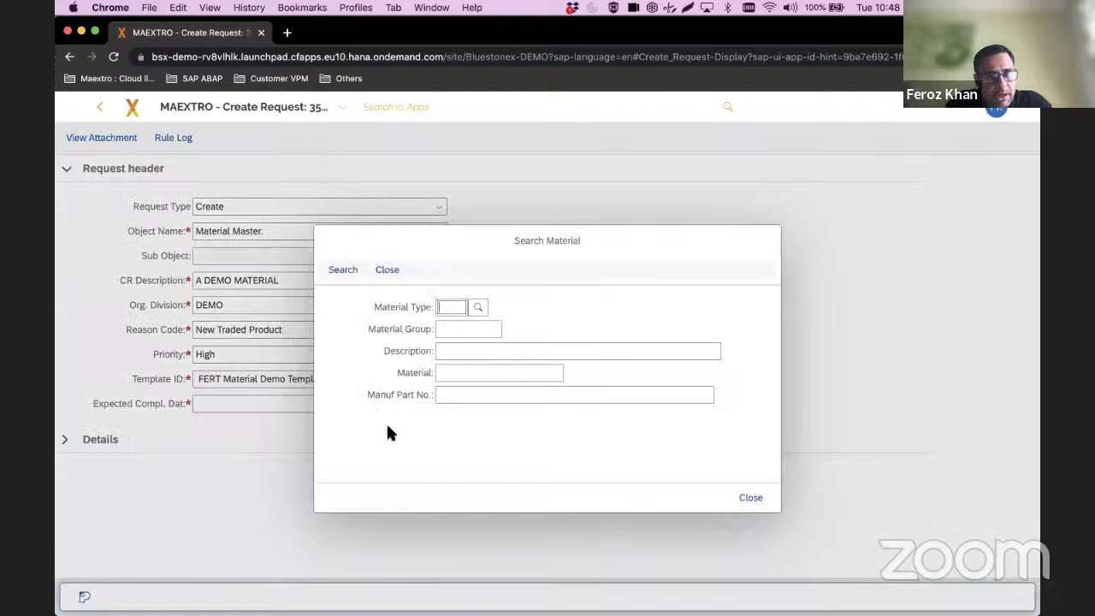
left_click(389, 278)
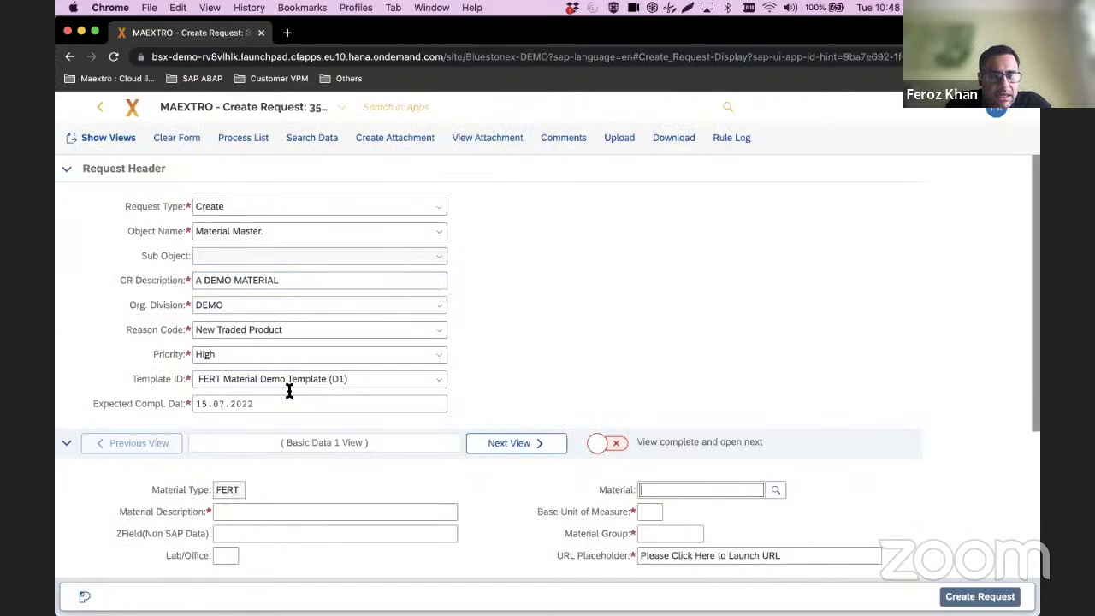
left_click_drag(264, 400, 186, 403)
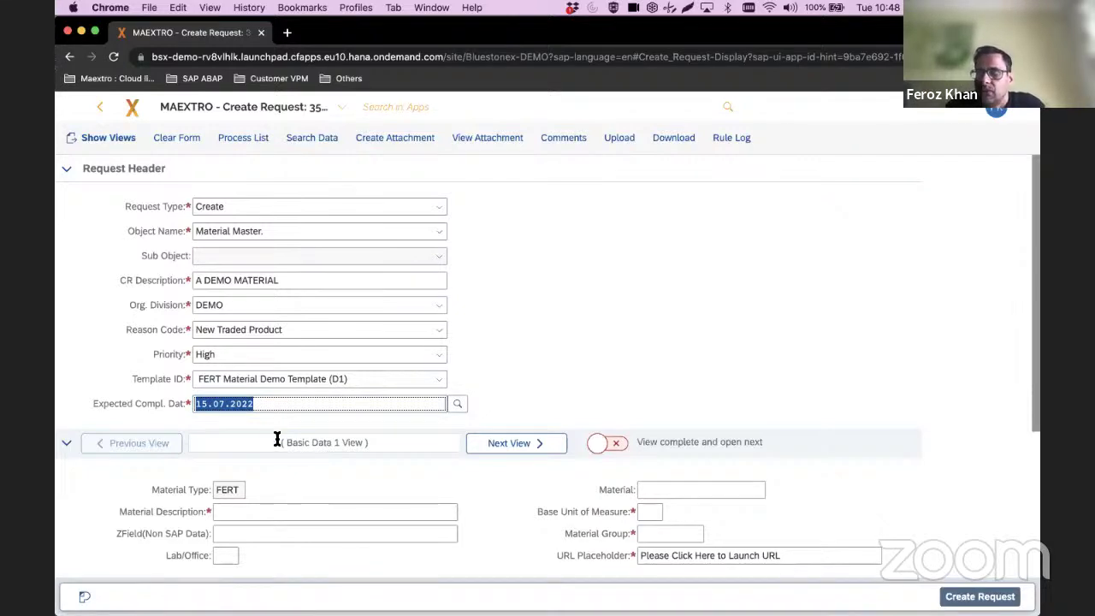
left_click(68, 171)
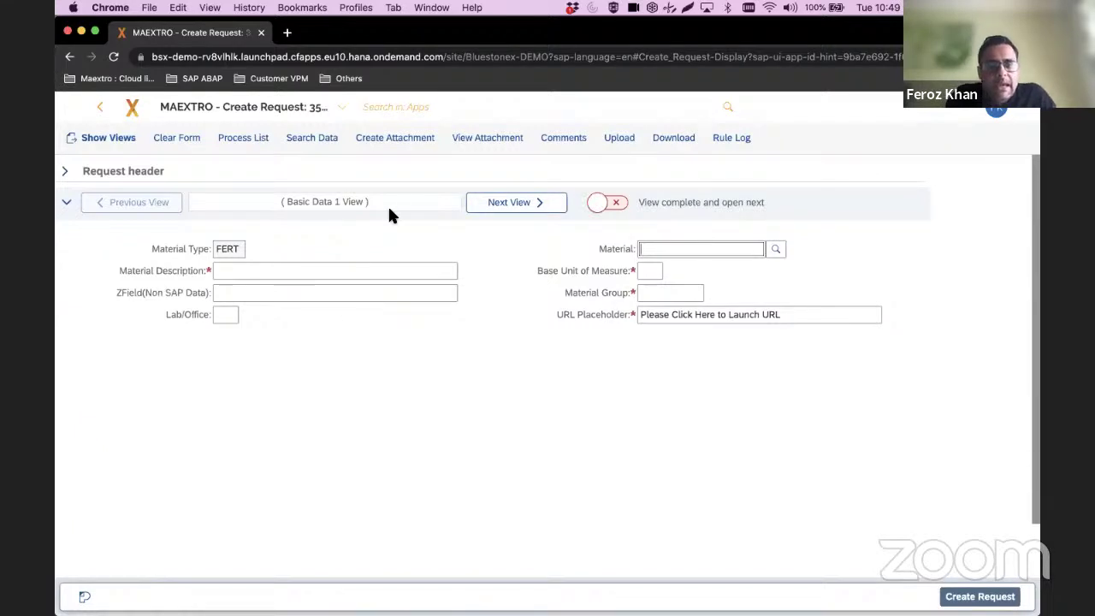
- Enter DEMO MATERIAL as the material description in the Basic Data 1 view
left_click_drag(369, 202, 285, 202)
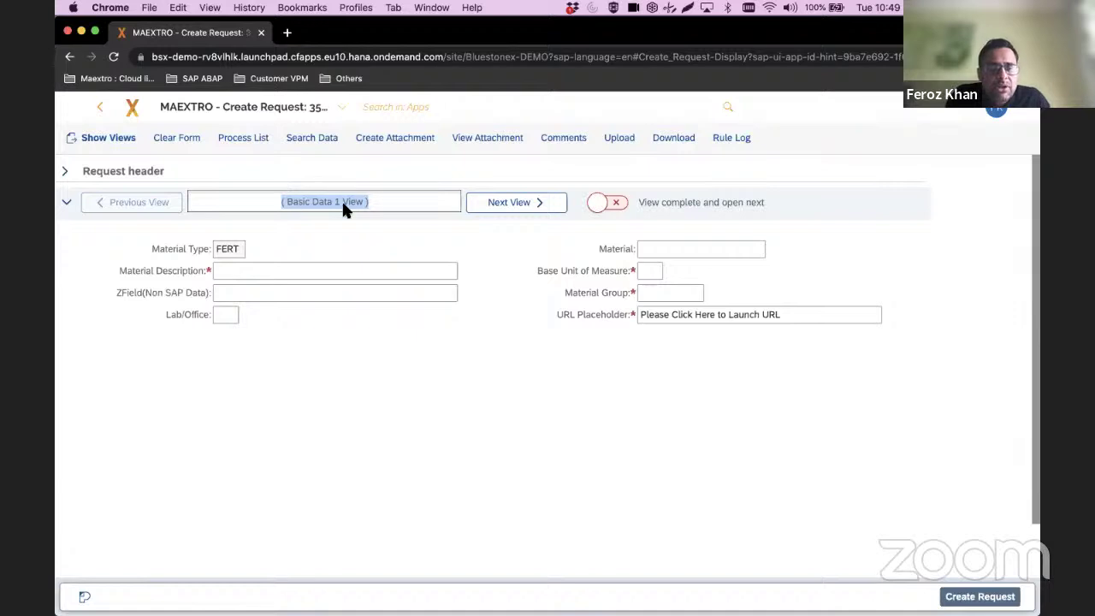
left_click(322, 292)
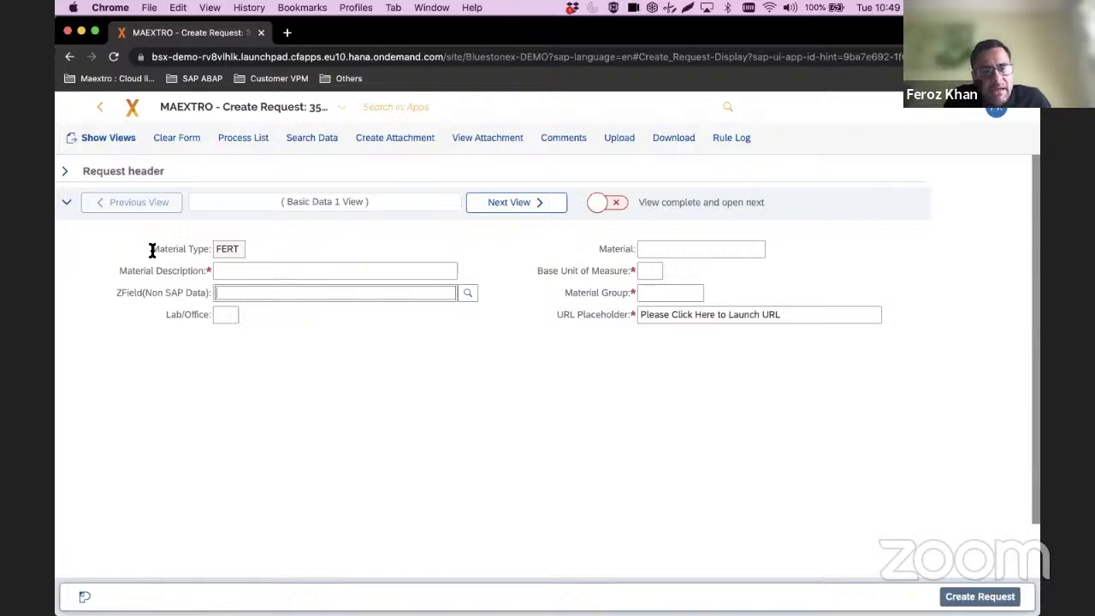
left_click(289, 271)
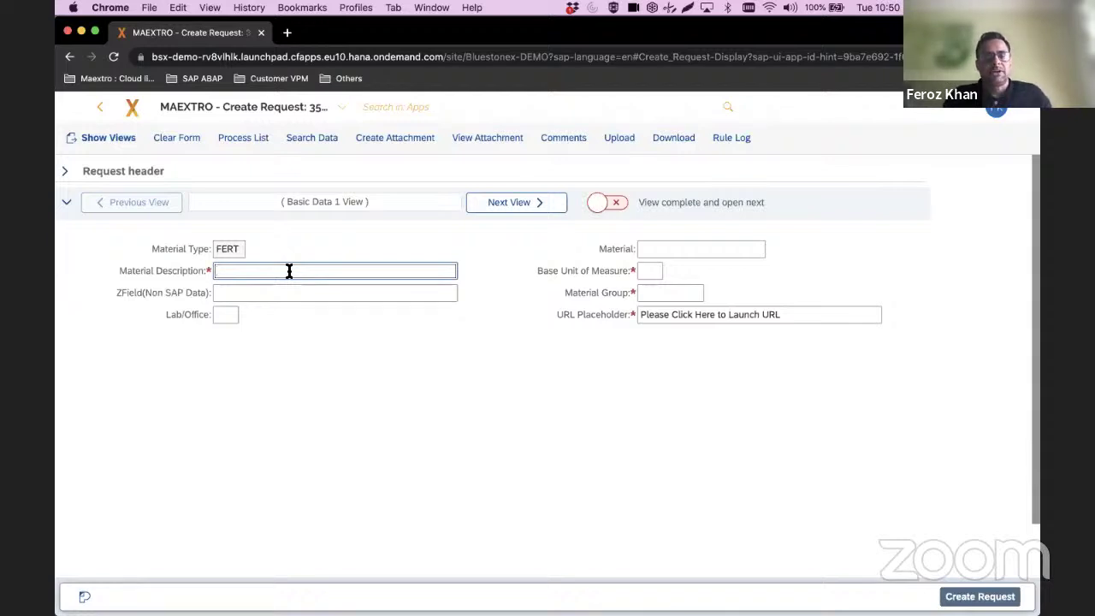
type("Materi")
key("BackSpace")
key("BackSpace")
key("BackSpace")
key("BackSpace")
key("BackSpace")
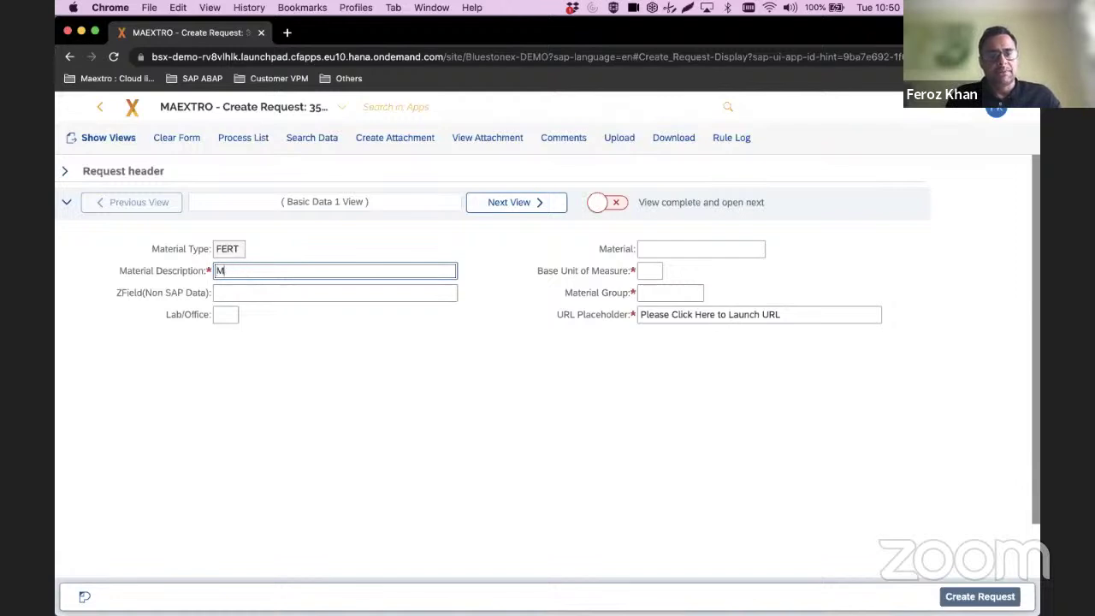
key("BackSpace")
type("DEMO MATERIAL")
key("Tab")
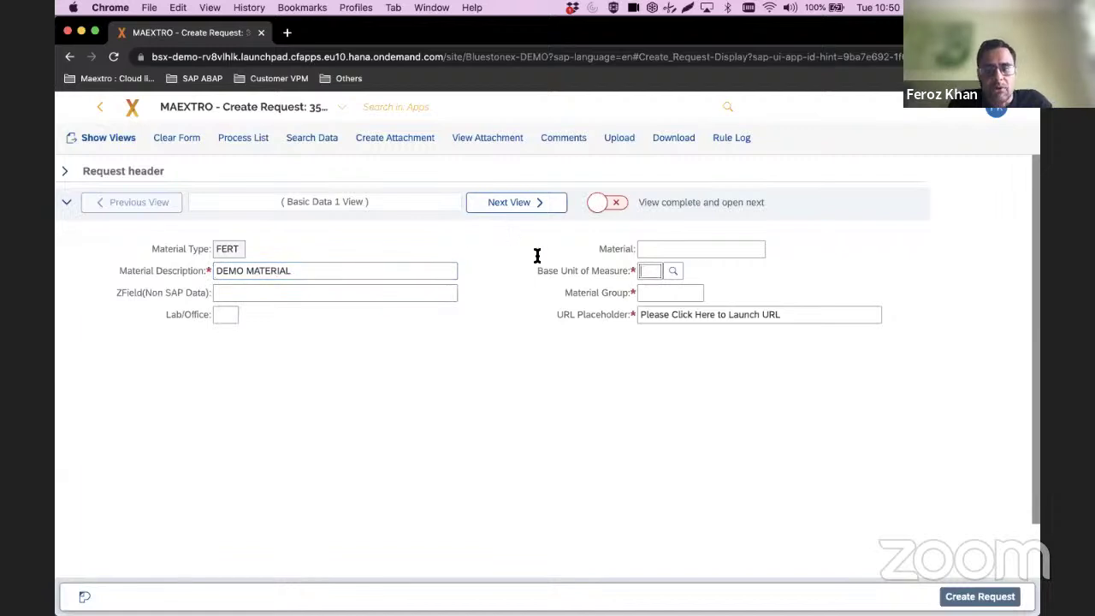
- Look through the available units of measure and set the base unit of measure to EA
left_click(674, 273)
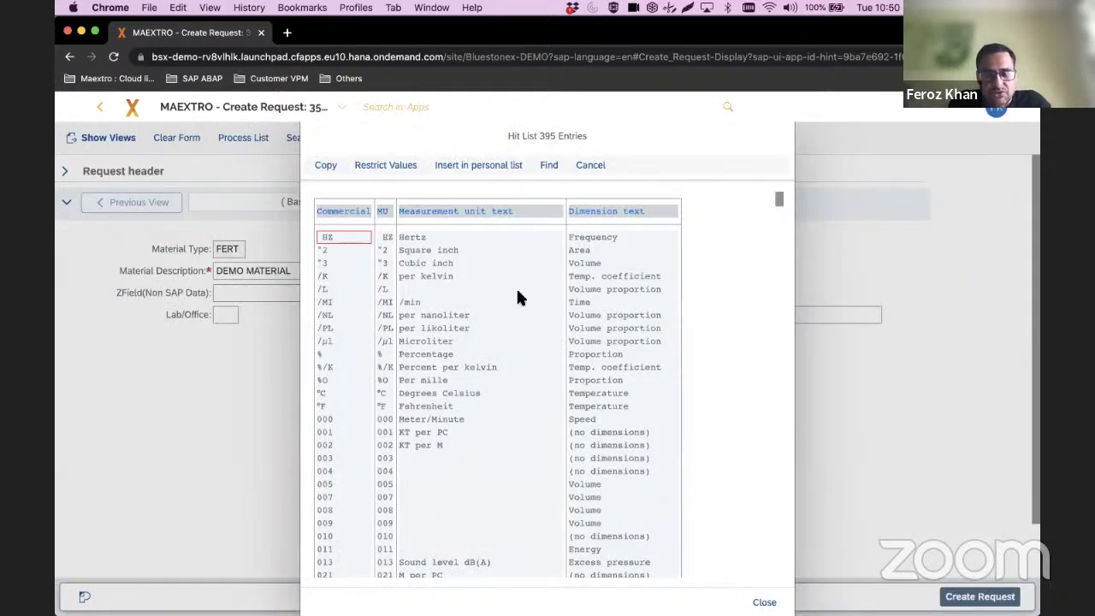
key("Escape")
type("EA")
key("Return")
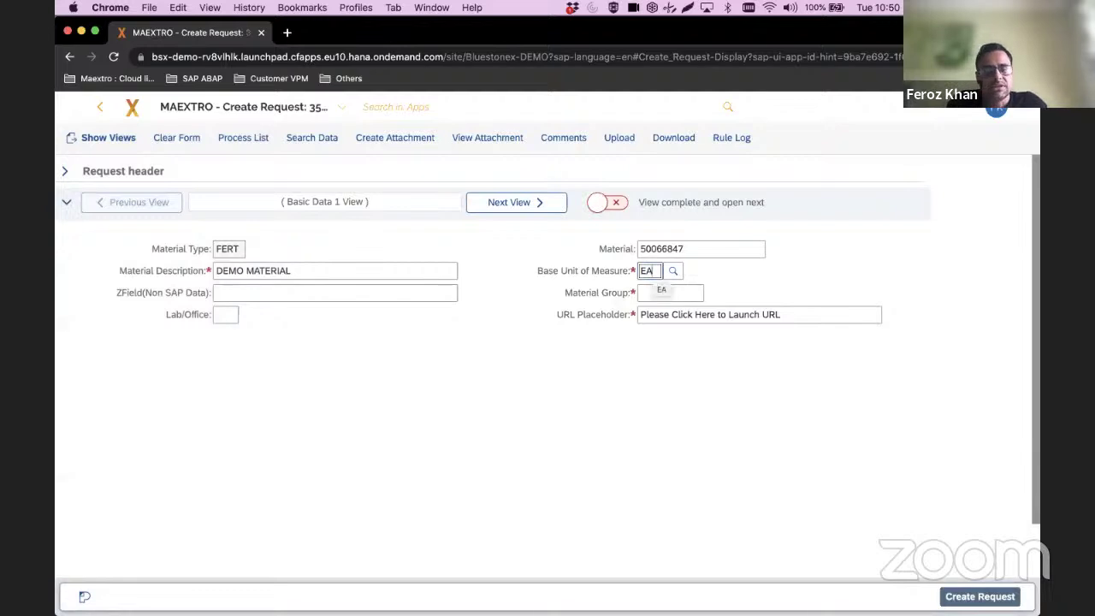
- Set the material group to 00103 (Electronics) from the list of allowed values
left_click(346, 296)
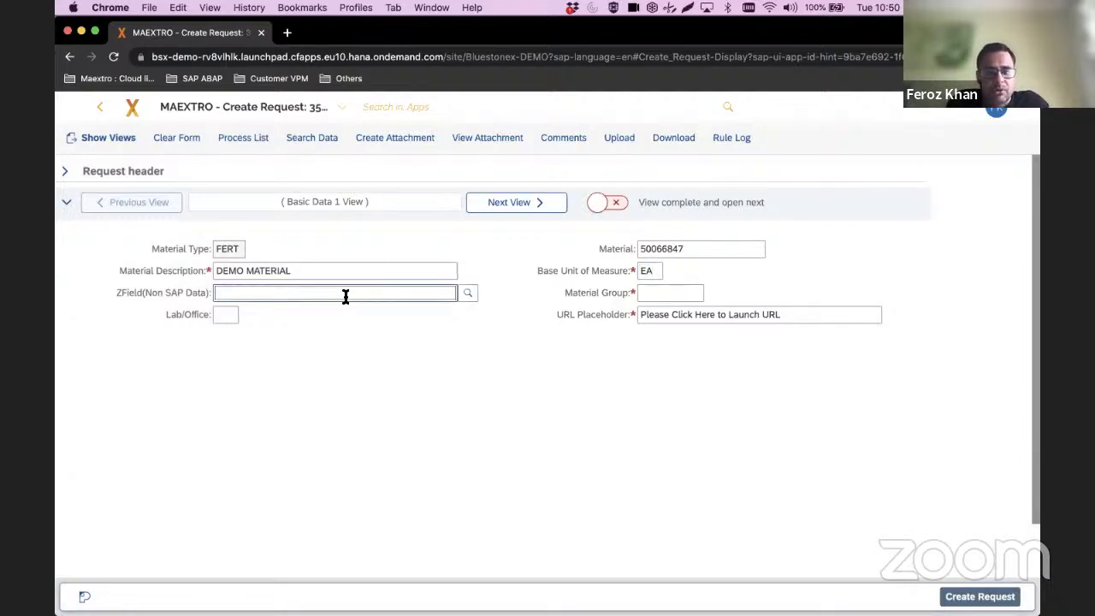
left_click(675, 291)
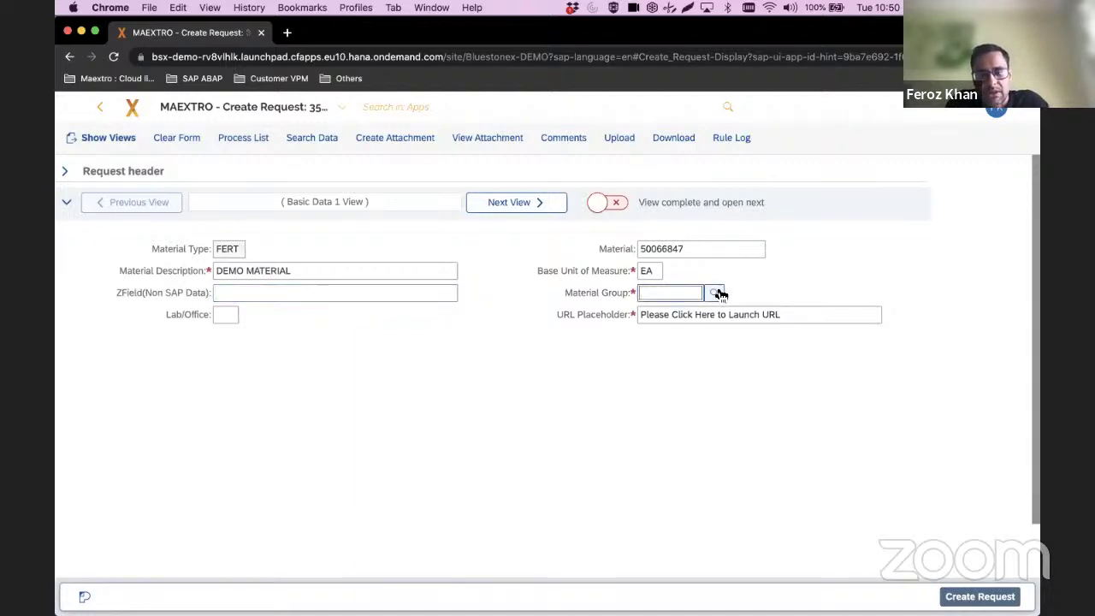
left_click(717, 294)
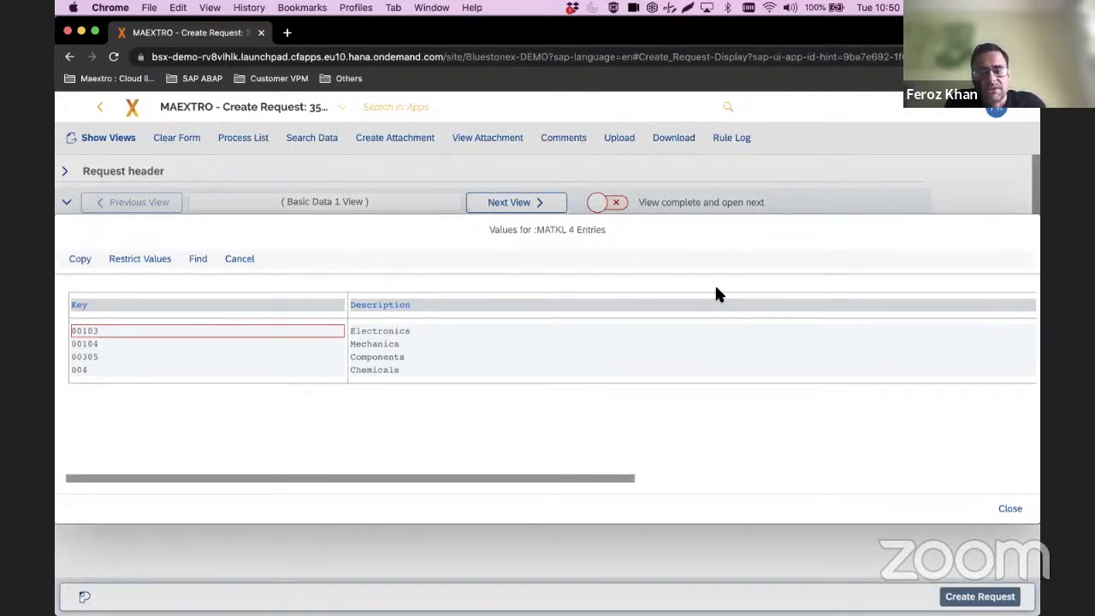
left_click(312, 333)
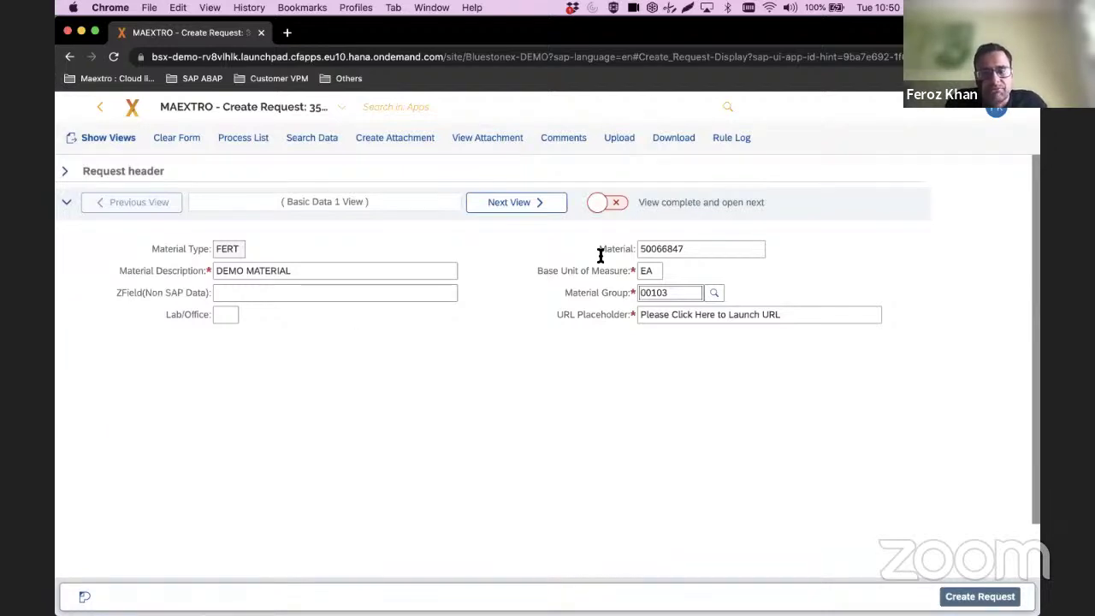
- Mark the Basic Data 1, Plant/Storage Loc. and Sales Org./Dist. Ch. views as complete
left_click(598, 205)
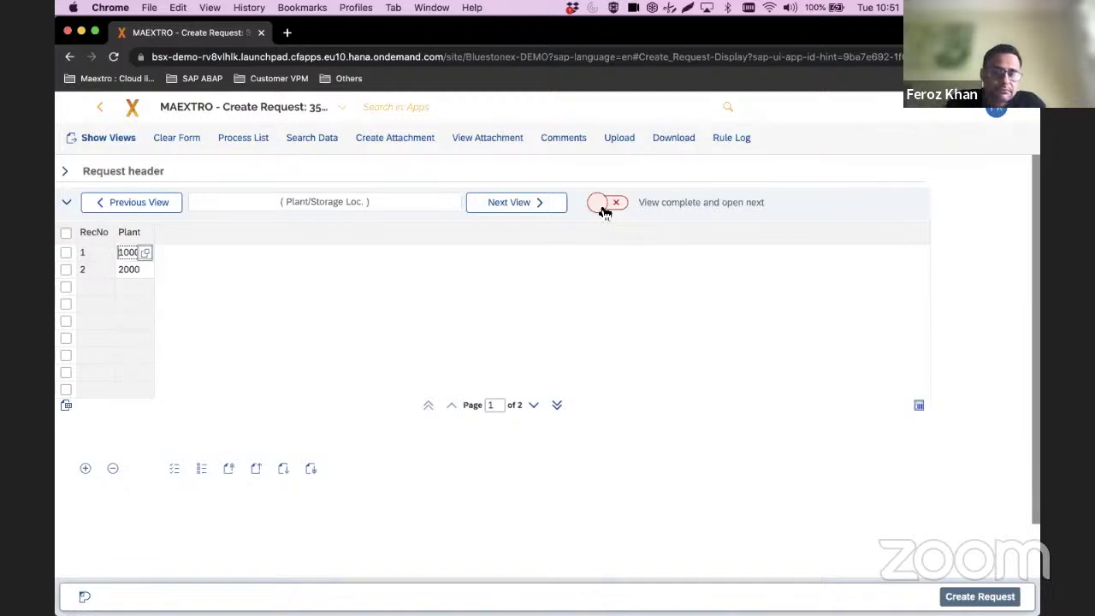
left_click(602, 205)
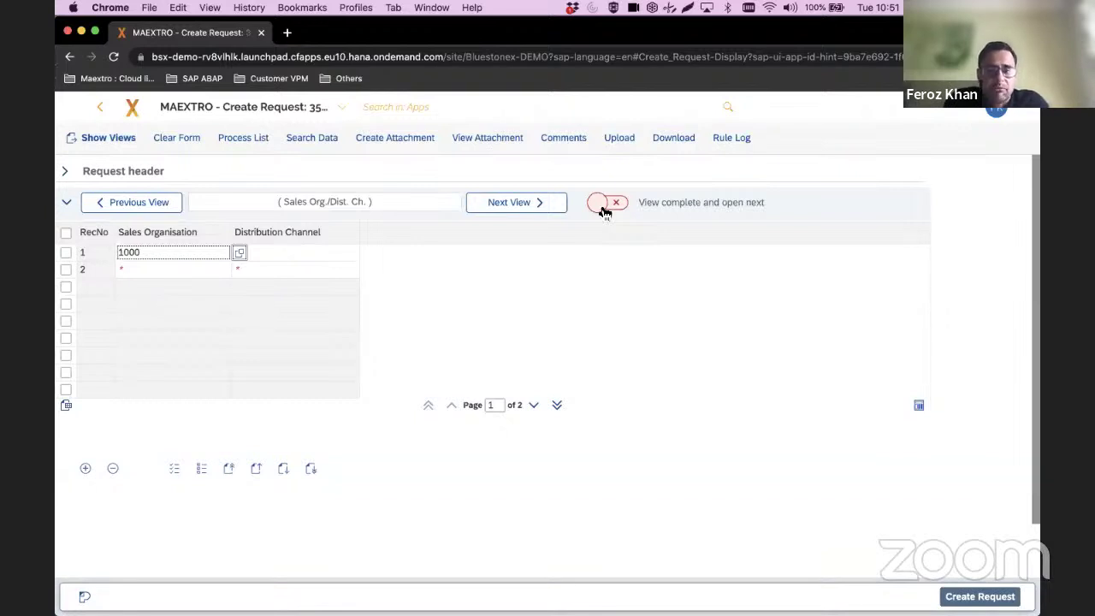
left_click(602, 209)
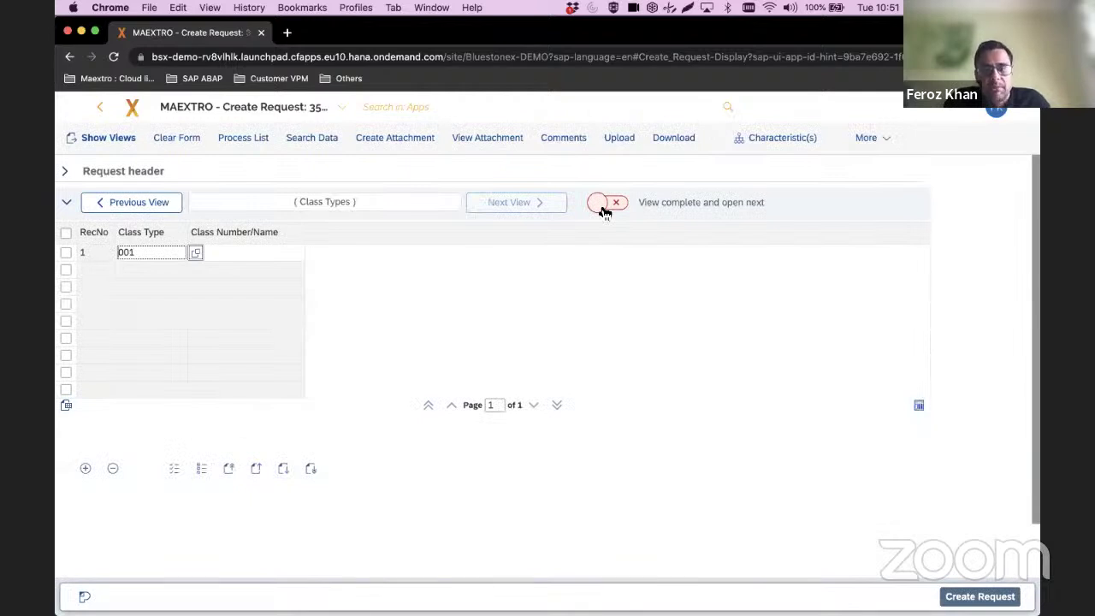
- Enter PL as the class number/name for class type 001 and mark the Class Types view complete
left_click(271, 255)
type("PL")
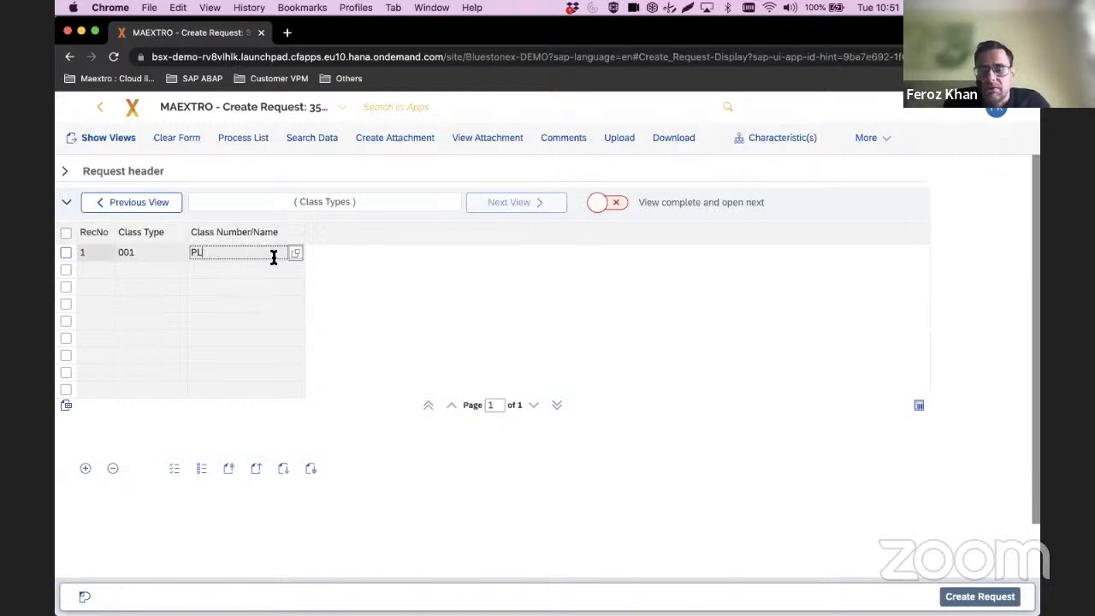
left_click(603, 204)
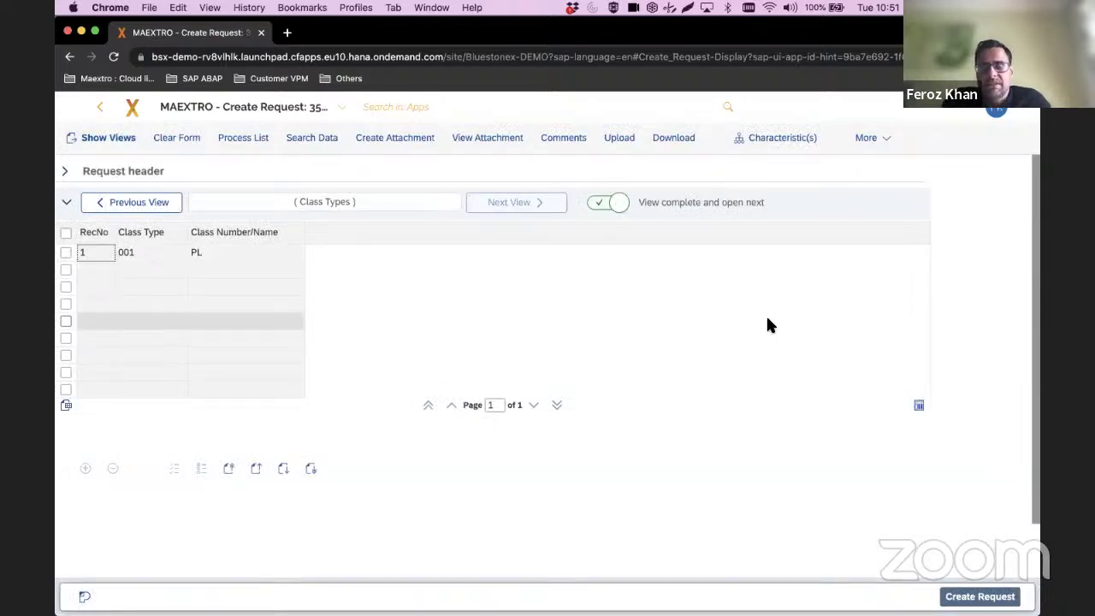
- Submit the completed material request and open My Task List from the home page
left_click(969, 598)
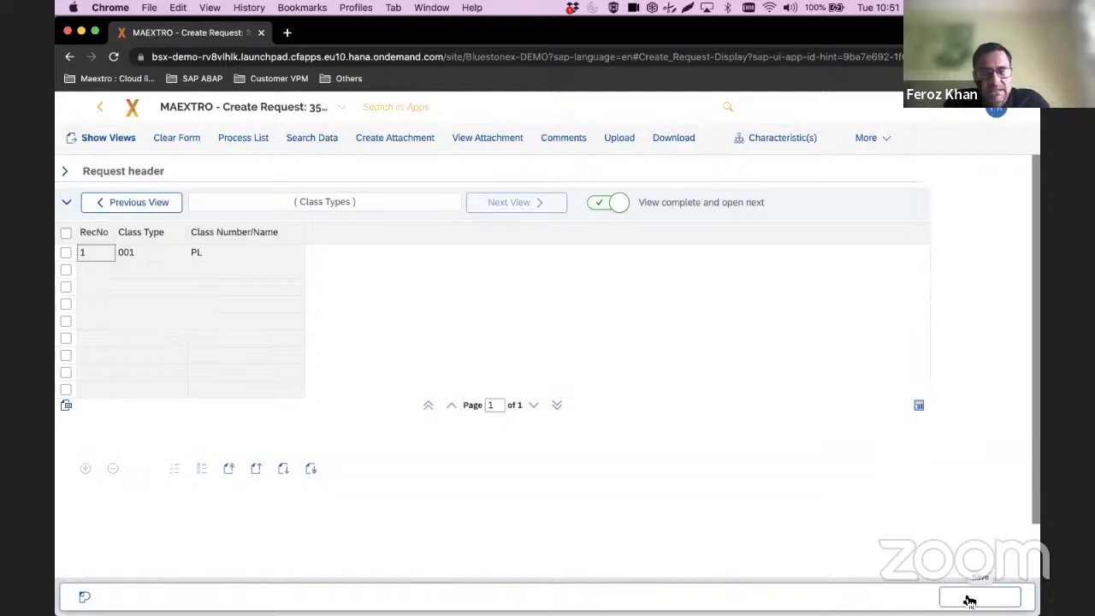
left_click(970, 599)
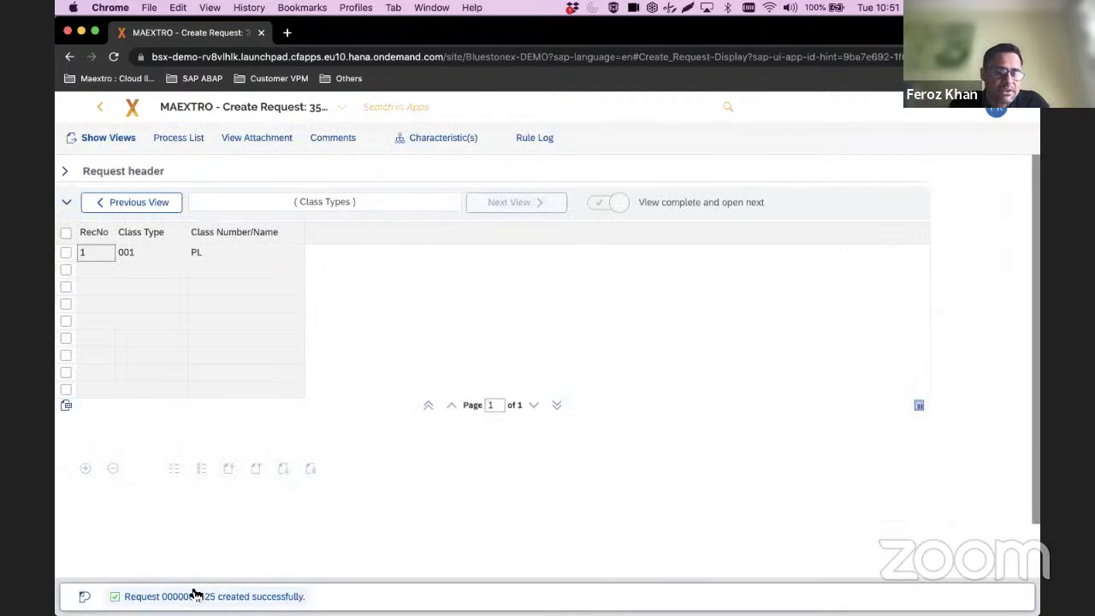
left_click(100, 110)
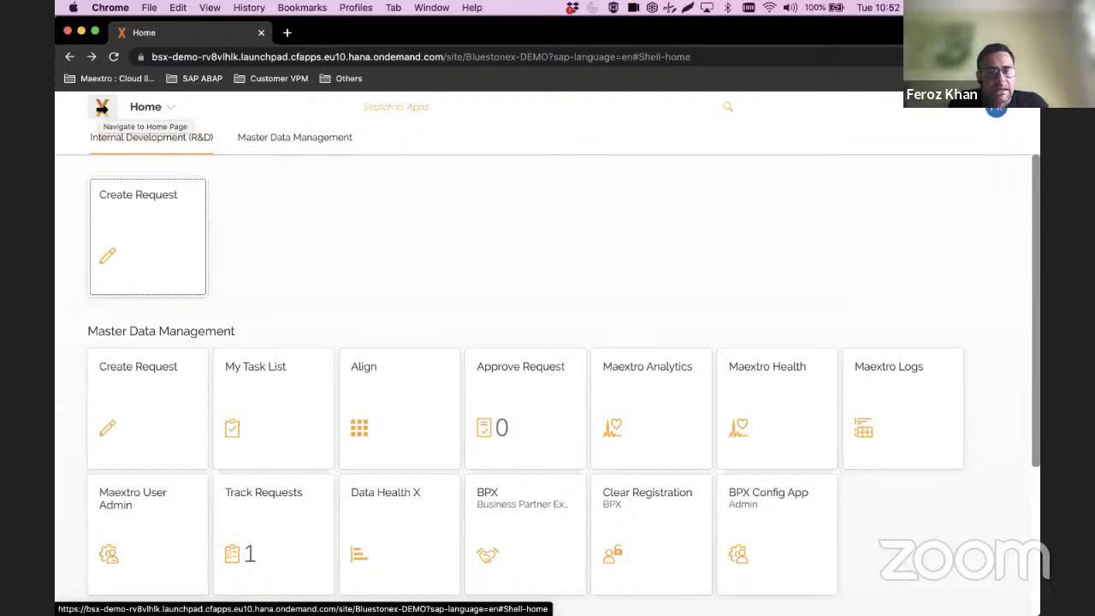
left_click(247, 413)
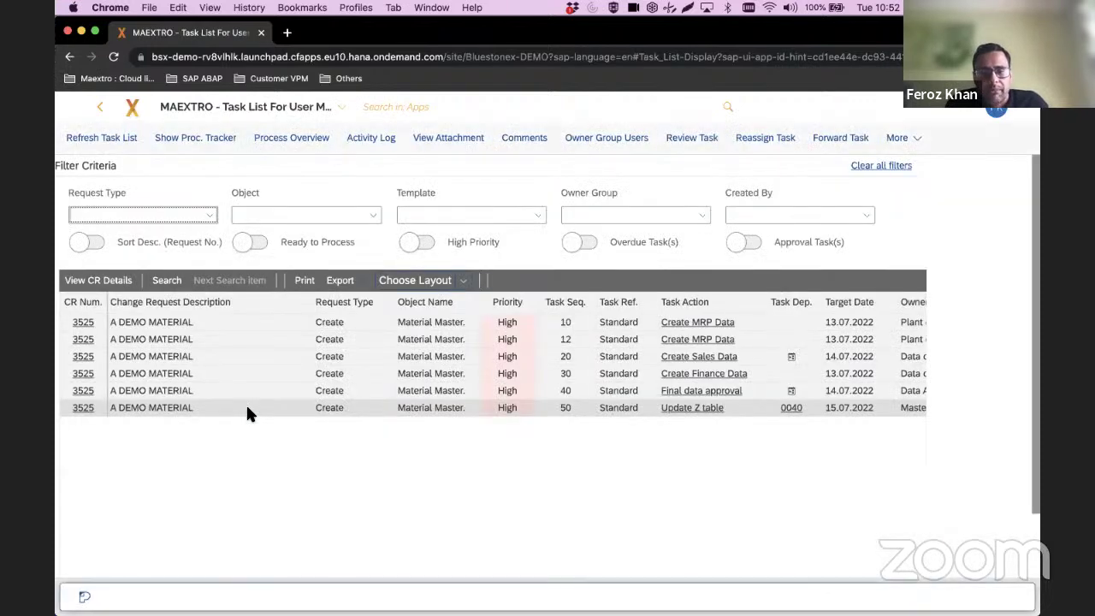
- Narrow the Change Request Description column, mark the Basic Data 1 and MRP Data views complete in the plant 1000 MRP task, and close that task
left_click_drag(314, 301, 230, 300)
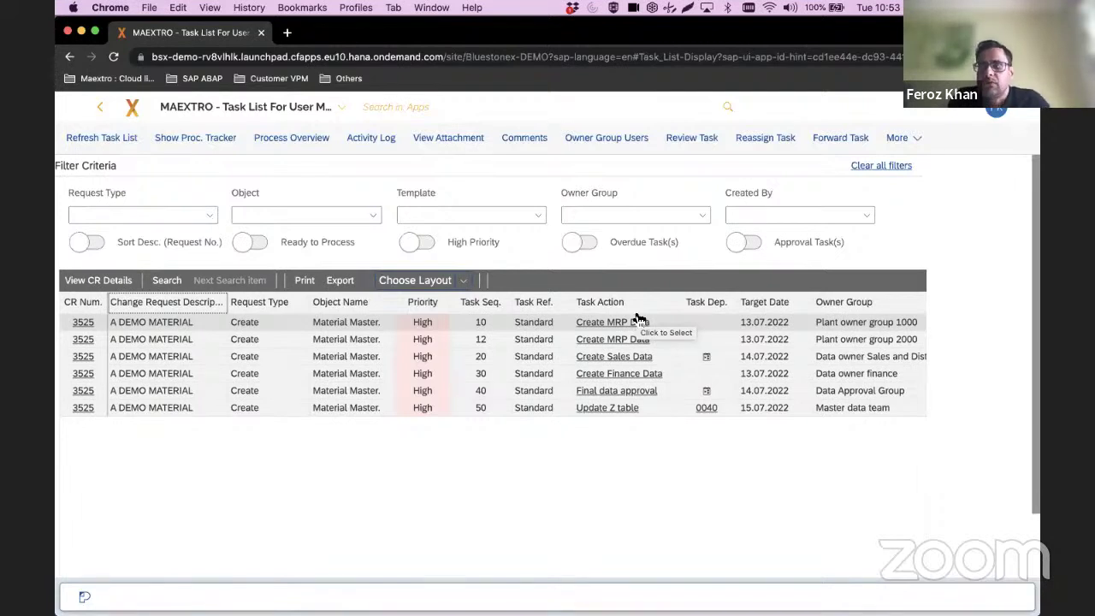
left_click(627, 324)
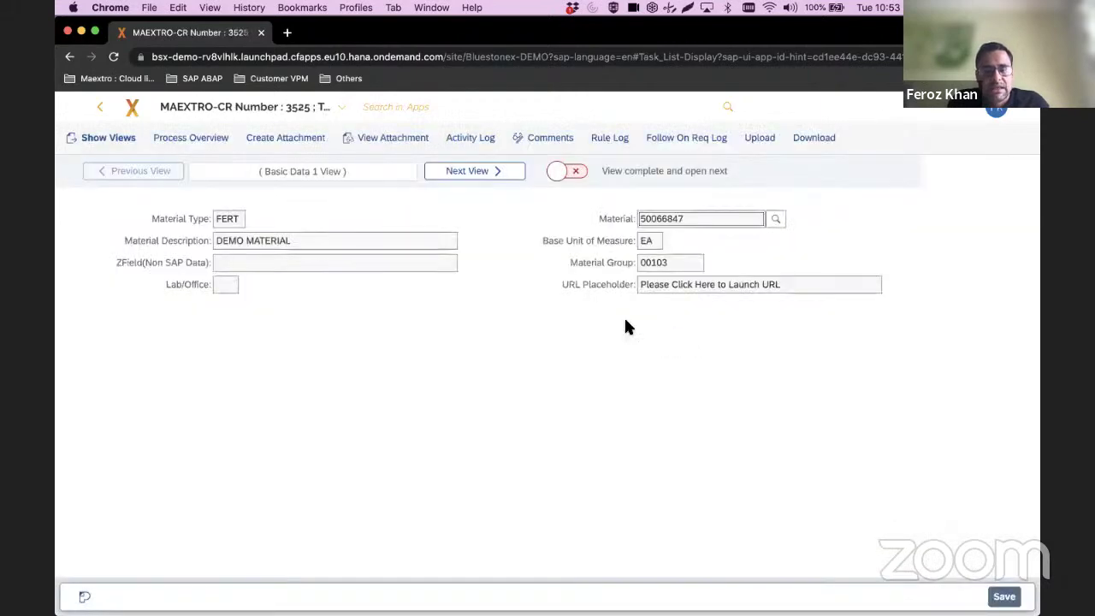
left_click(556, 176)
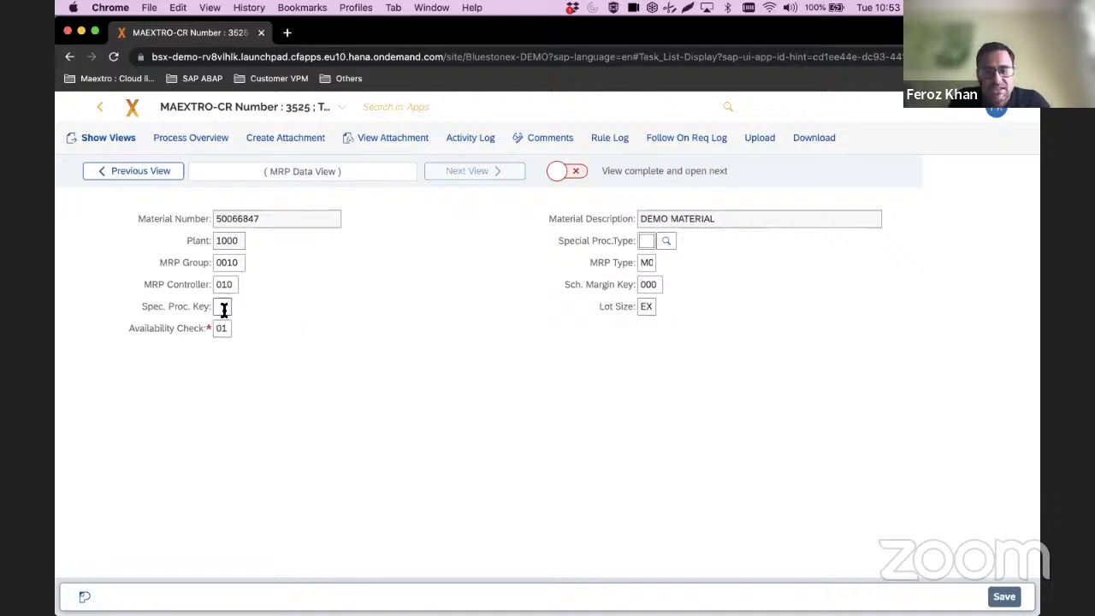
left_click(563, 174)
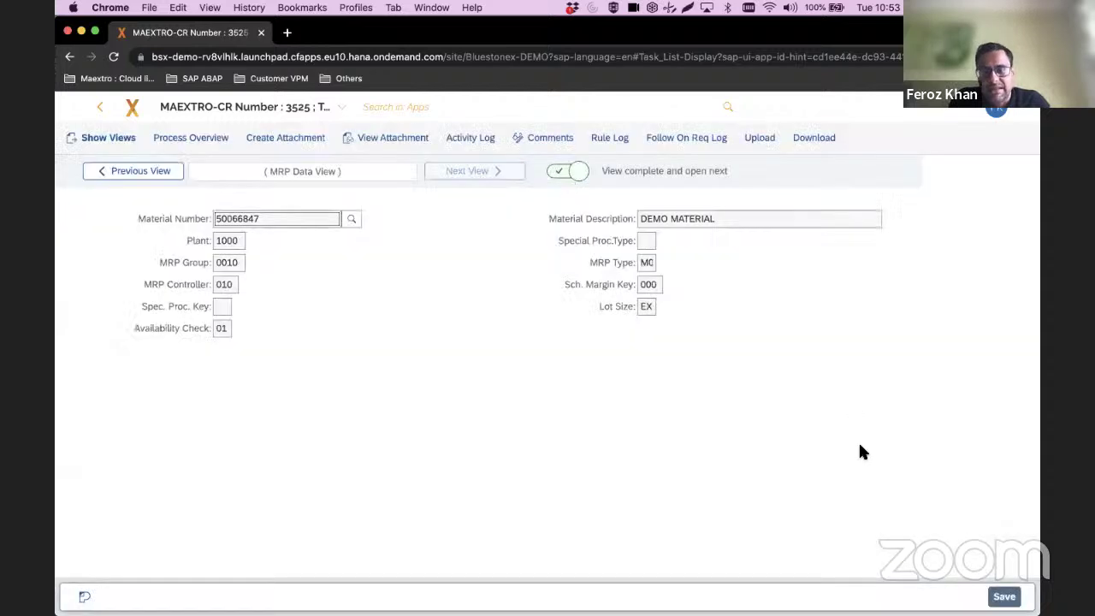
left_click(1005, 597)
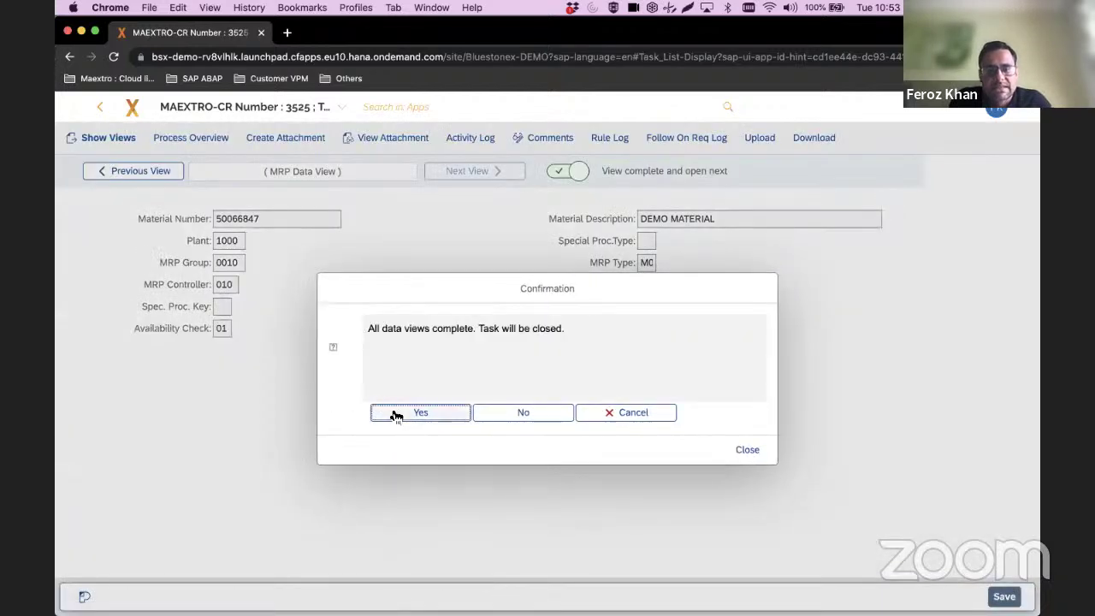
left_click(397, 416)
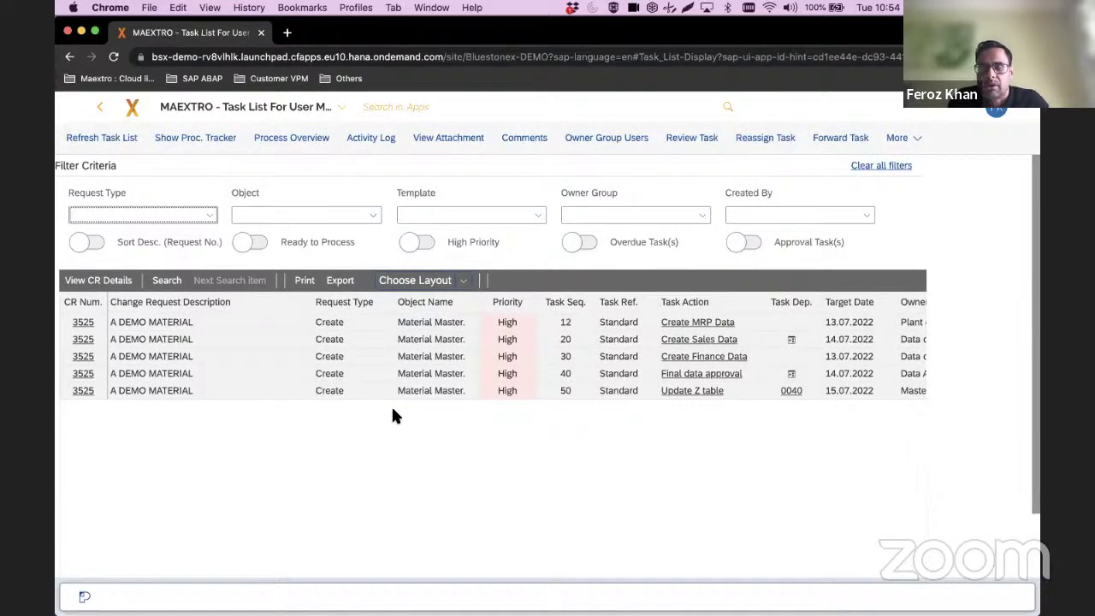
- Mark the Basic Data 1 and MRP Data views complete in the plant 2000 Create MRP Data task, then save and close the task
left_click(697, 327)
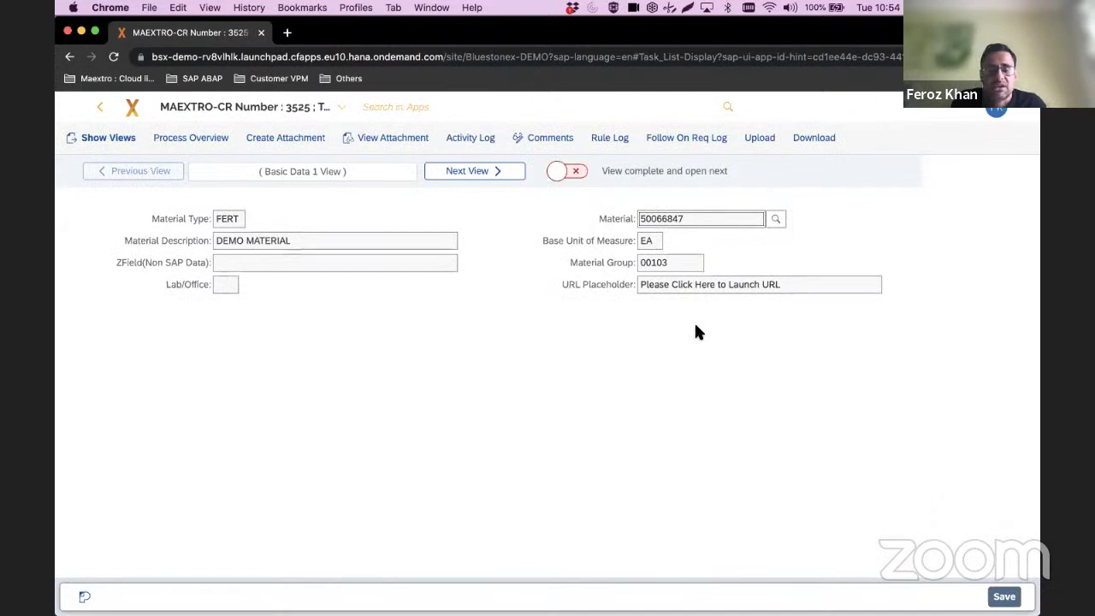
left_click(557, 171)
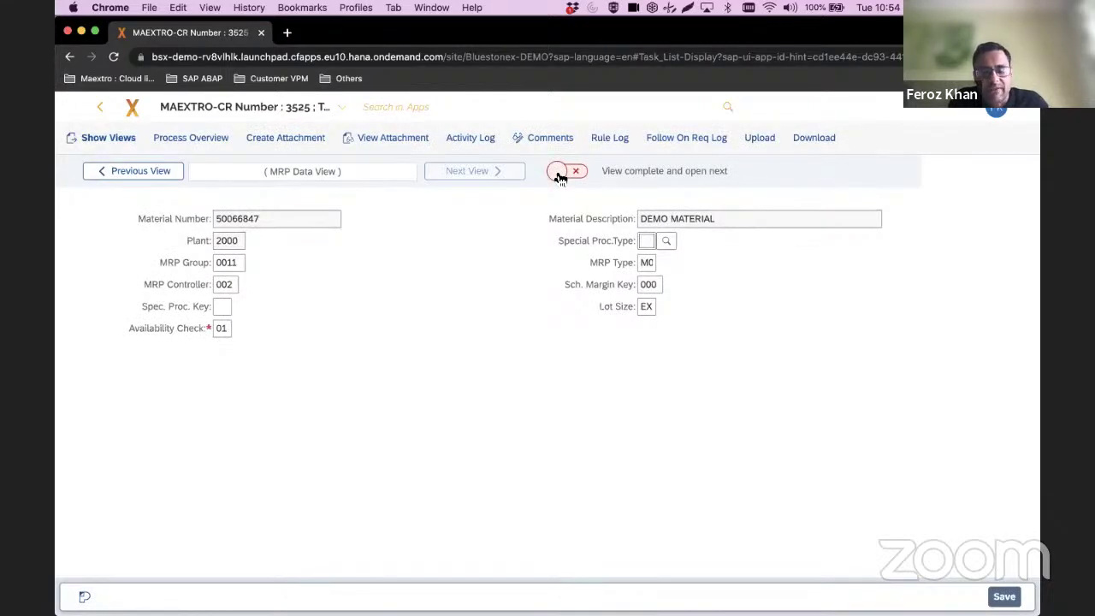
left_click(560, 174)
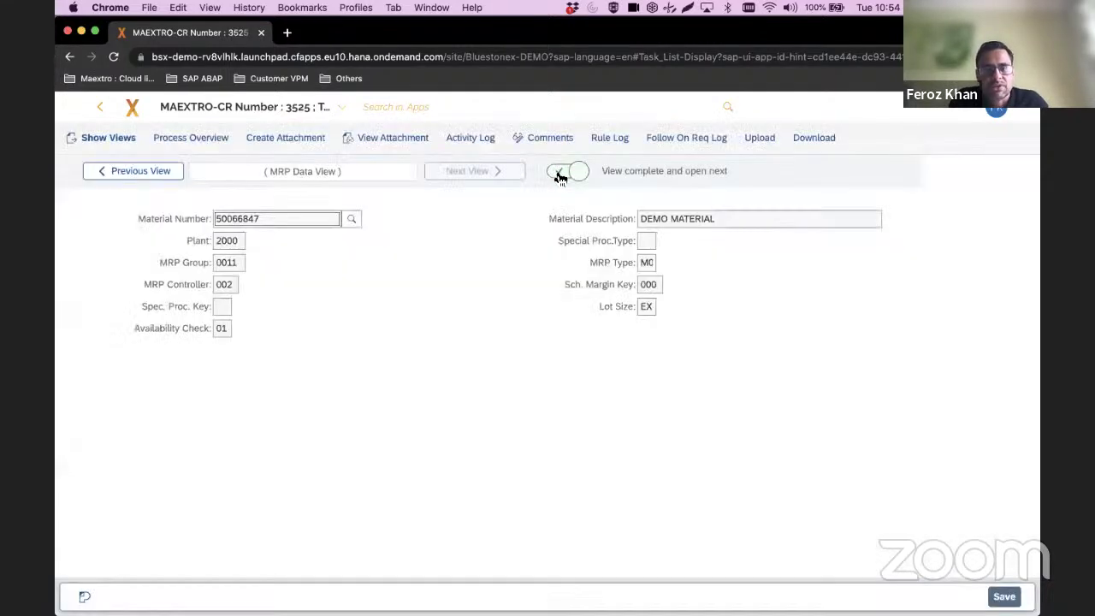
left_click(1004, 597)
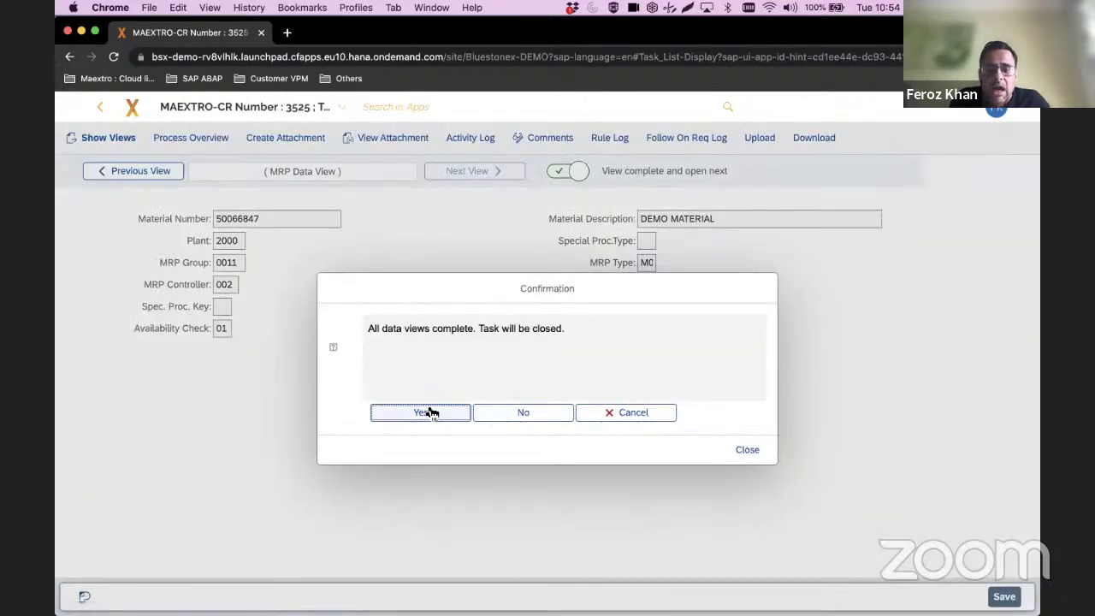
left_click(431, 412)
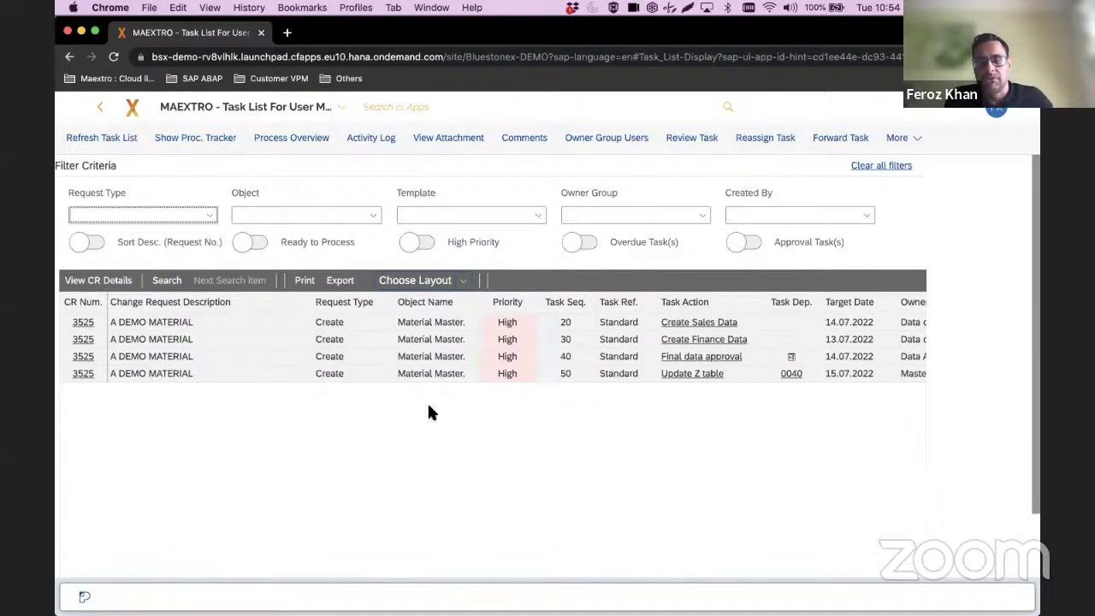
- Mark the Basic Data 1, Sales Org./Dist. and Sales Tax Data views complete in the Create Sales Data task, then save and close it
left_click(719, 324)
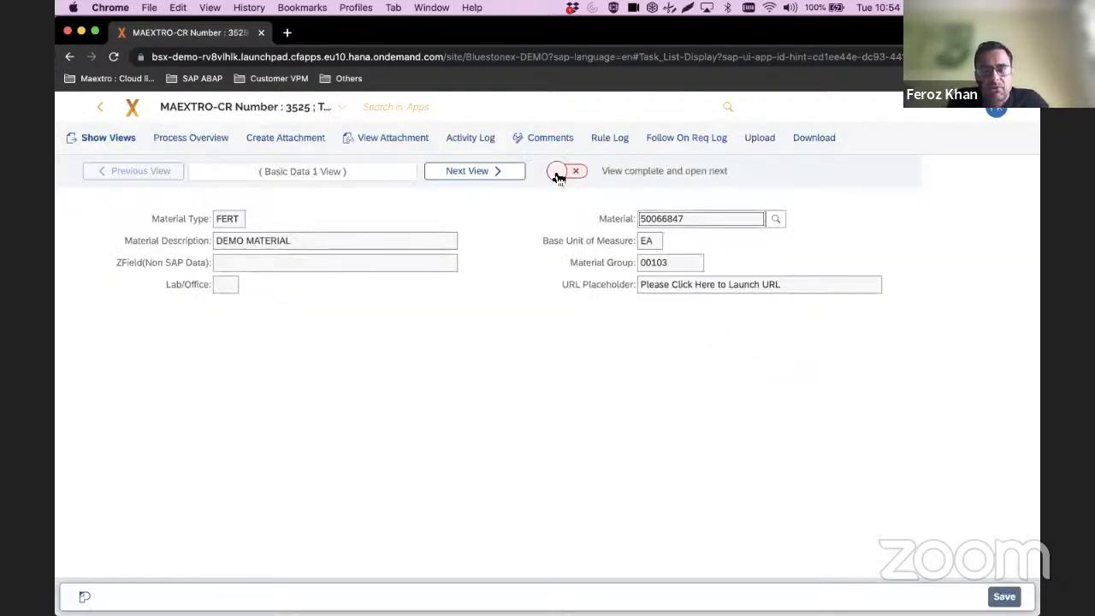
left_click(556, 174)
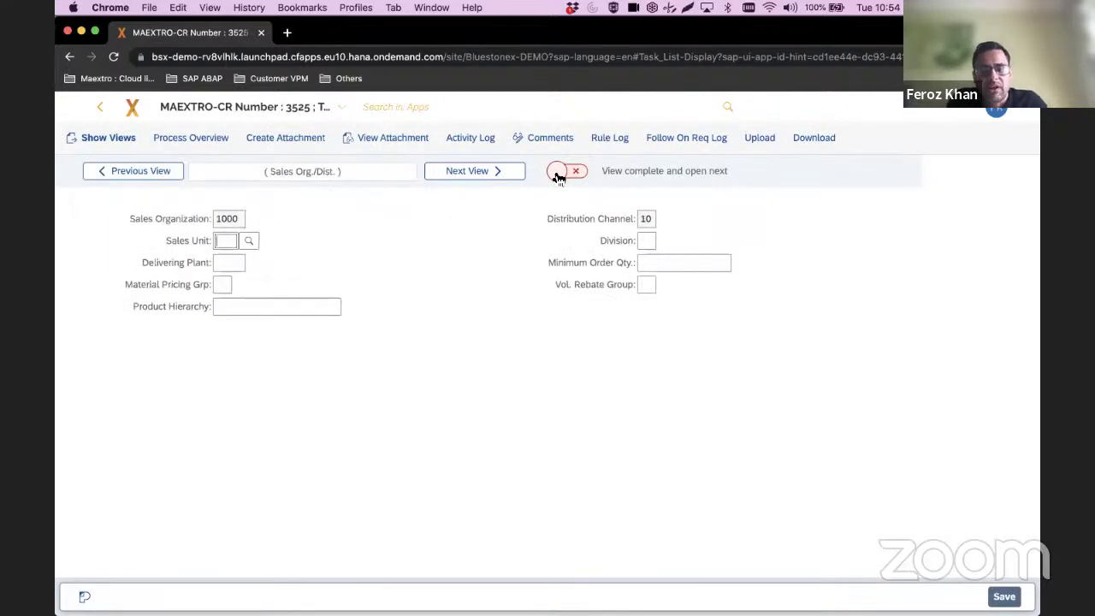
left_click(557, 174)
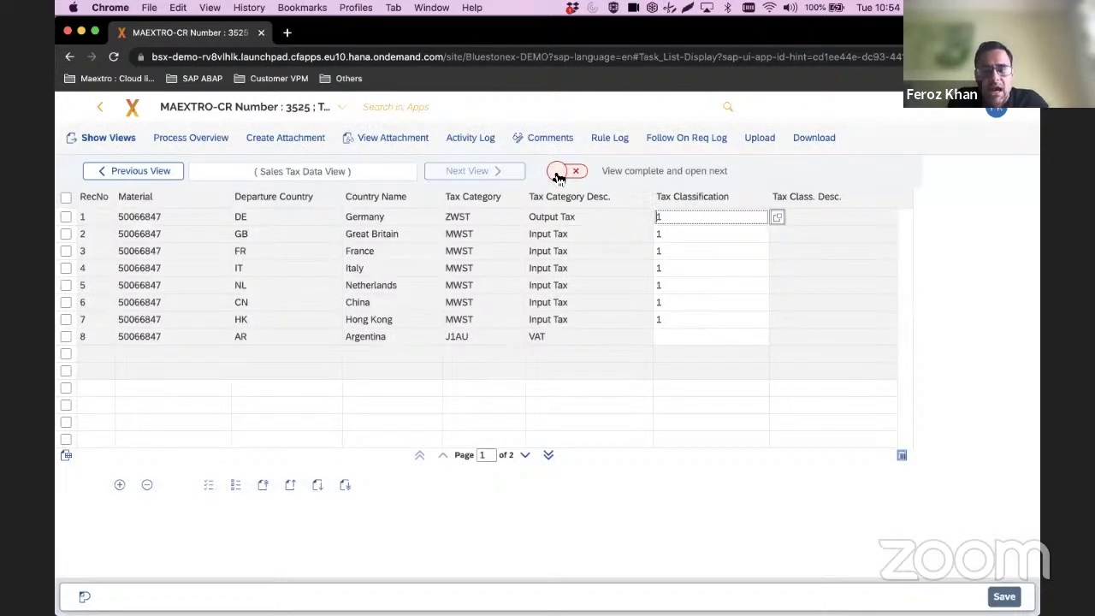
left_click(557, 174)
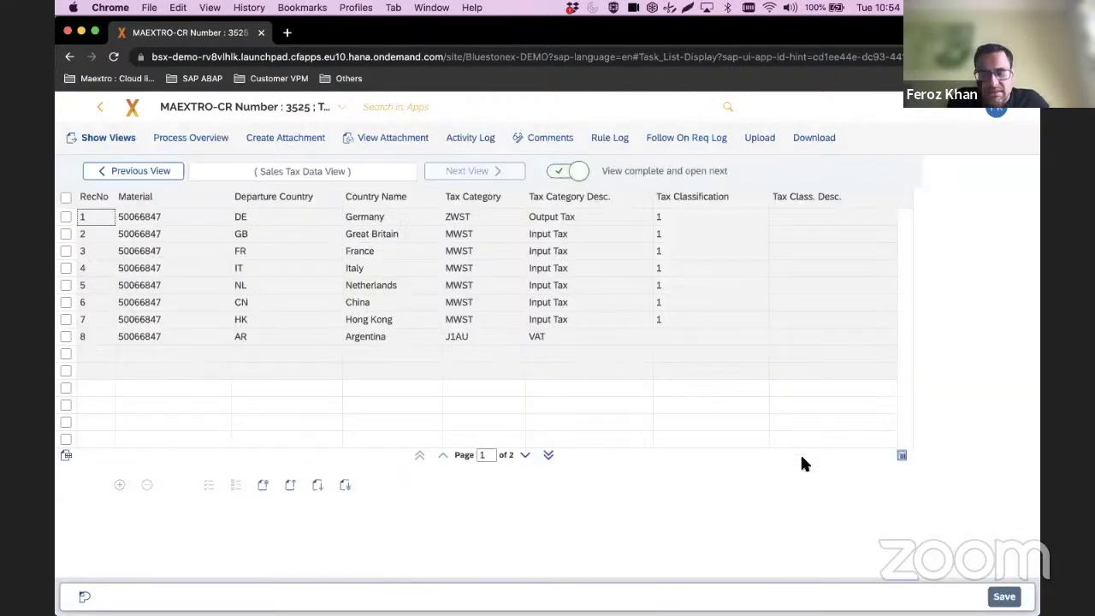
left_click(1004, 596)
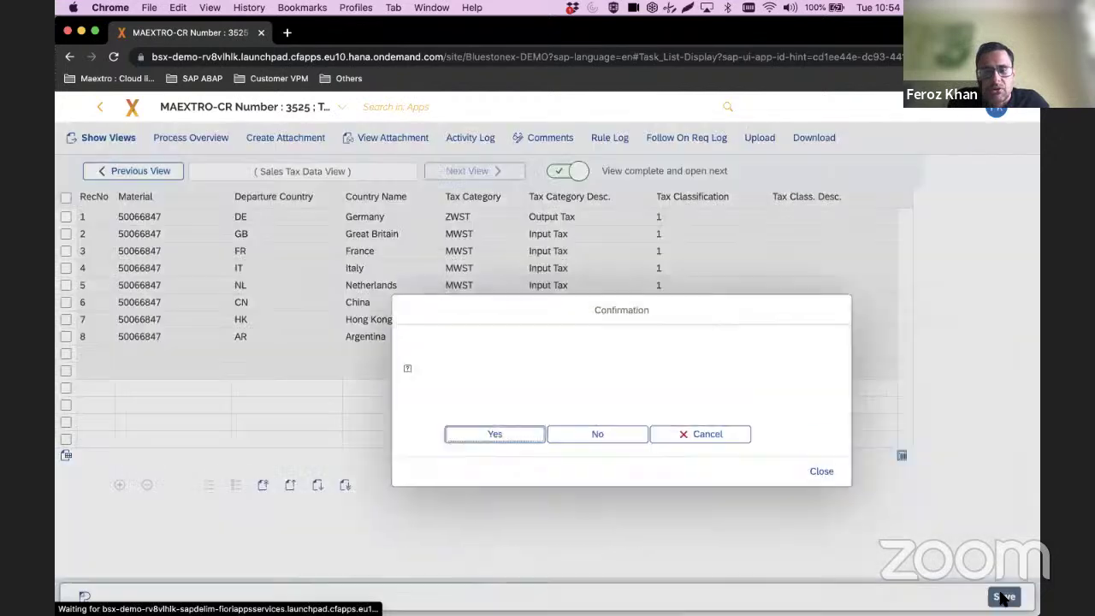
left_click(444, 424)
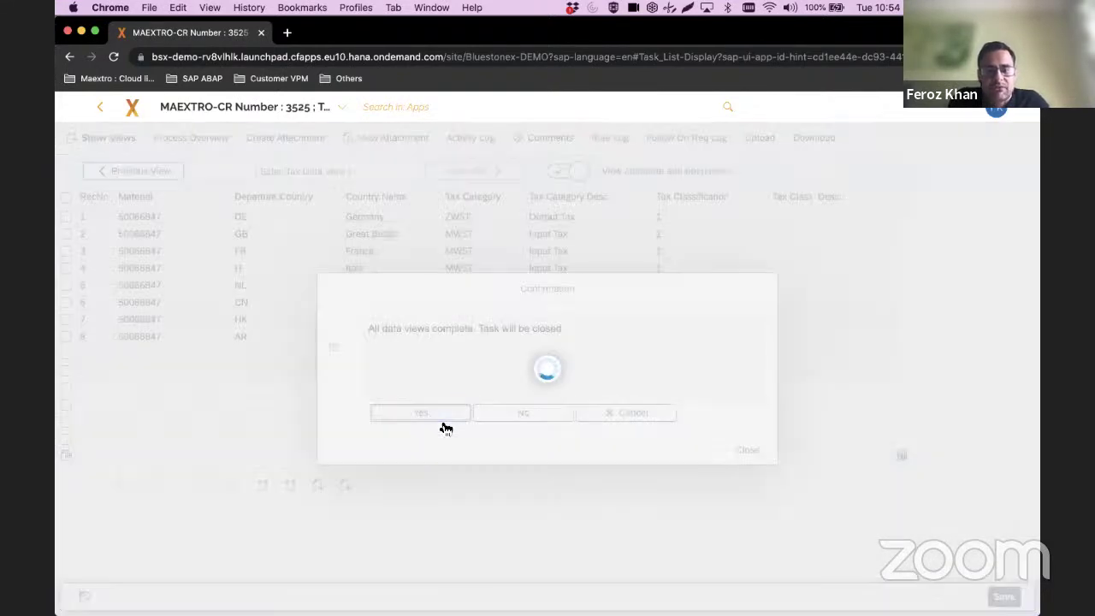
- In the Create Finance Data task, set the moving average price for valuation area 1000 to 1 and complete the view
left_click(723, 323)
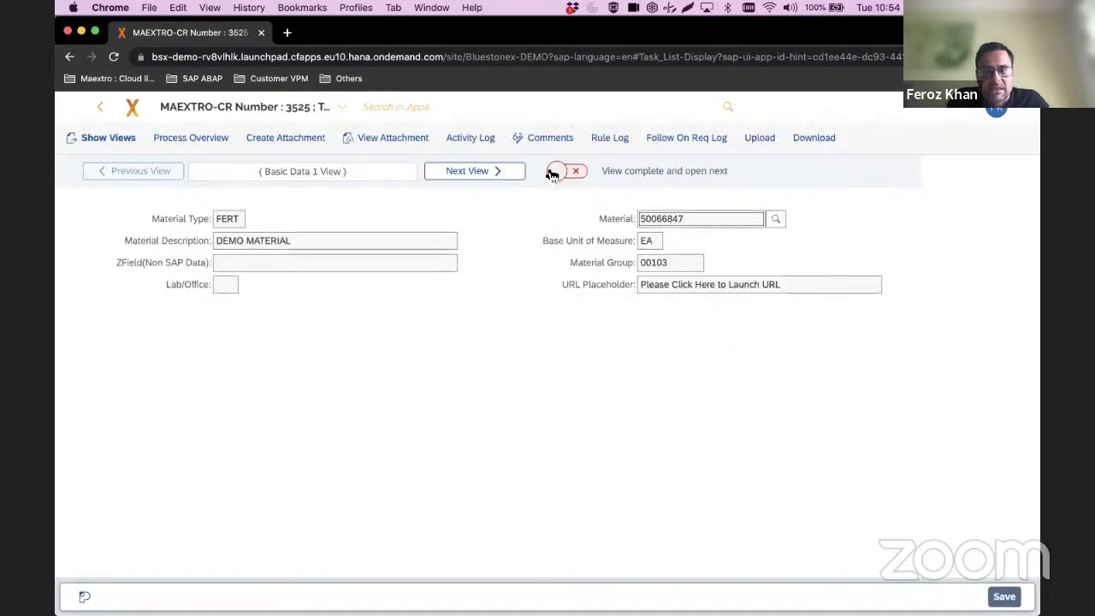
left_click(553, 174)
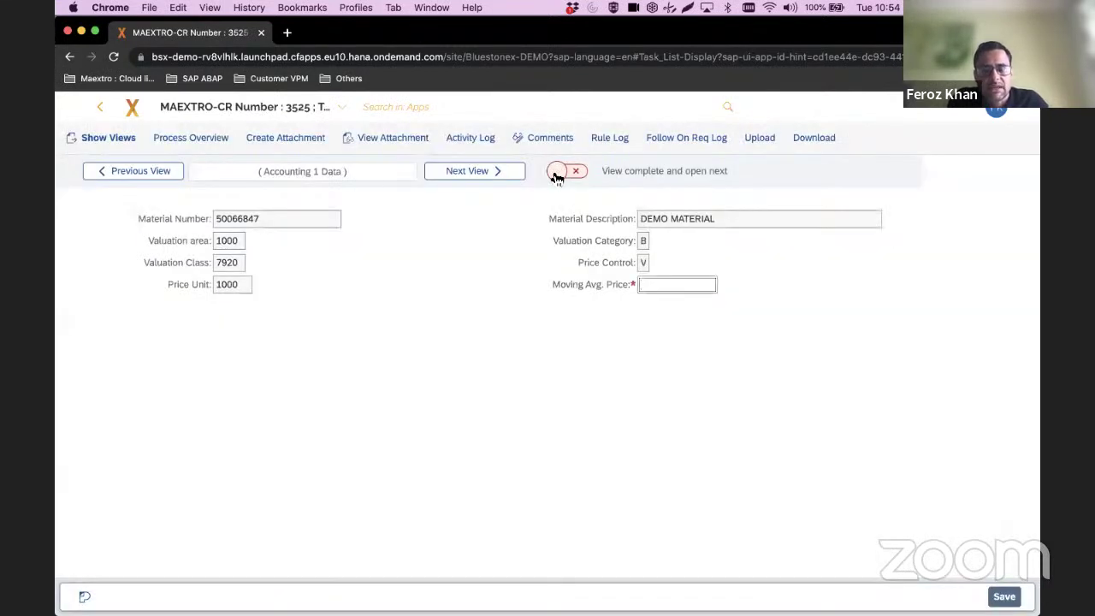
type("1")
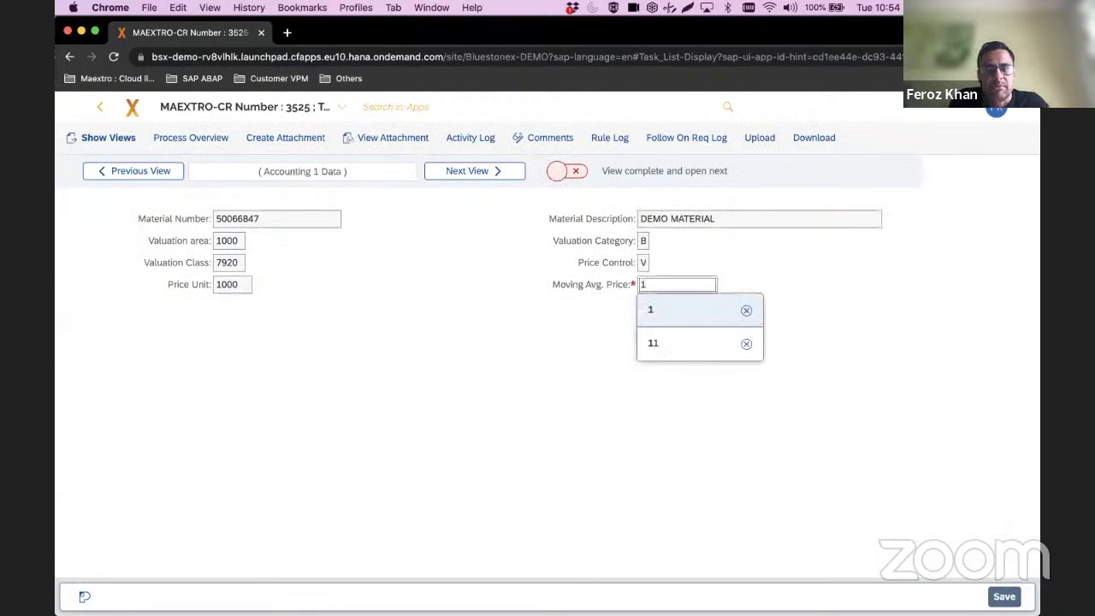
left_click(559, 174)
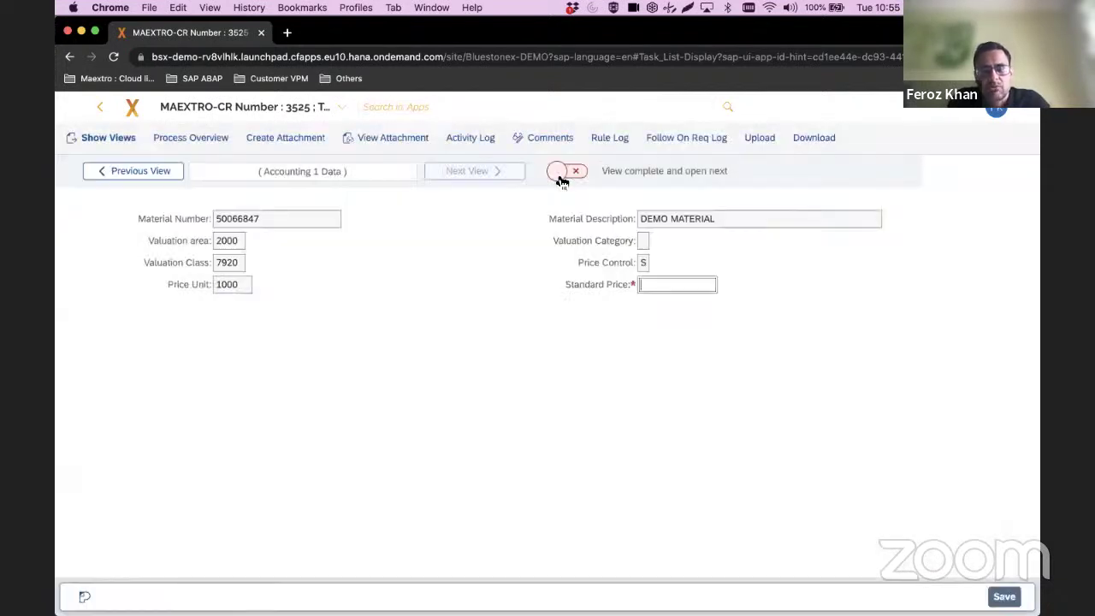
- Set the standard price for valuation area 2000 to 1, mark the view complete, and save and close the finance task
type("1")
left_click(559, 175)
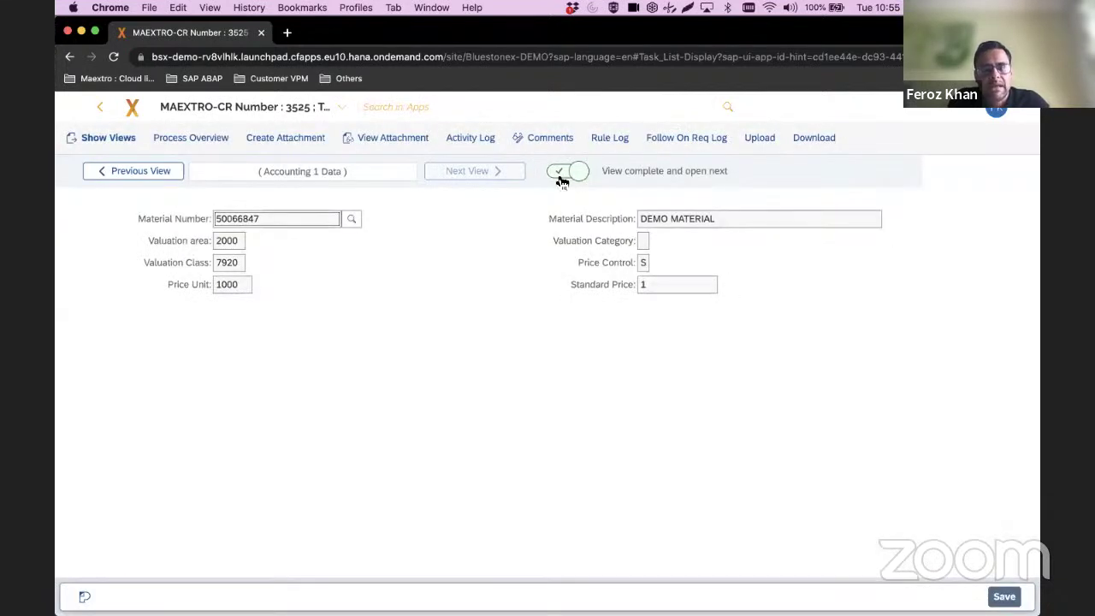
left_click(1004, 597)
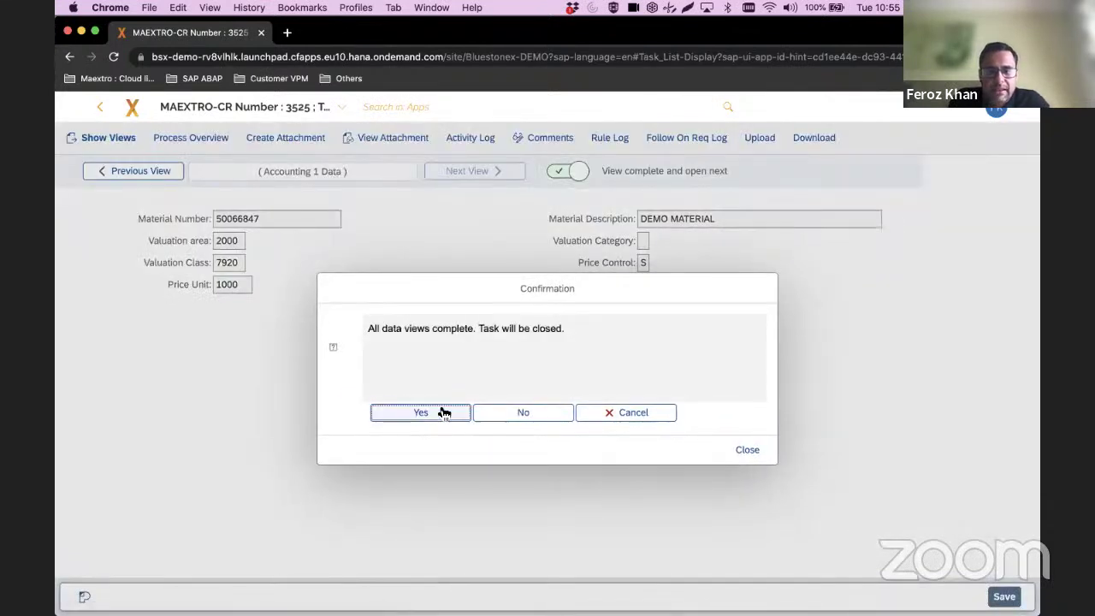
left_click(443, 413)
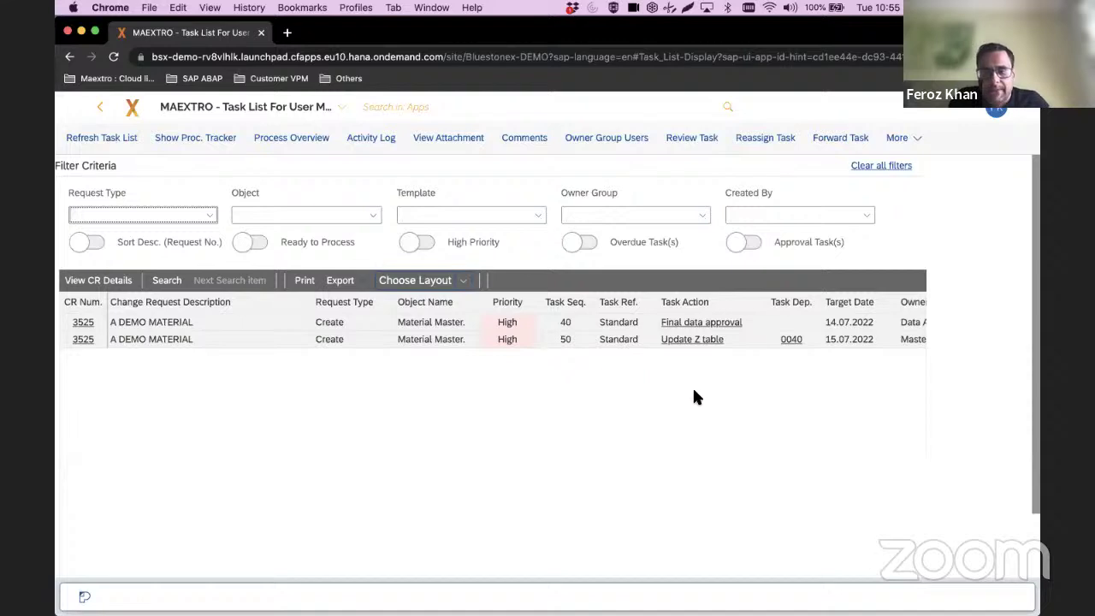
- Open the Final data approval task and mark all its views complete, from Basic Data 1 through Accounting 1 Data
left_click(706, 322)
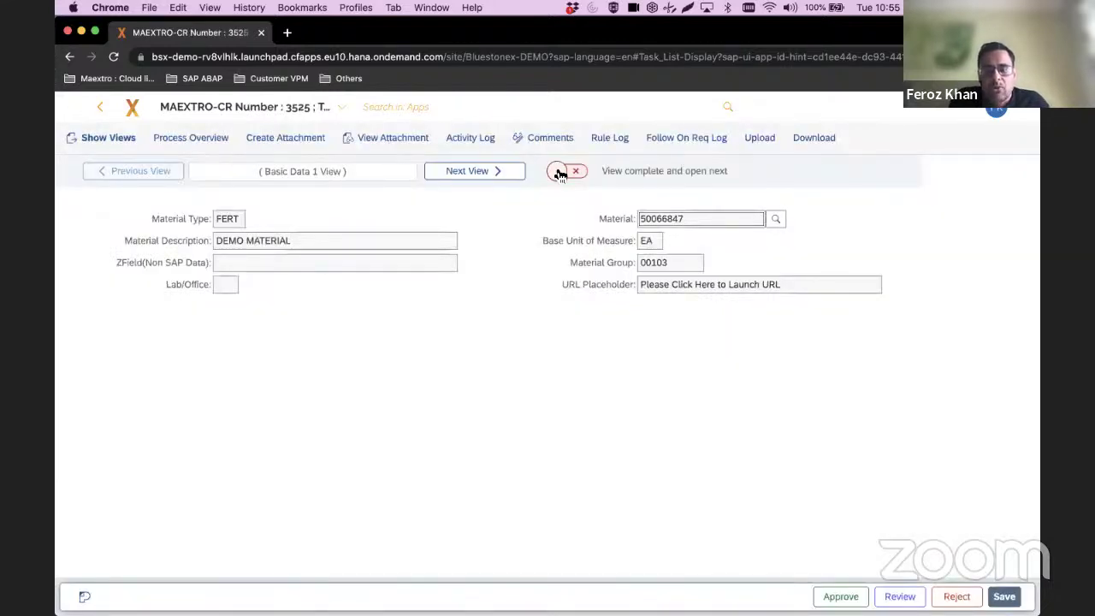
left_click(559, 172)
left_click(559, 172)
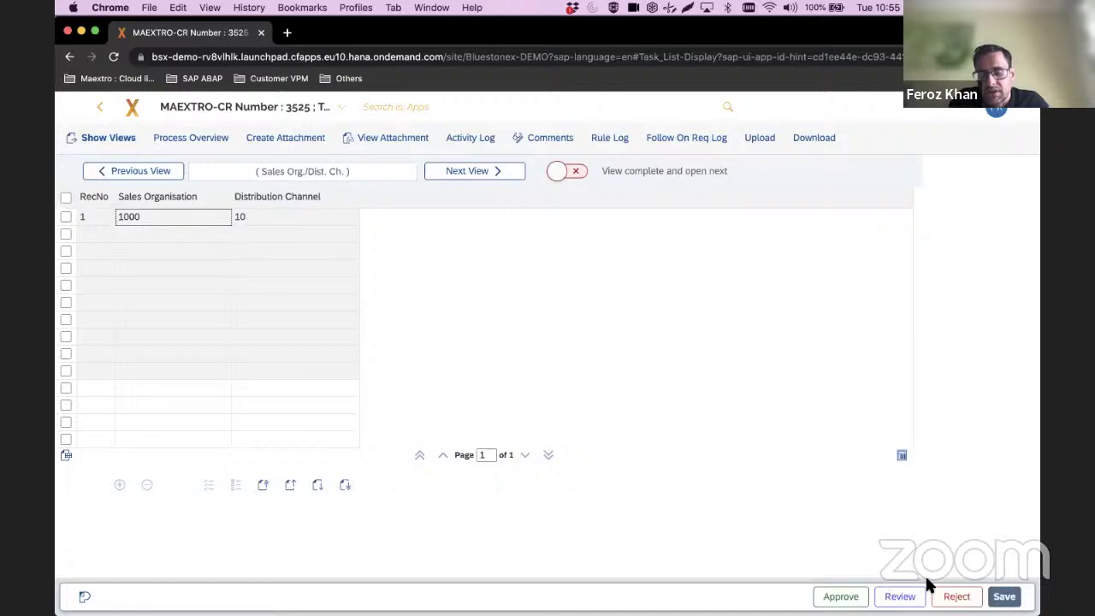
left_click(554, 174)
left_click(555, 174)
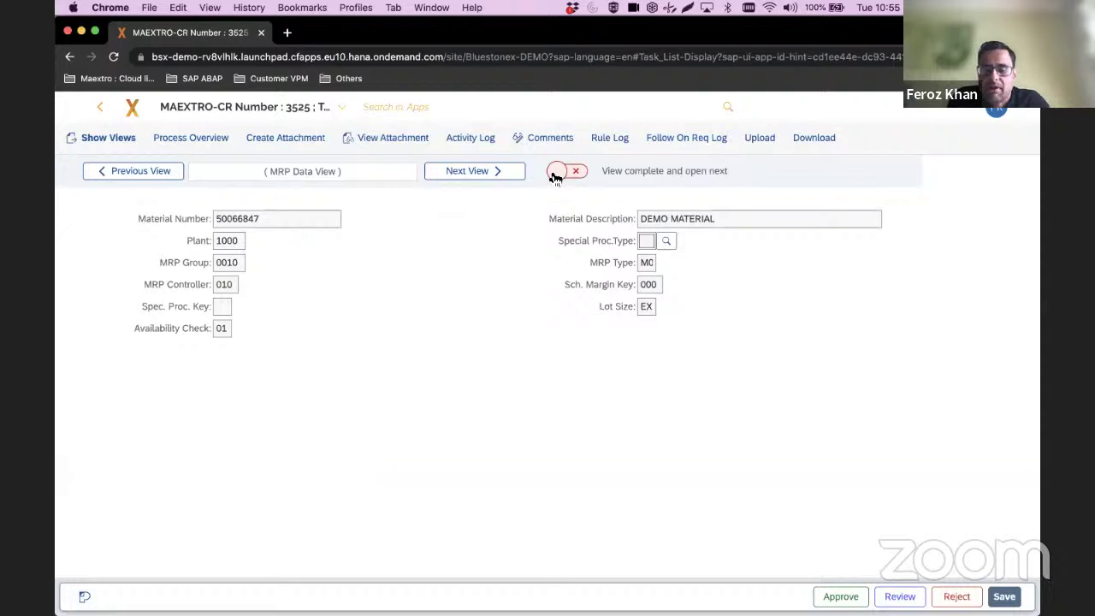
left_click(554, 174)
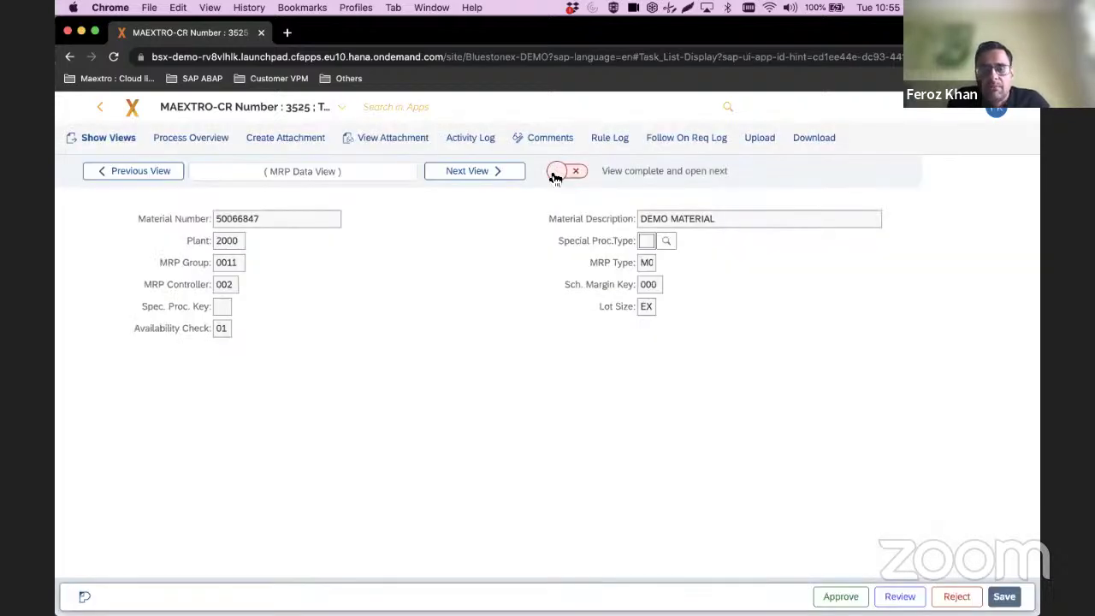
left_click(555, 173)
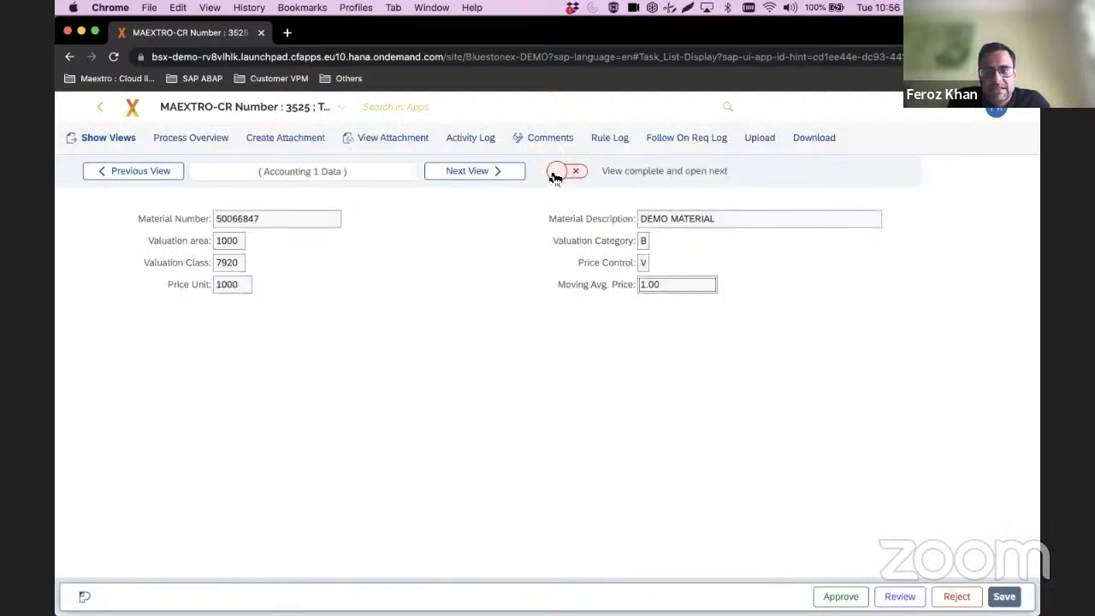
left_click(556, 173)
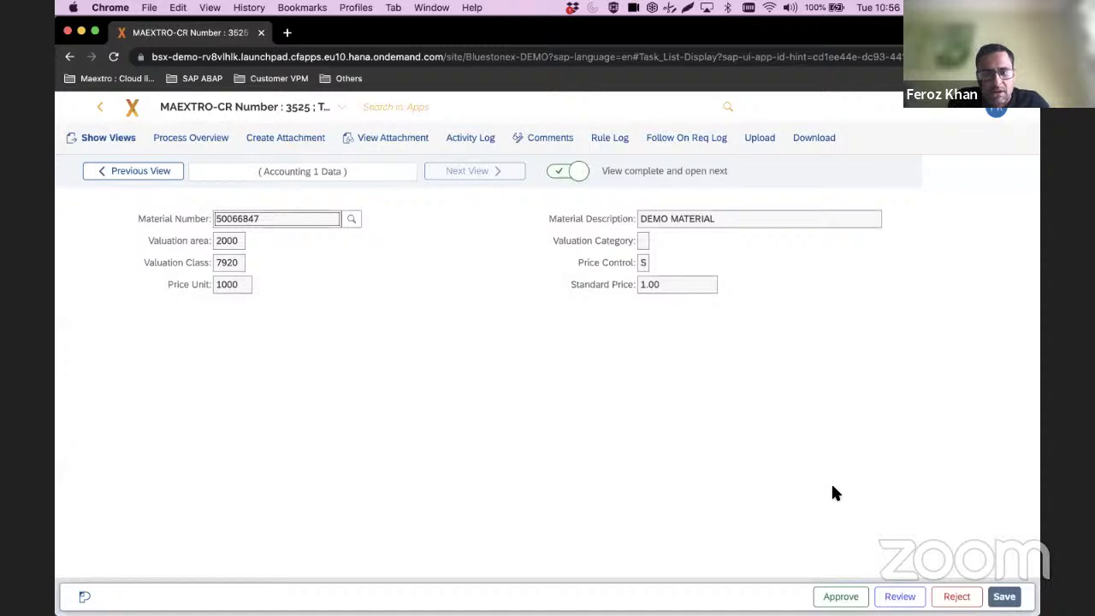
- Approve the final data for the demo material and close the BAPI log
left_click(841, 597)
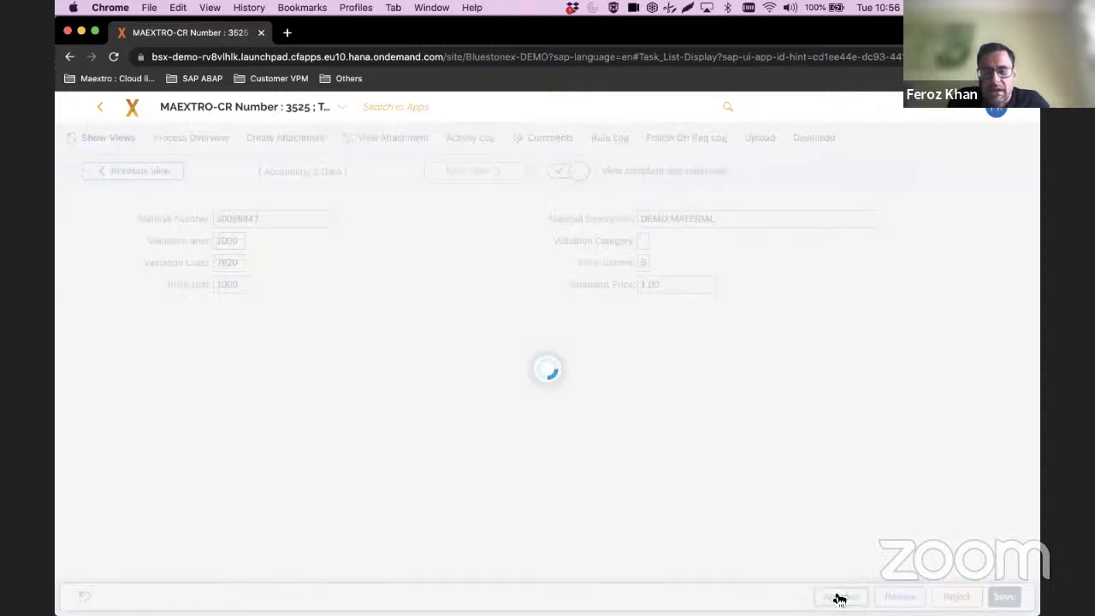
left_click(419, 414)
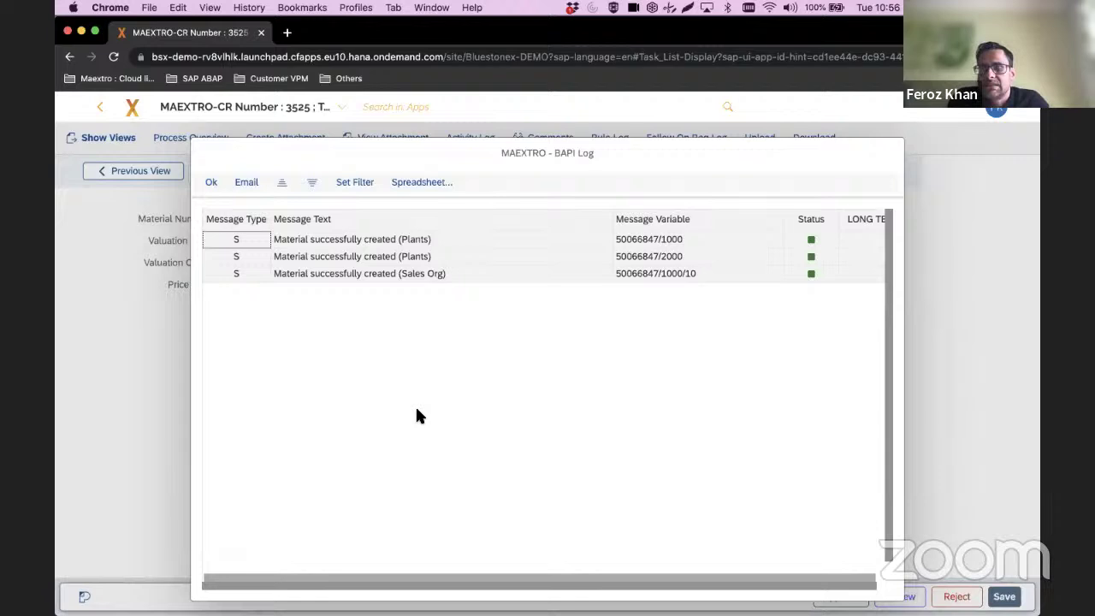
left_click(212, 185)
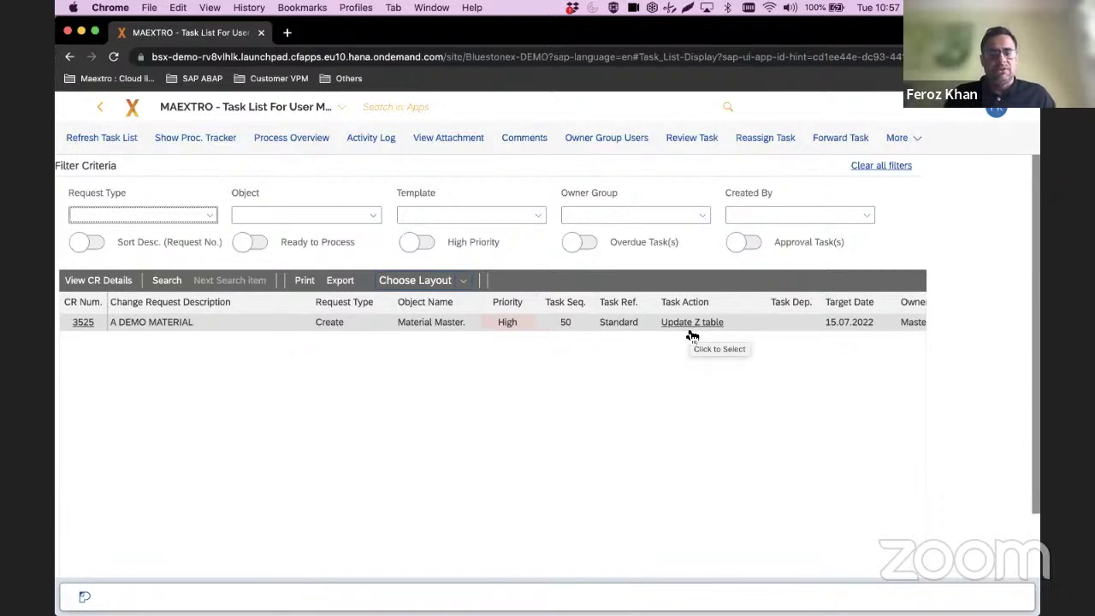
- Switch to SAP GUI, end the open session and connect to the BSX ECC DEMO (AWS) system
mouse_move(647, 611)
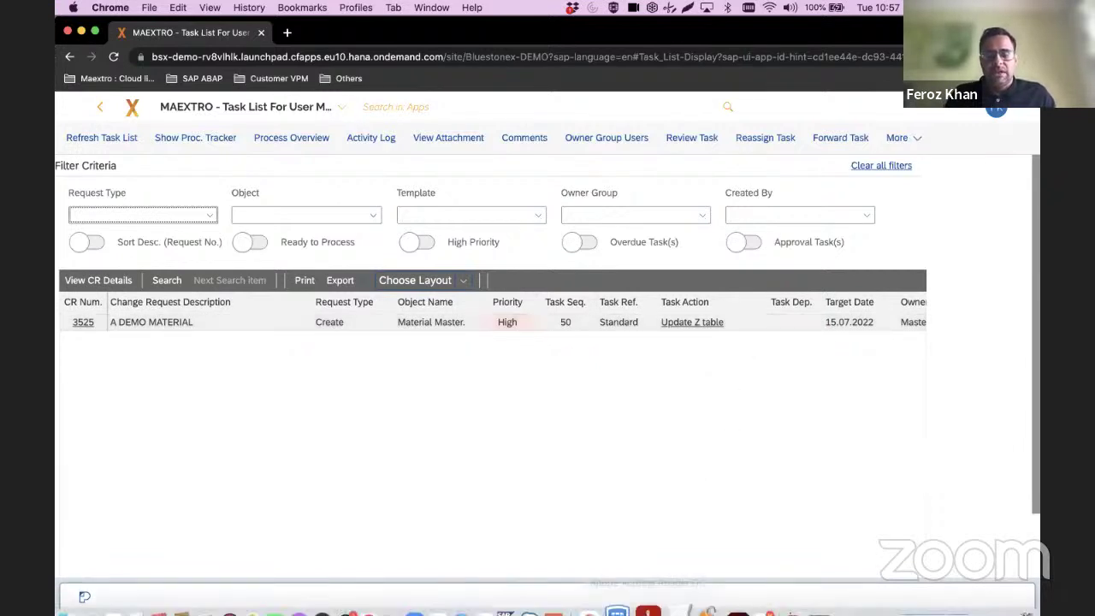
left_click(527, 595)
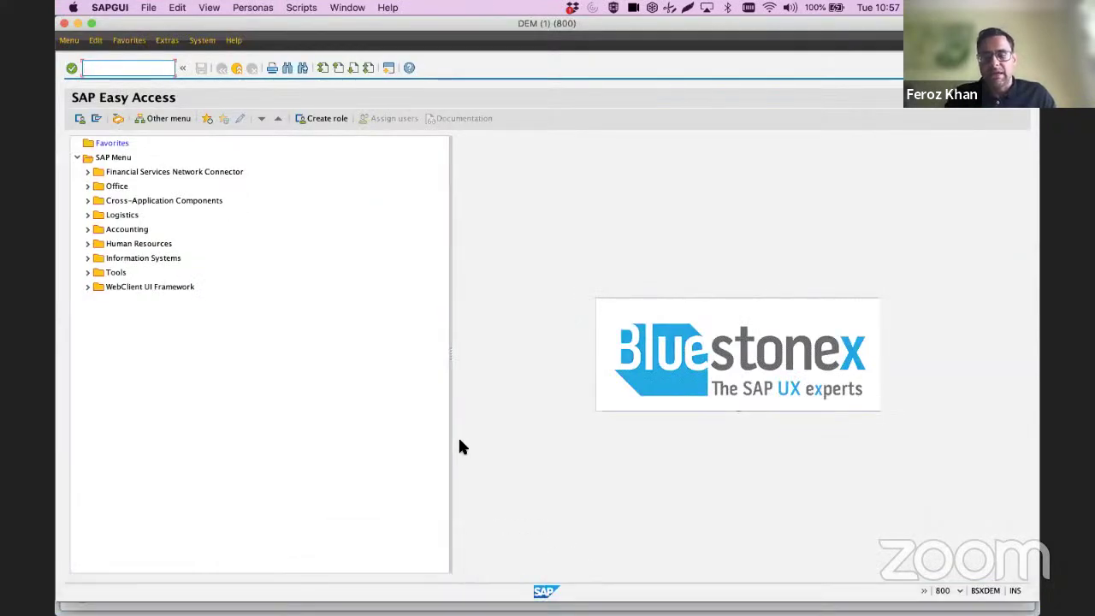
key("Down")
key("Return")
key("Return")
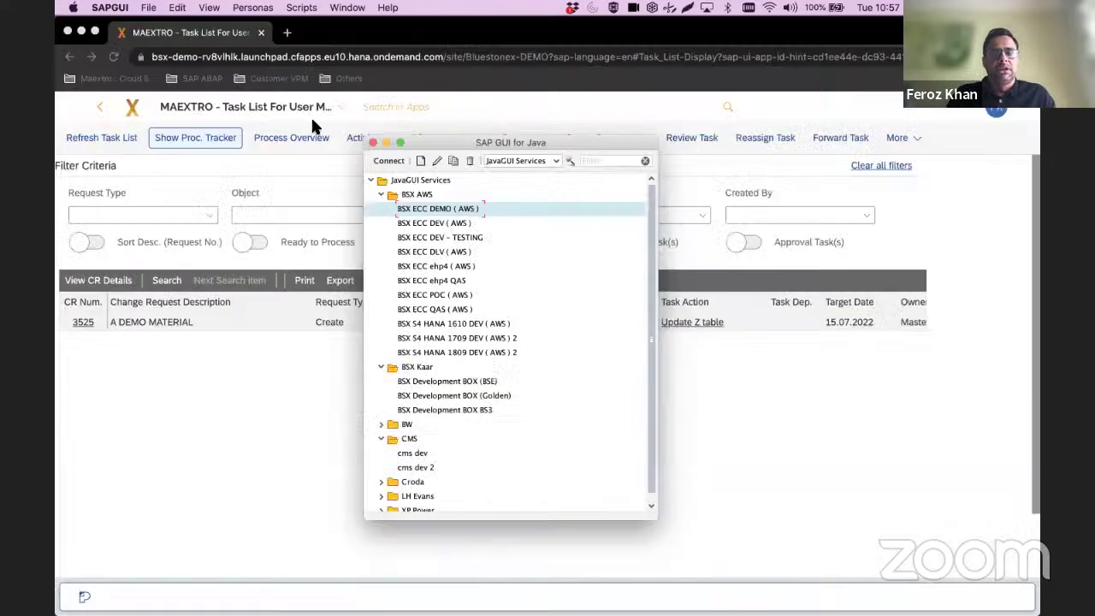
double_click(454, 209)
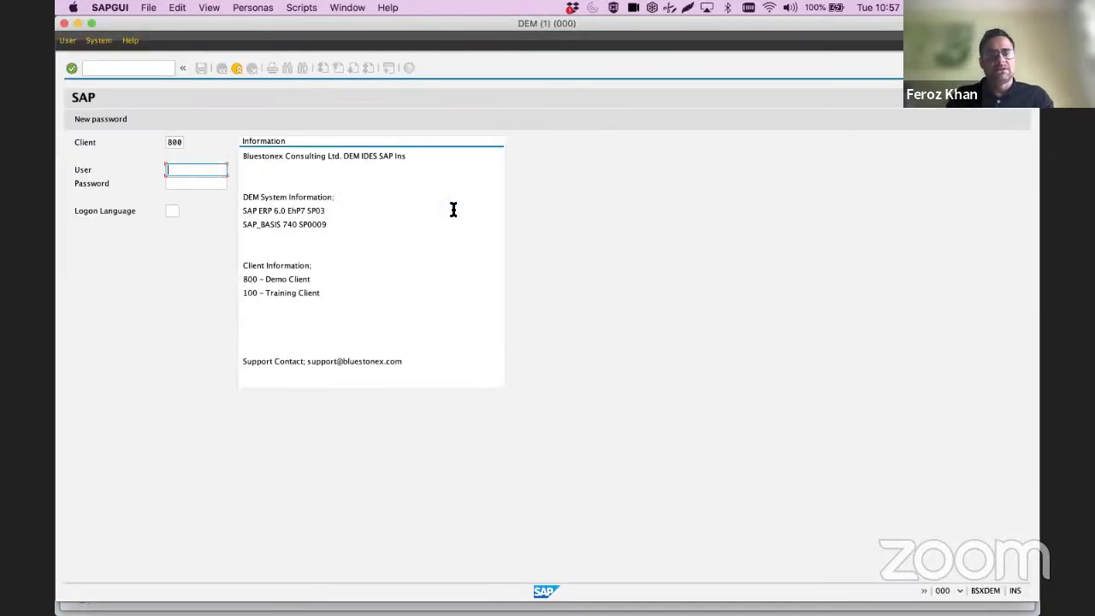
- Log on to client 800 with the saved MDM user name and the account password, and open the MAEXTRO main menu
key("Down")
key("Down")
key("Down")
key("Down")
key("Down")
key("Down")
key("Down")
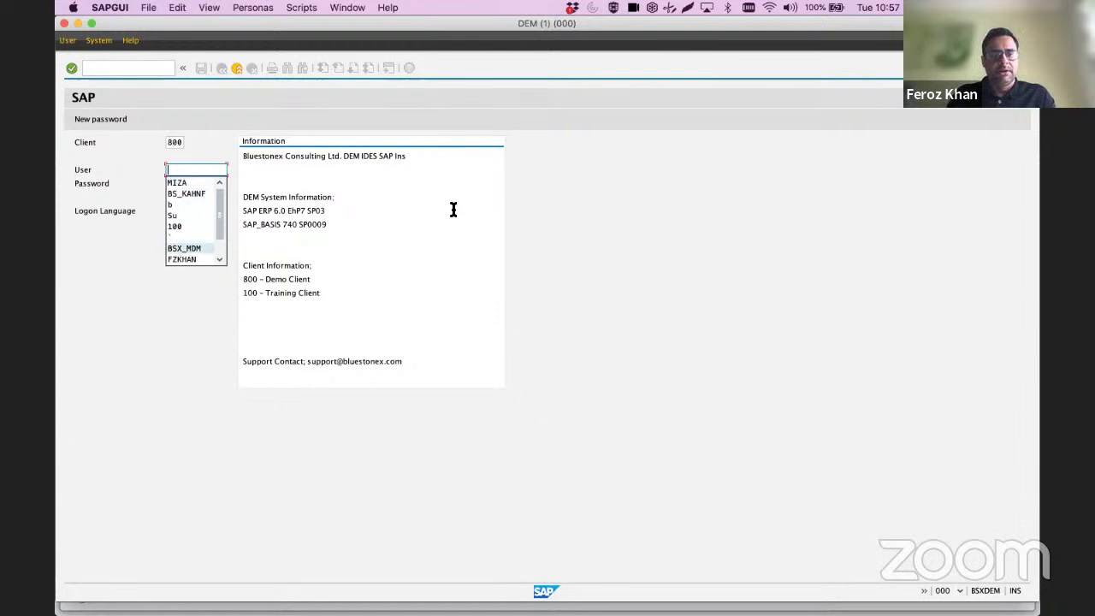
key("Return")
key("Tab")
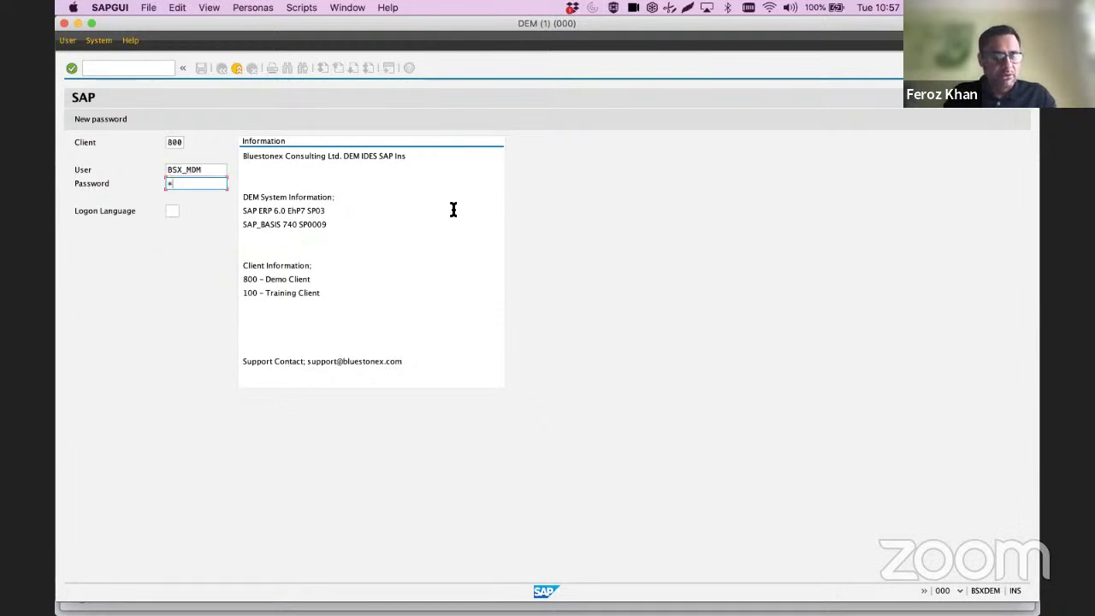
type("*********")
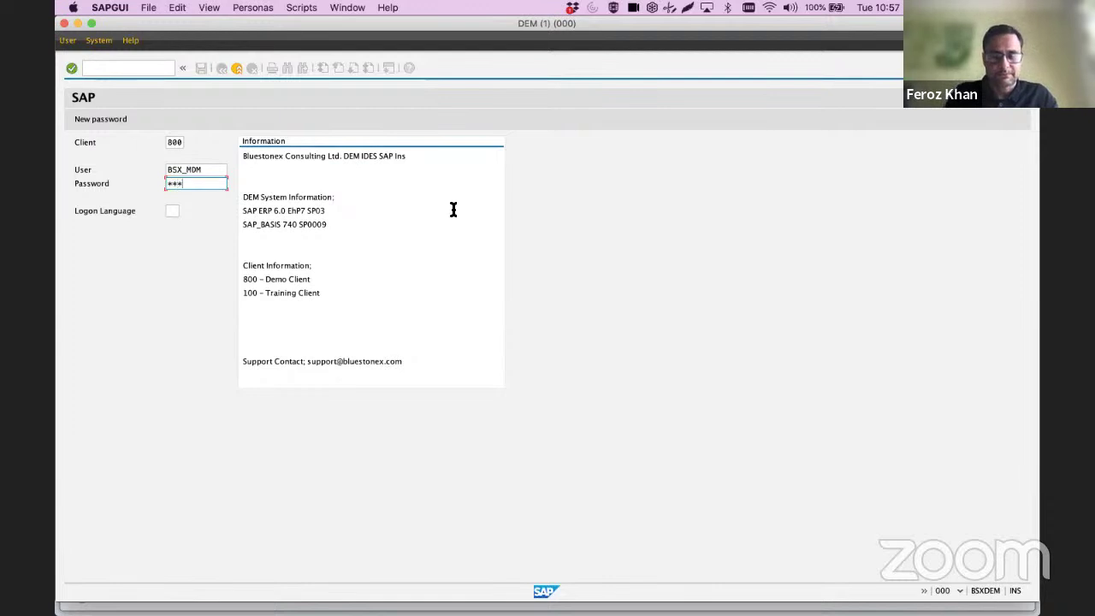
key("Return")
key("Down")
key("Return")
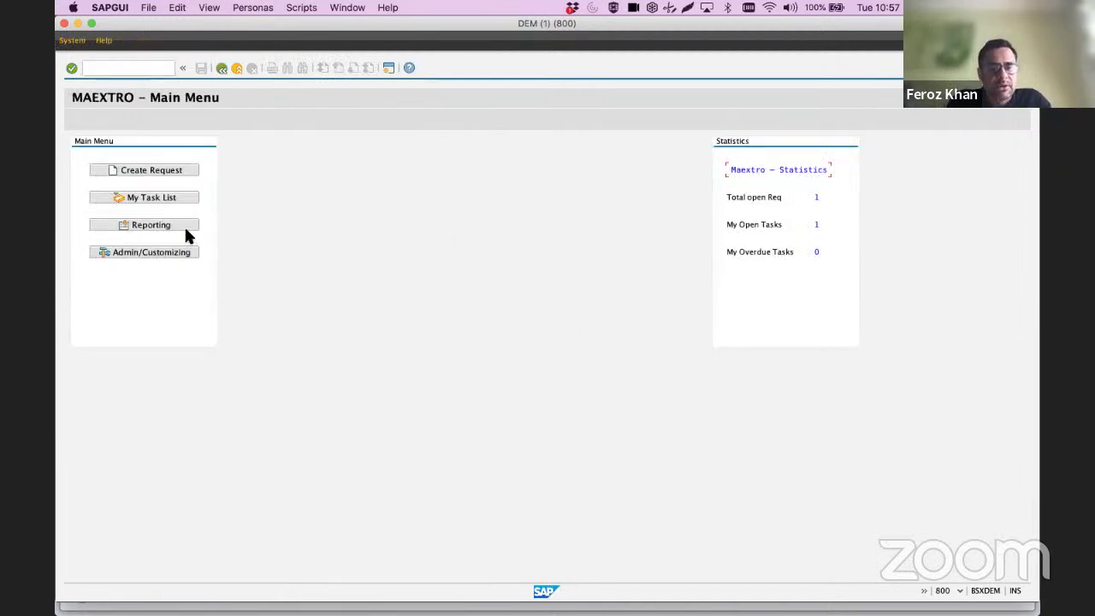
- Open Define Objects in the Maextro customizing and examine the views defined for the Material Master object
left_click(175, 252)
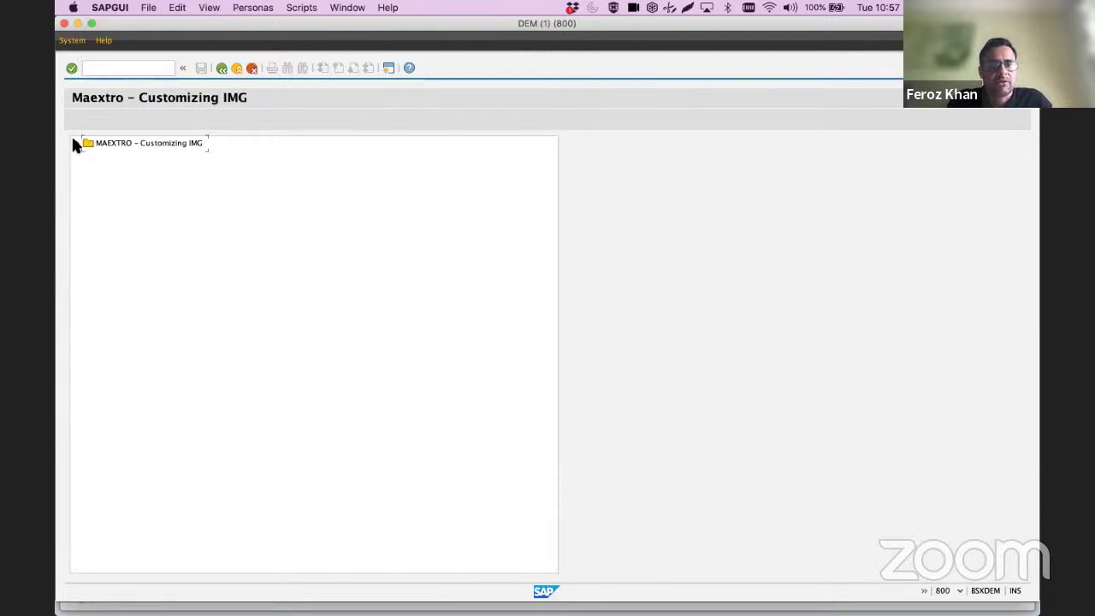
left_click(78, 143)
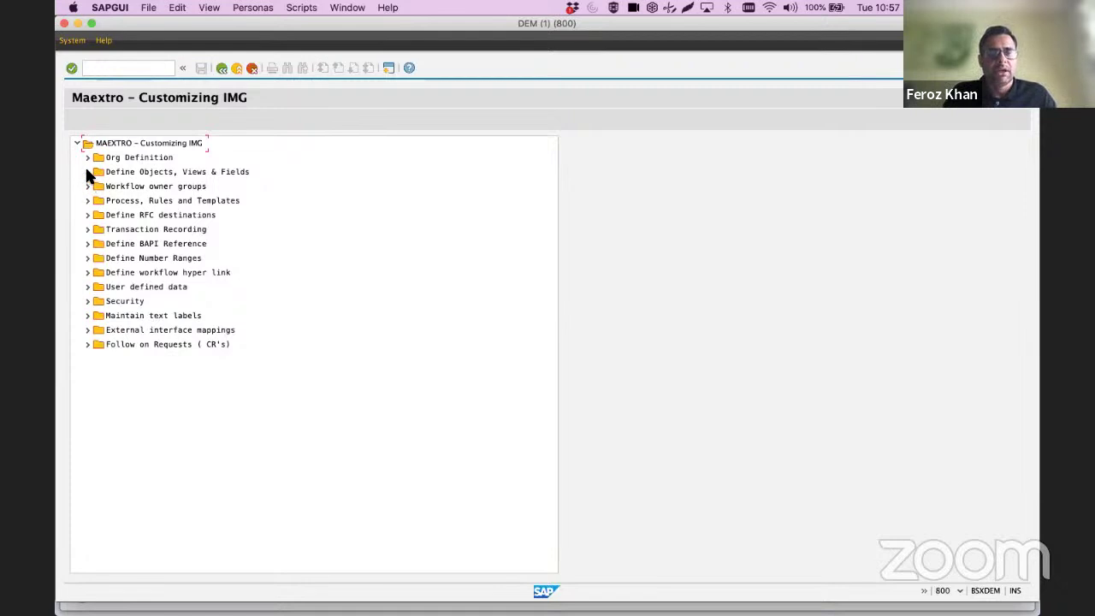
left_click(87, 171)
left_click(124, 188)
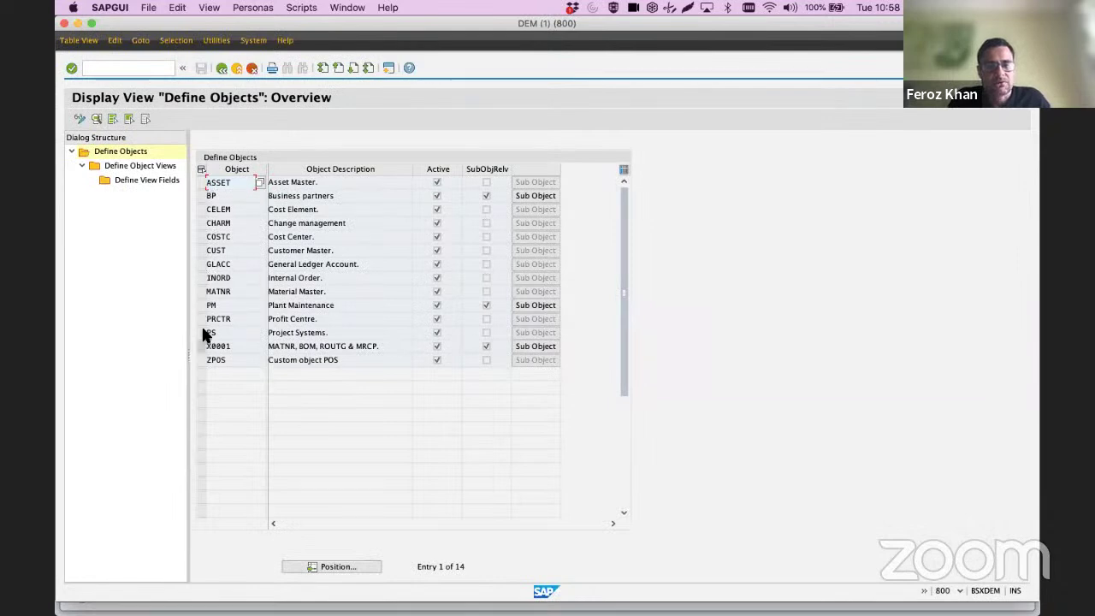
left_click(202, 291)
double_click(158, 168)
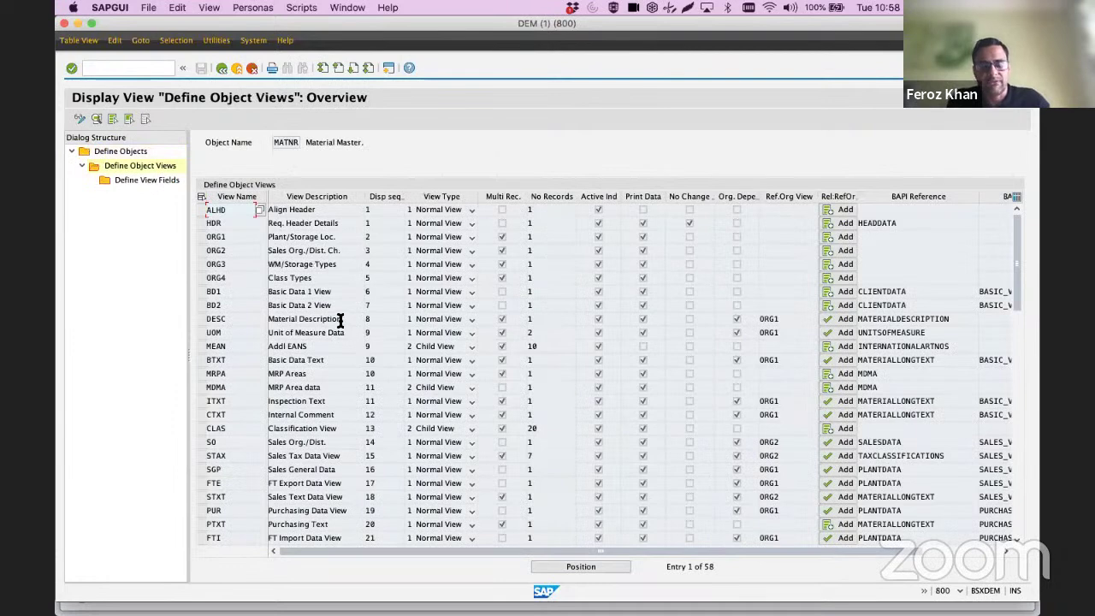
key("F3")
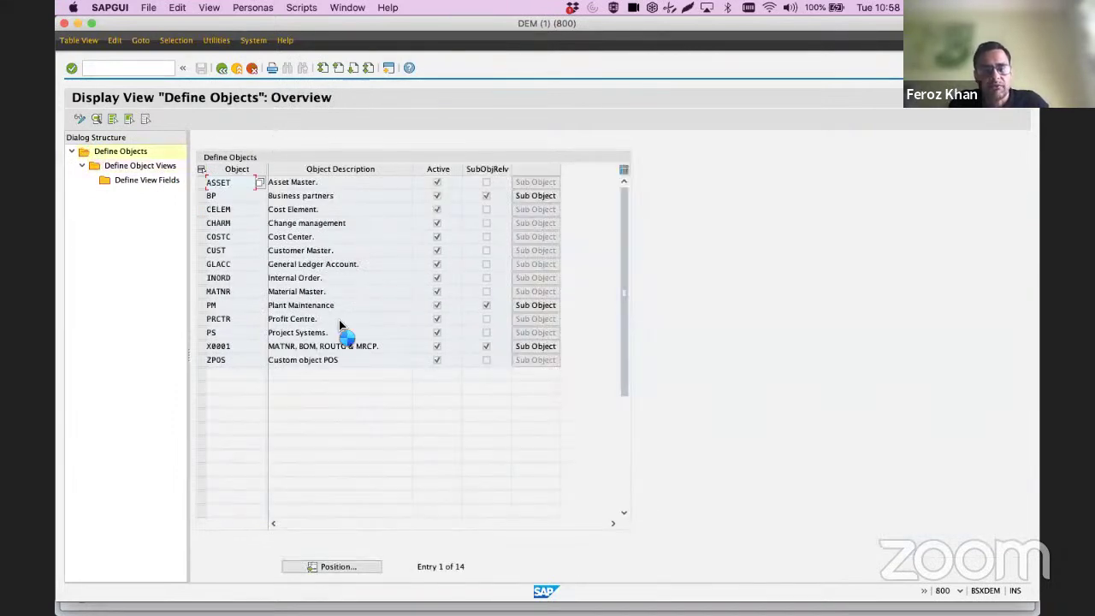
- In Define Templates, select Material Master and open the process details of template D1, FERT Material Demo Template
left_click(87, 243)
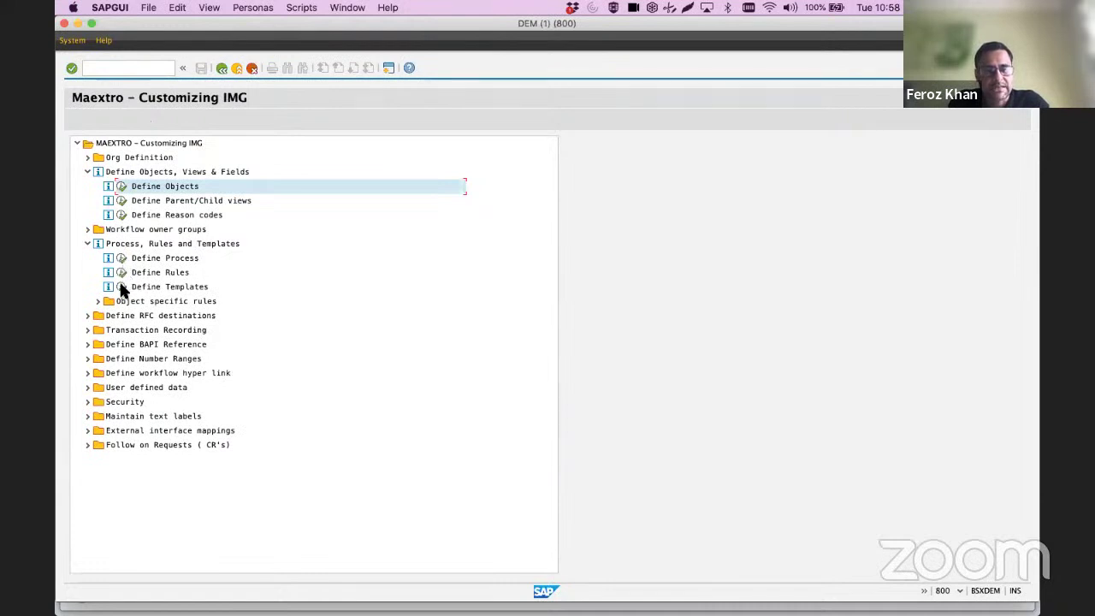
left_click(120, 289)
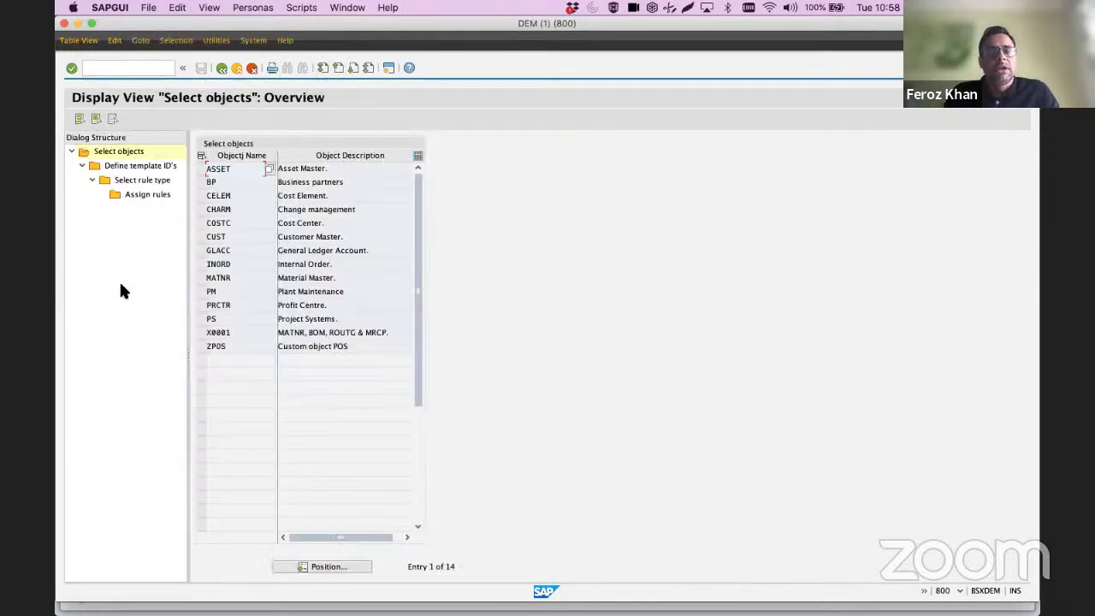
left_click(200, 278)
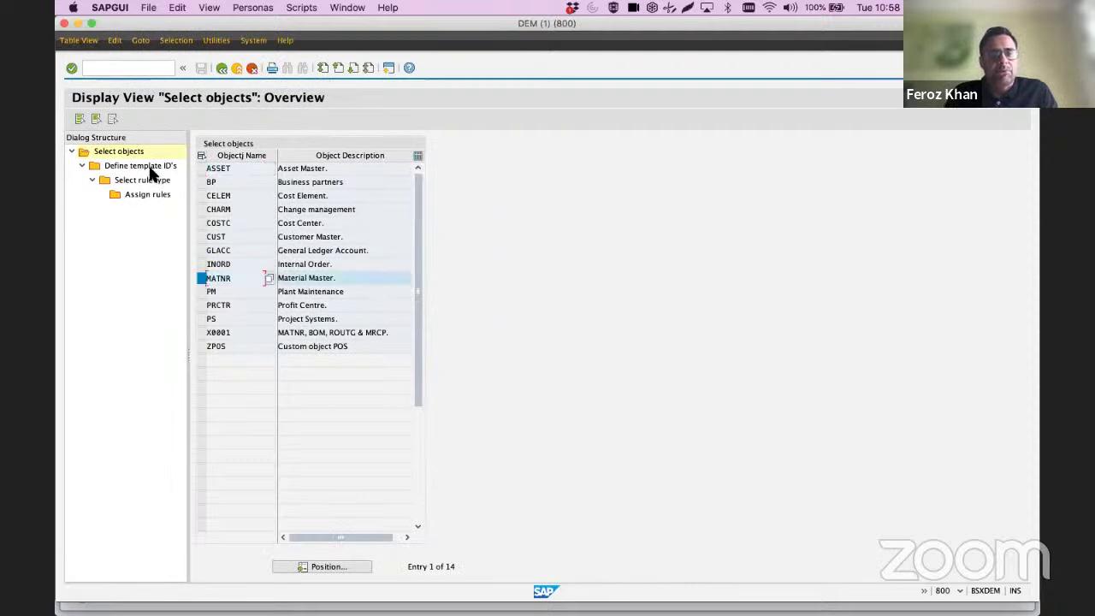
double_click(146, 167)
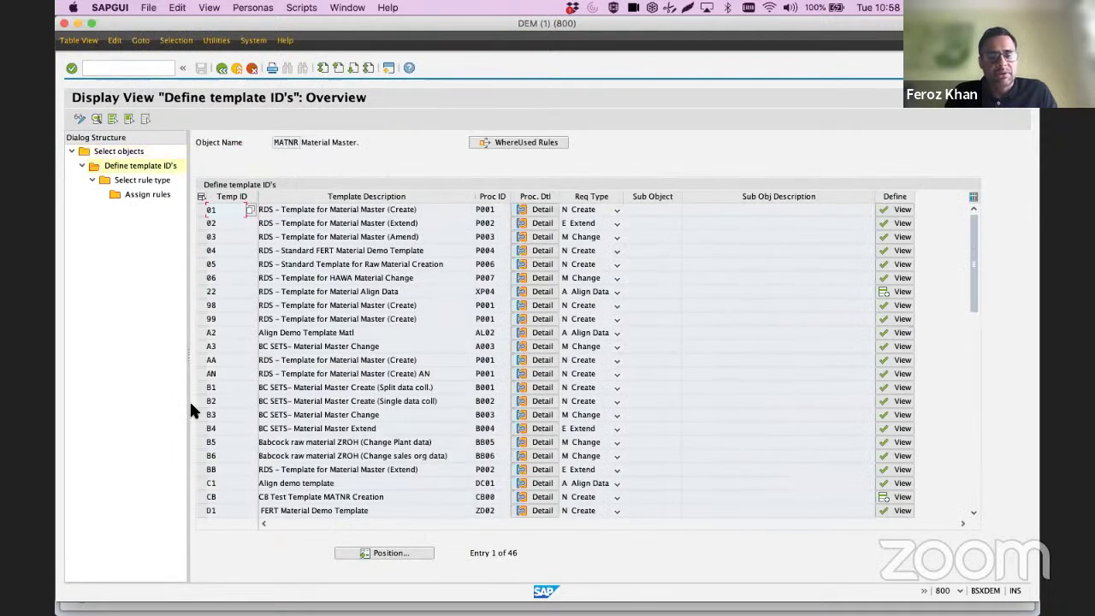
left_click(199, 510)
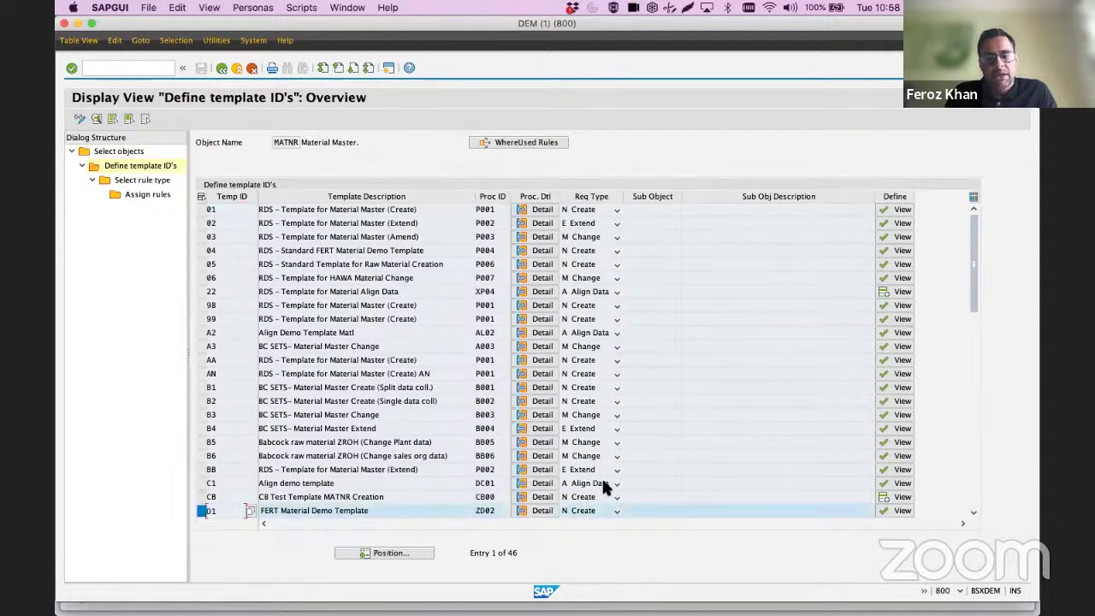
left_click(540, 511)
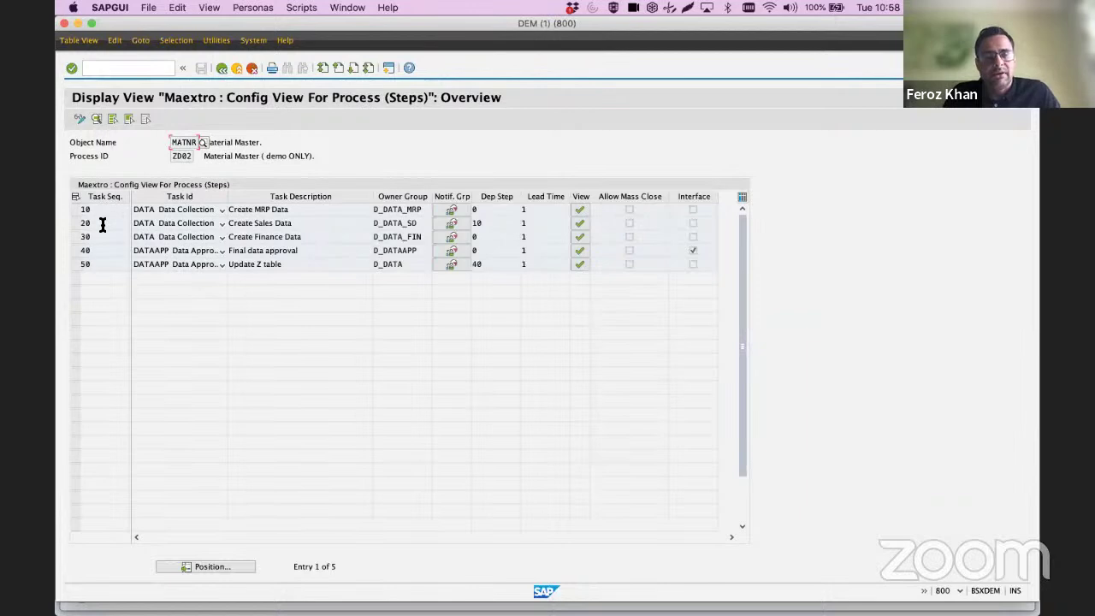
- Switch the process steps to change mode and examine the views assigned to the Create MRP Data task
left_click(80, 118)
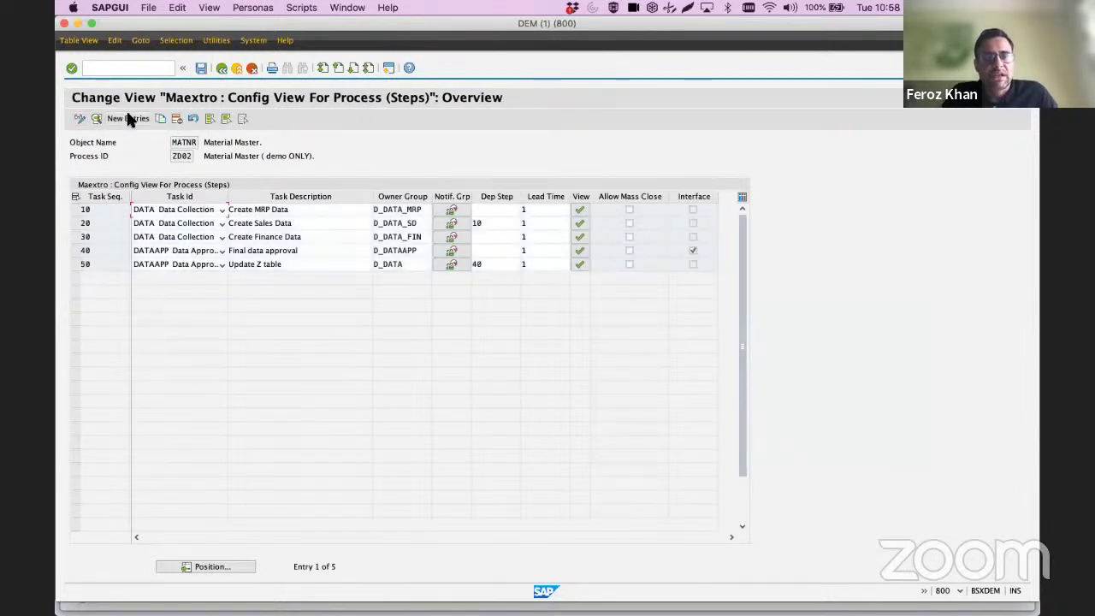
left_click(135, 209)
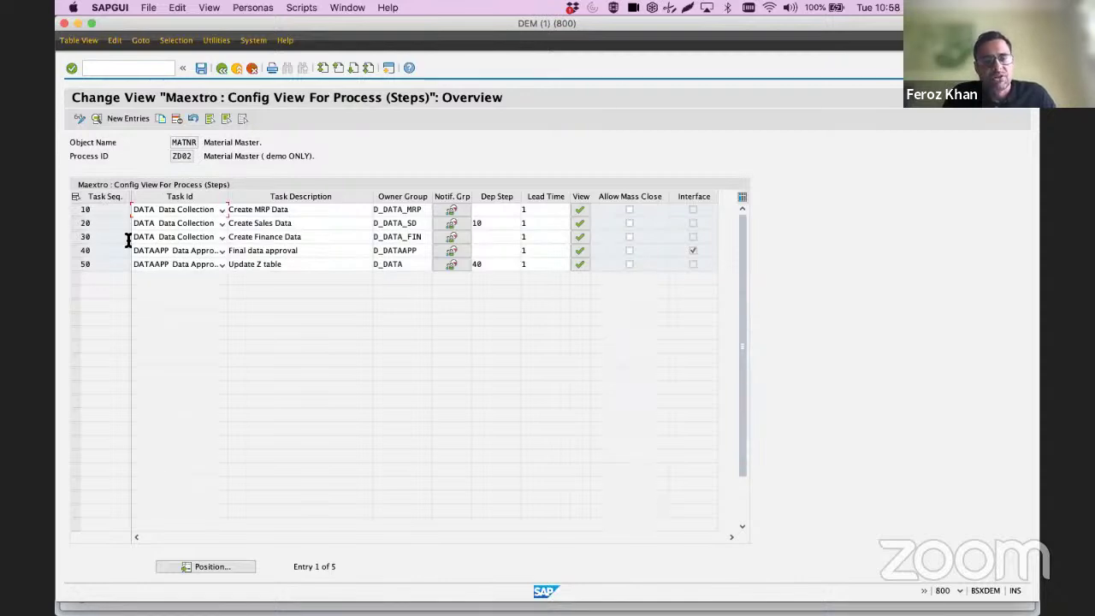
left_click_drag(308, 213, 232, 210)
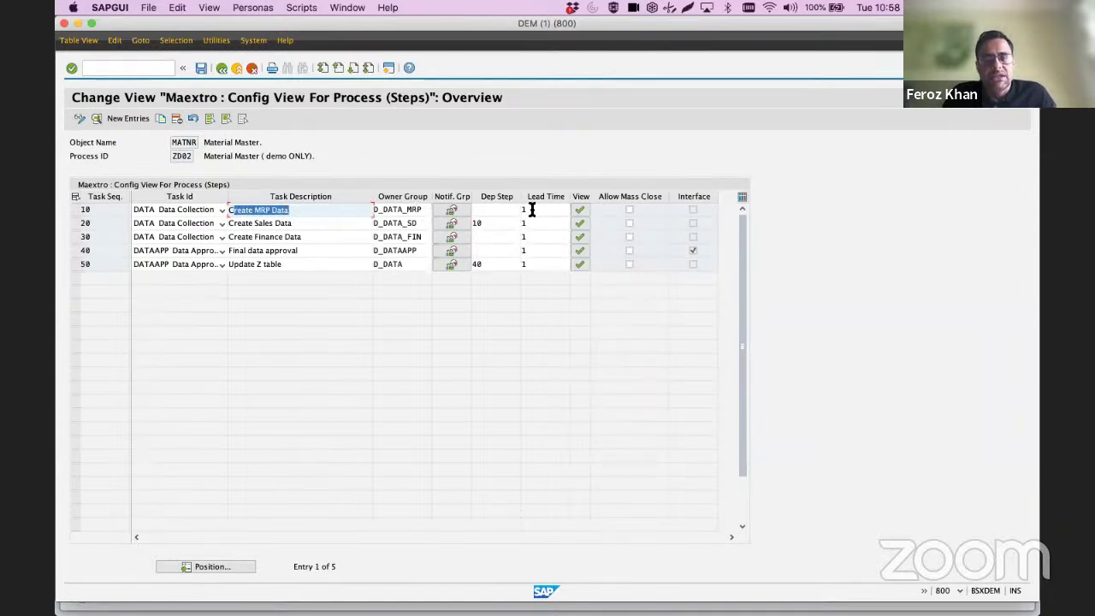
left_click(581, 211)
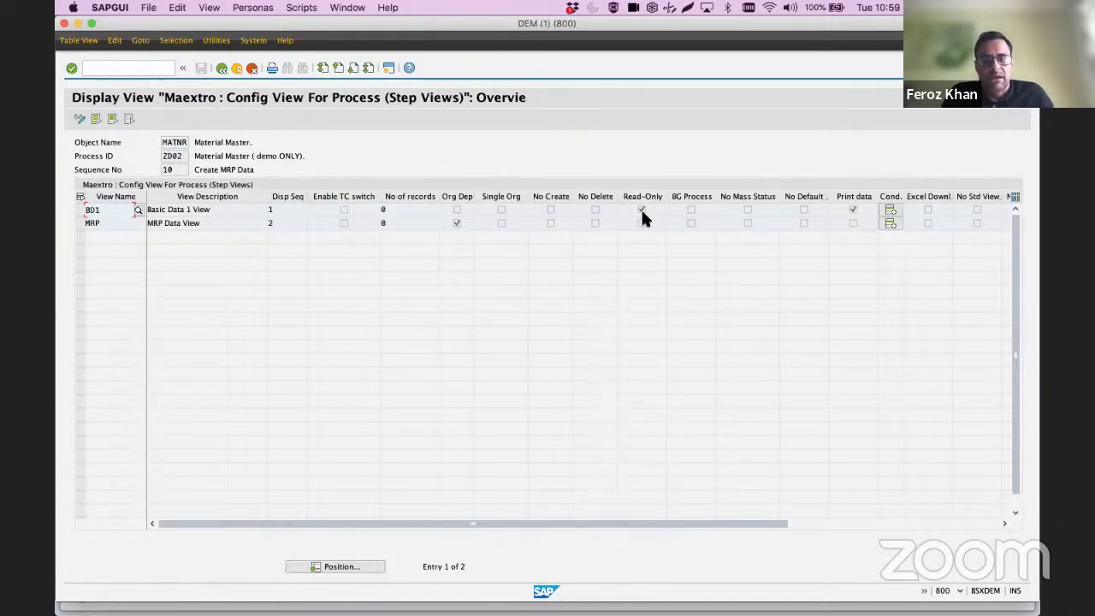
double_click(331, 231)
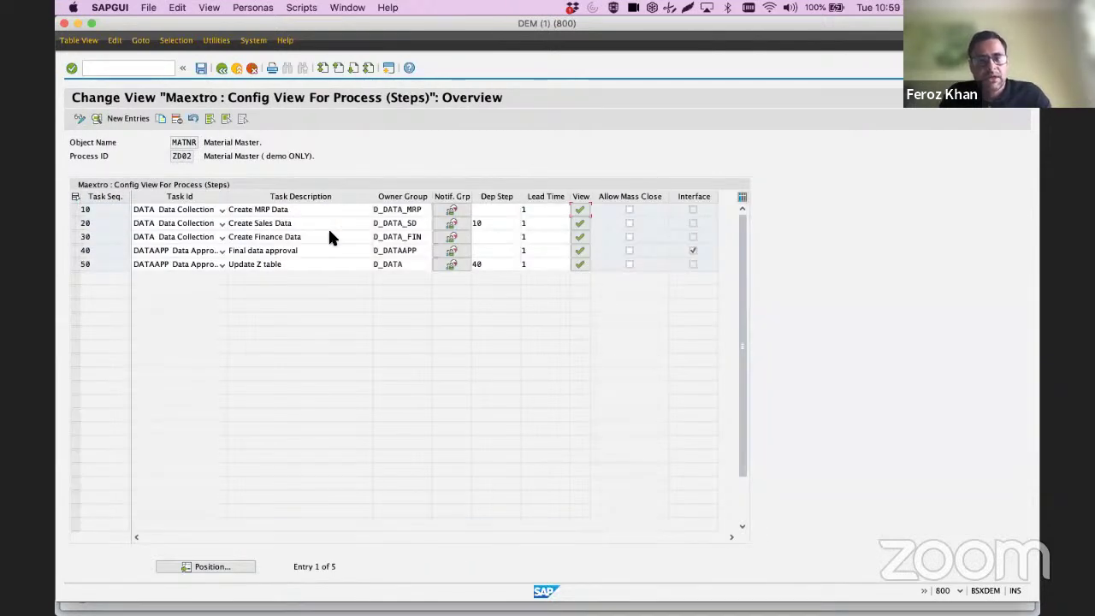
- Examine the Create MRP Data step's organisation-dependent workflow parameters for plants 1000 and 2000, and return to the template list
double_click(99, 210)
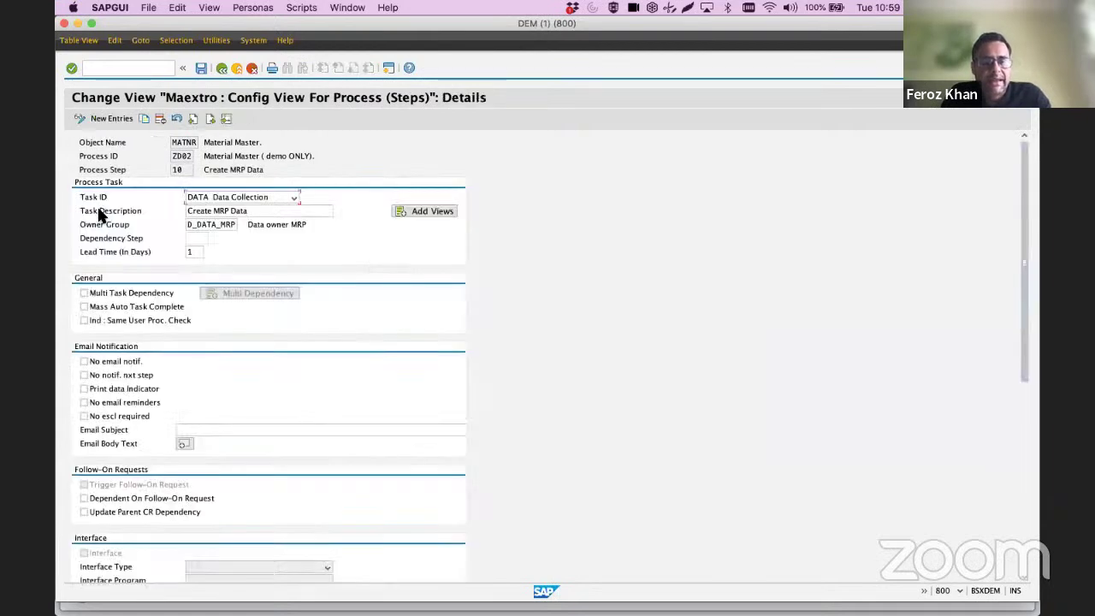
scroll(377, 338, "down", 8)
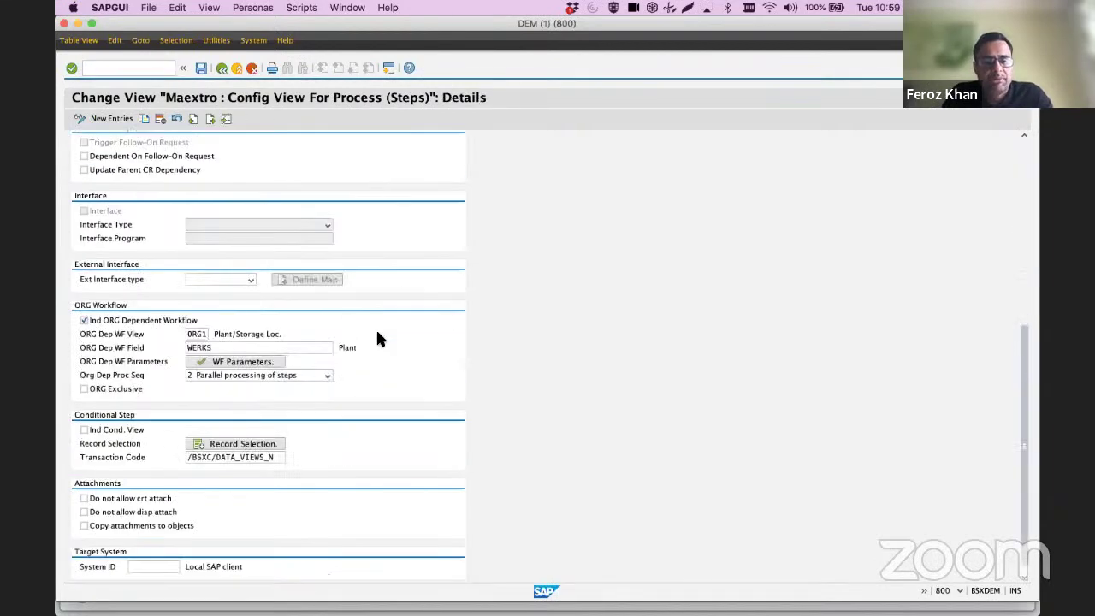
left_click(229, 353)
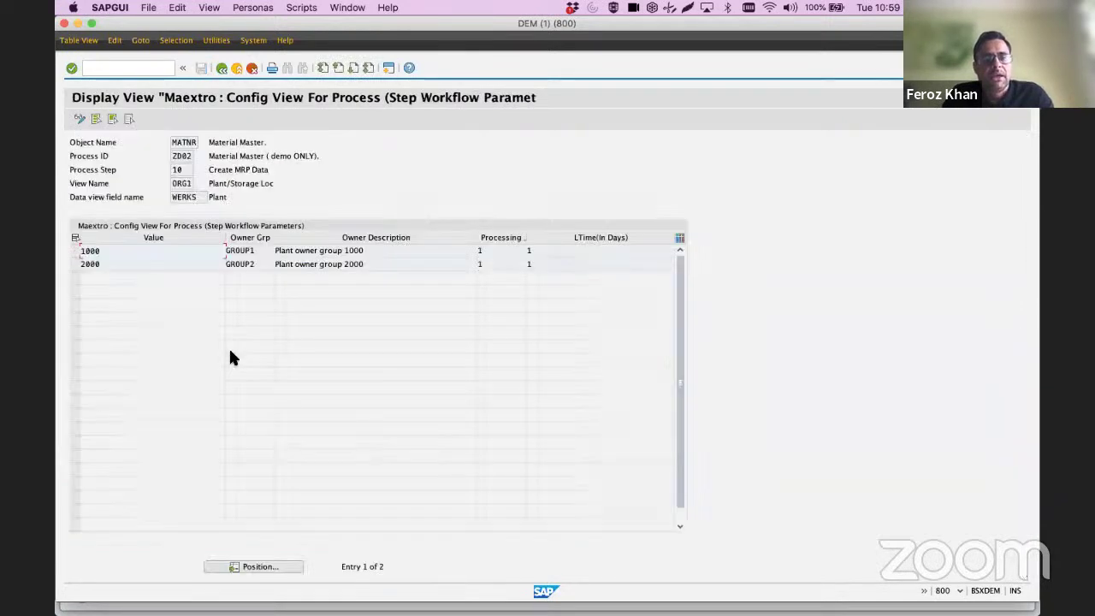
left_click_drag(127, 254, 63, 252)
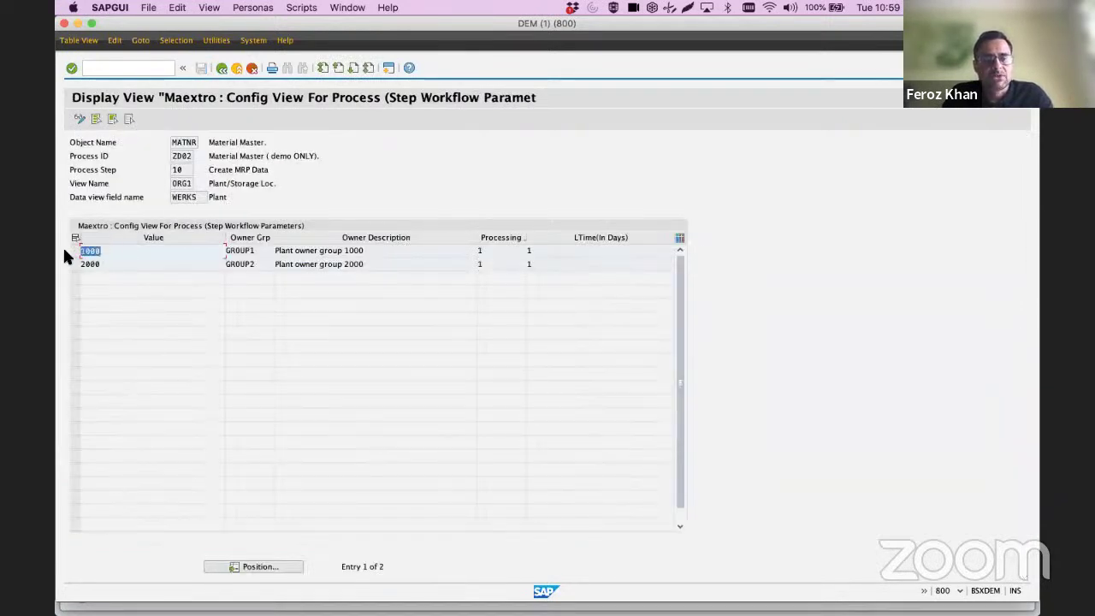
left_click_drag(268, 252, 59, 263)
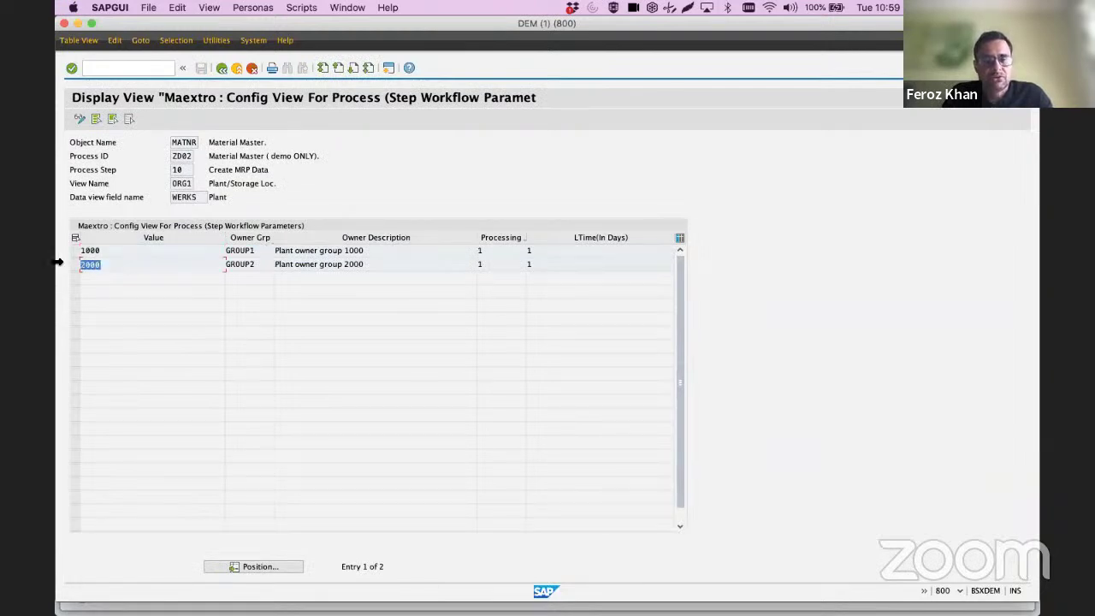
left_click_drag(262, 262, 191, 264)
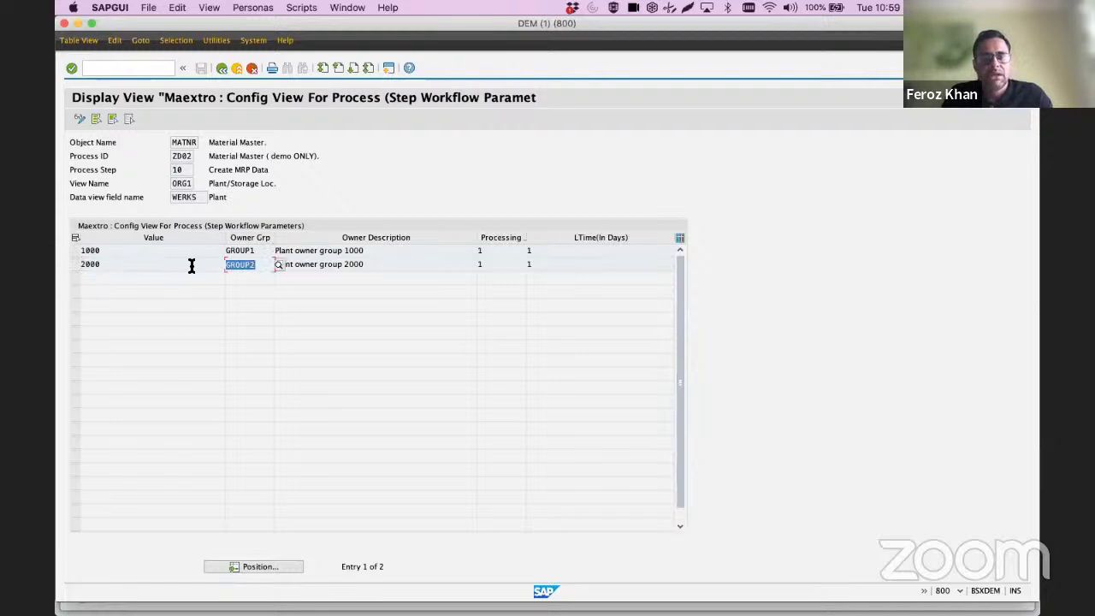
key("F3")
key("F3")
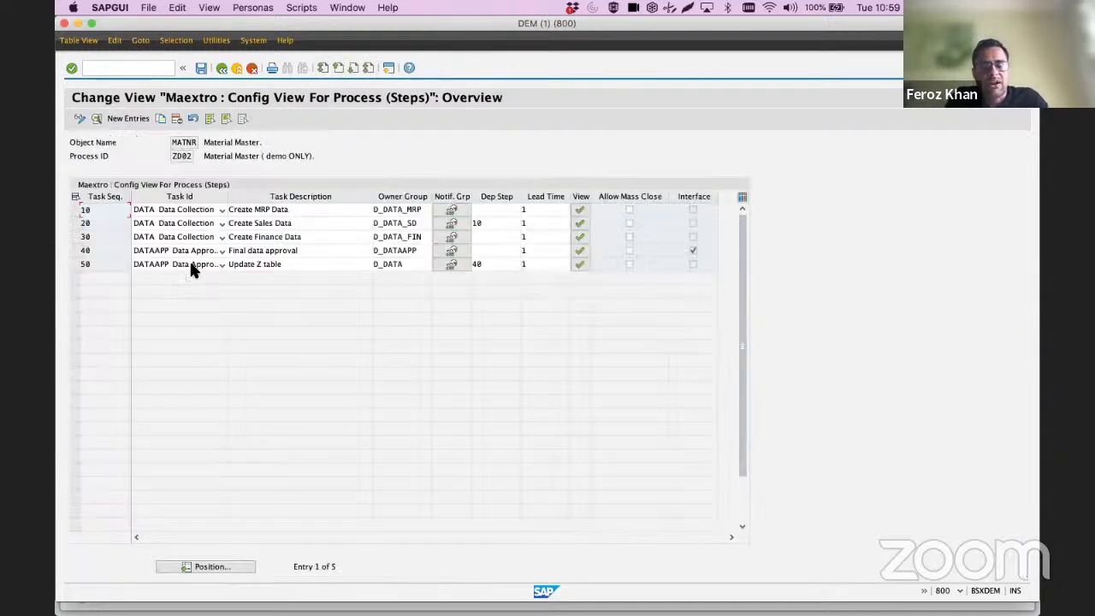
key("F3")
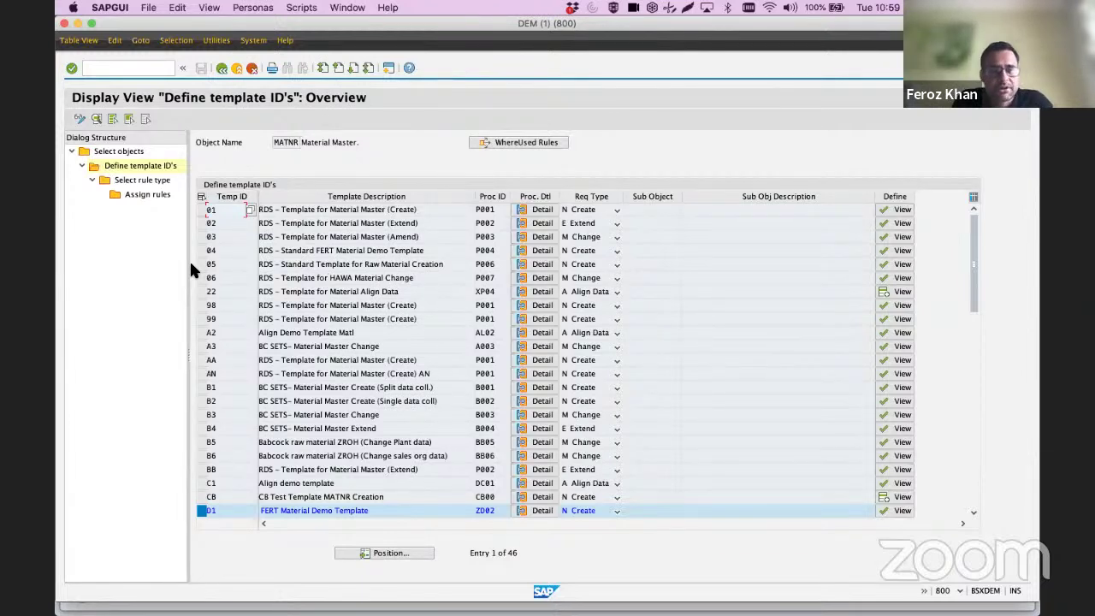
- Open the rule types of template D1 and list the rule types available for the Default Values entry
double_click(159, 181)
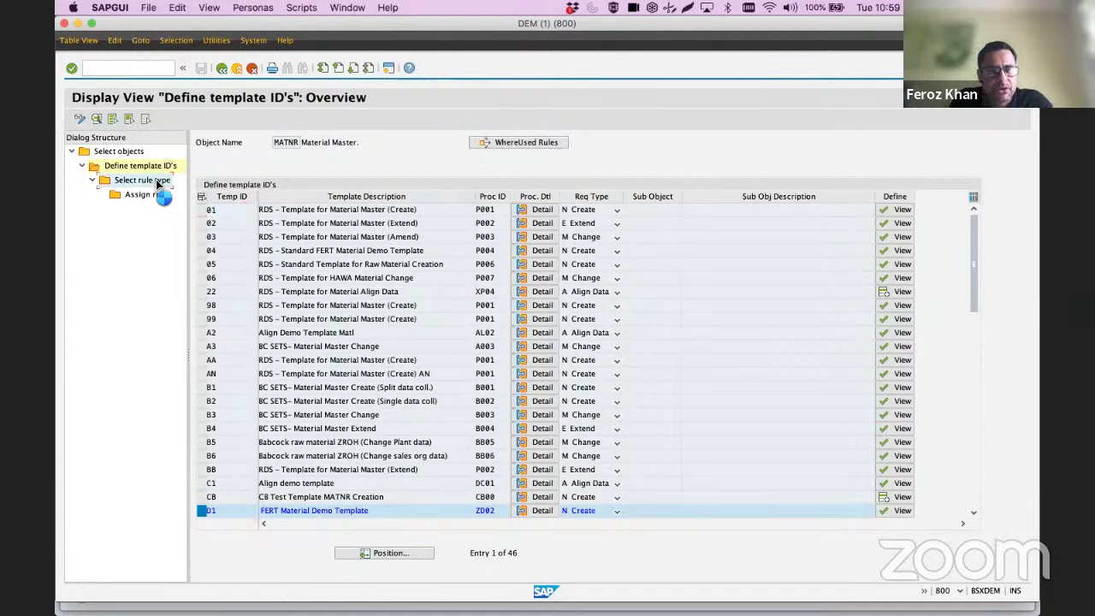
left_click(212, 209)
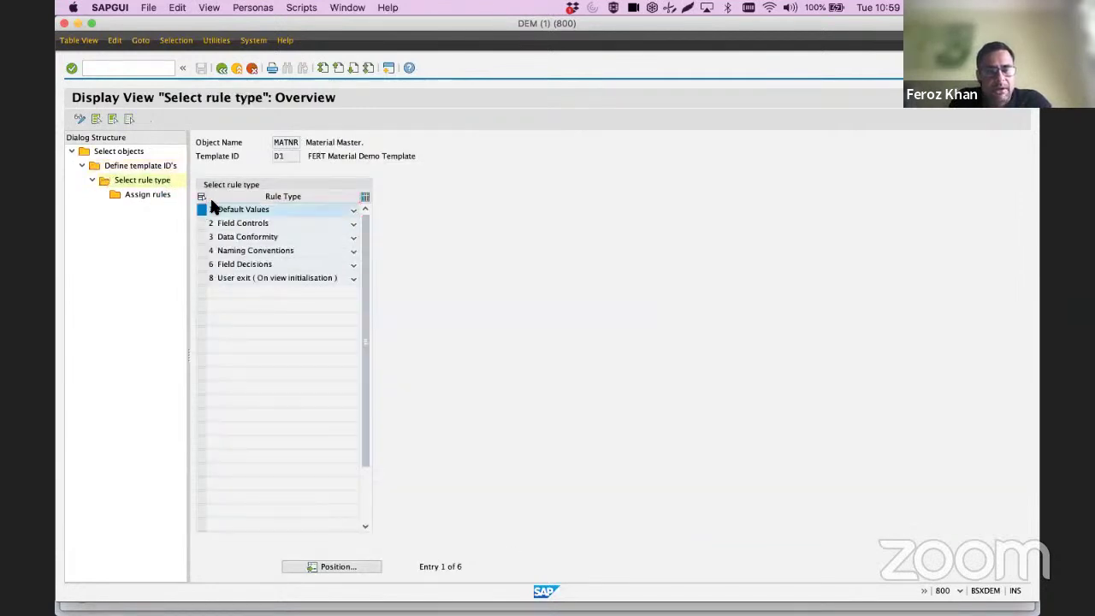
left_click(264, 212)
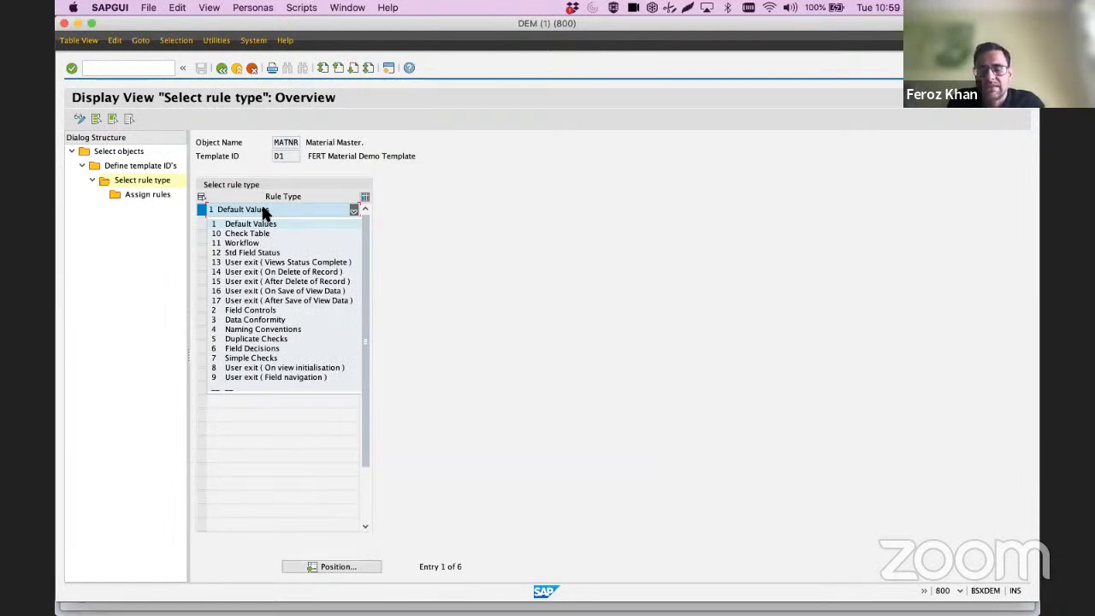
- Open the rules assigned to the Default Values rule type and display the rule details of DM01, DEMO Default values
left_click(202, 207)
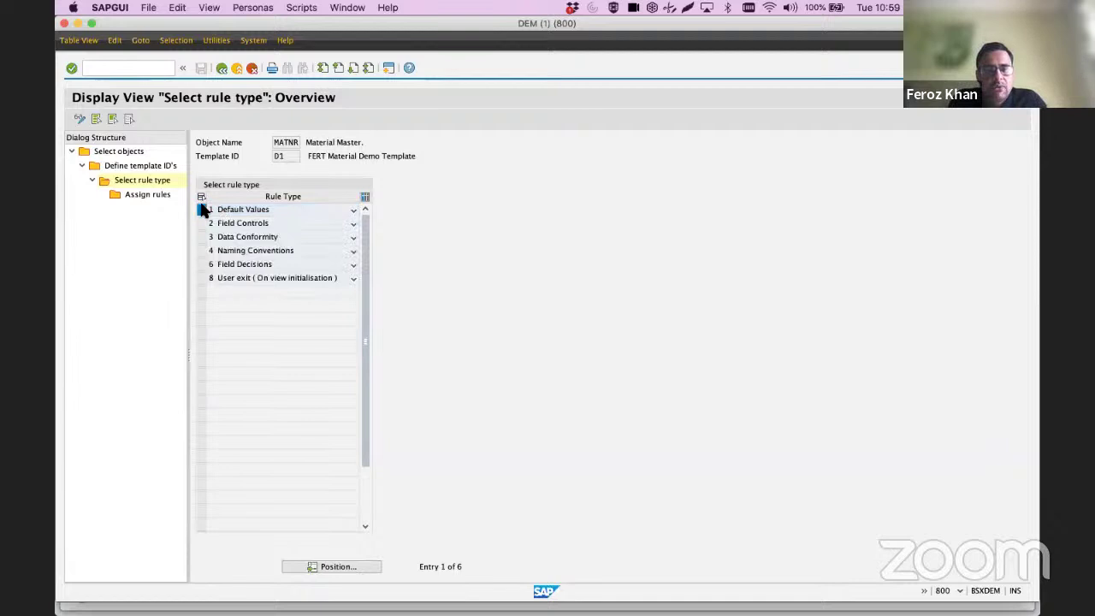
double_click(164, 195)
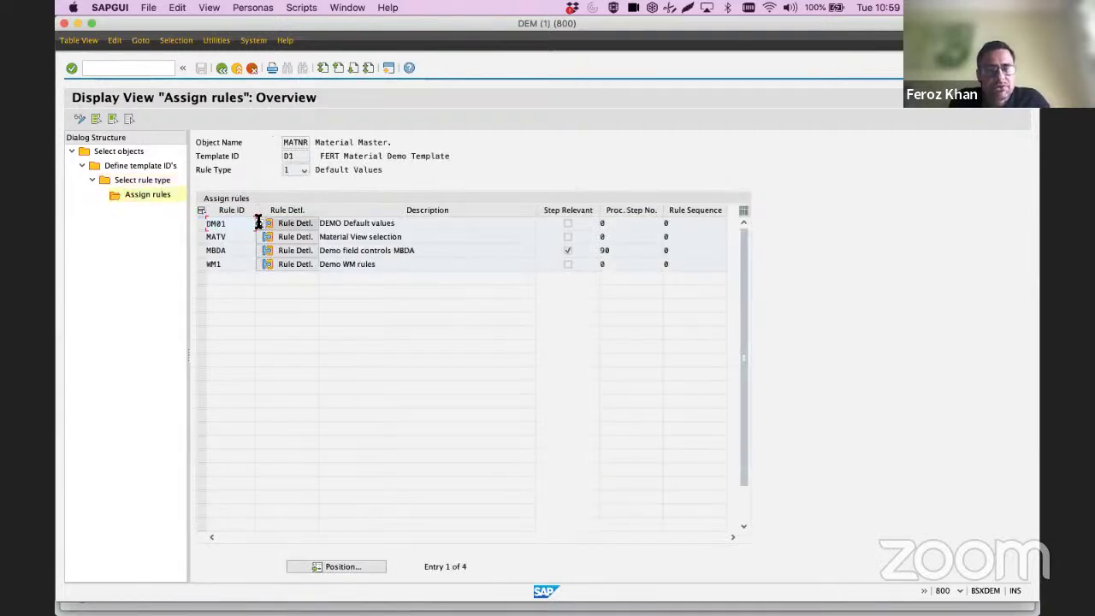
left_click(308, 224)
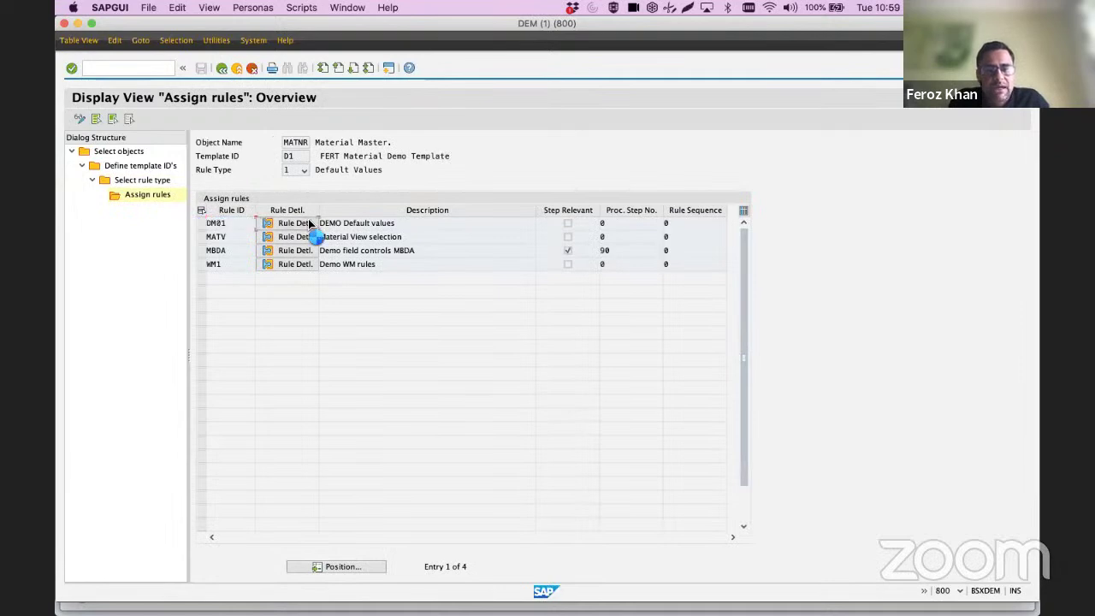
left_click(651, 170)
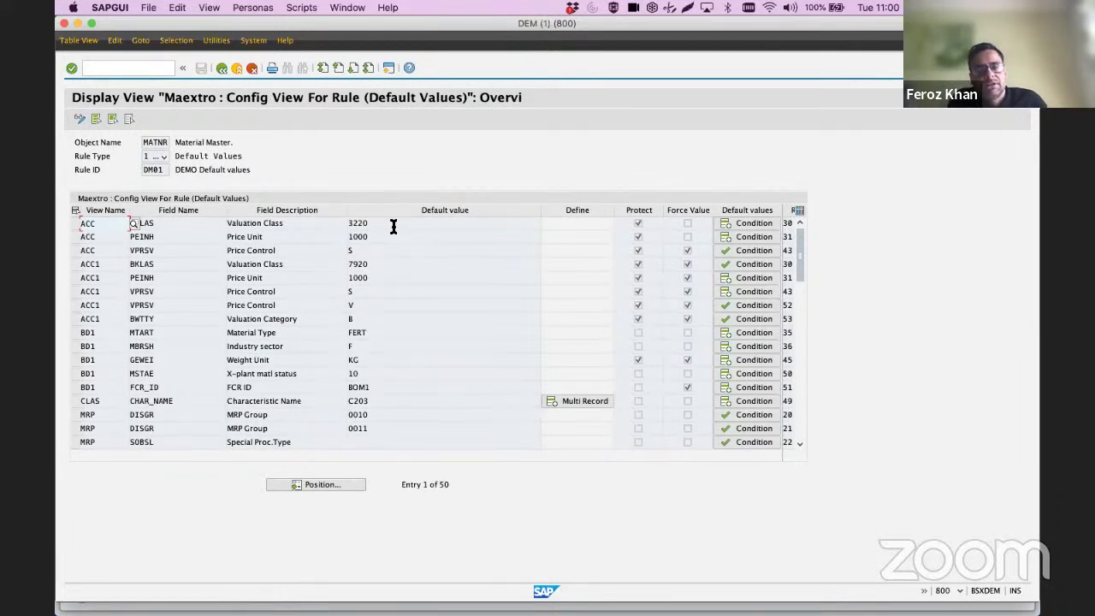
- Examine the condition behind the ACC view's Price Control default value in rule DM01, and return to the rule type list
left_click(409, 257)
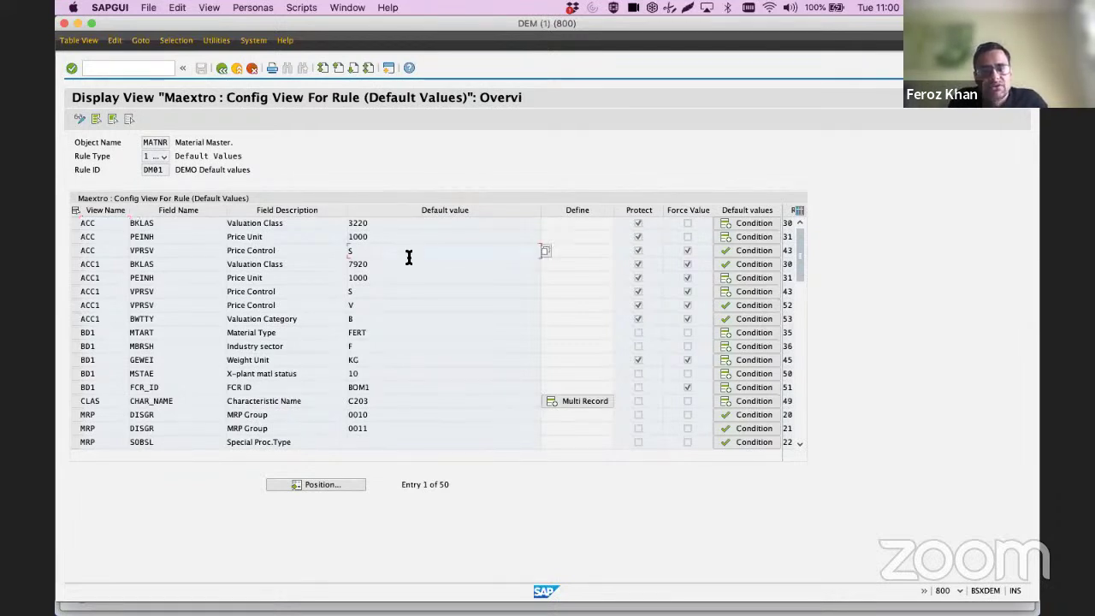
left_click(742, 249)
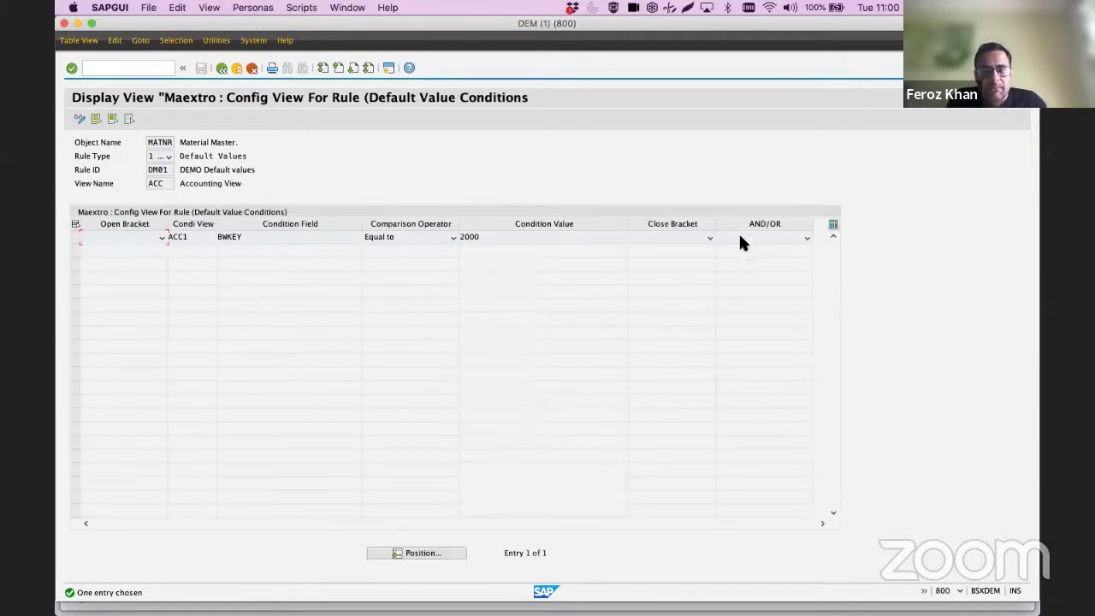
left_click(692, 231)
left_click(692, 231)
left_click(762, 234)
left_click(762, 234)
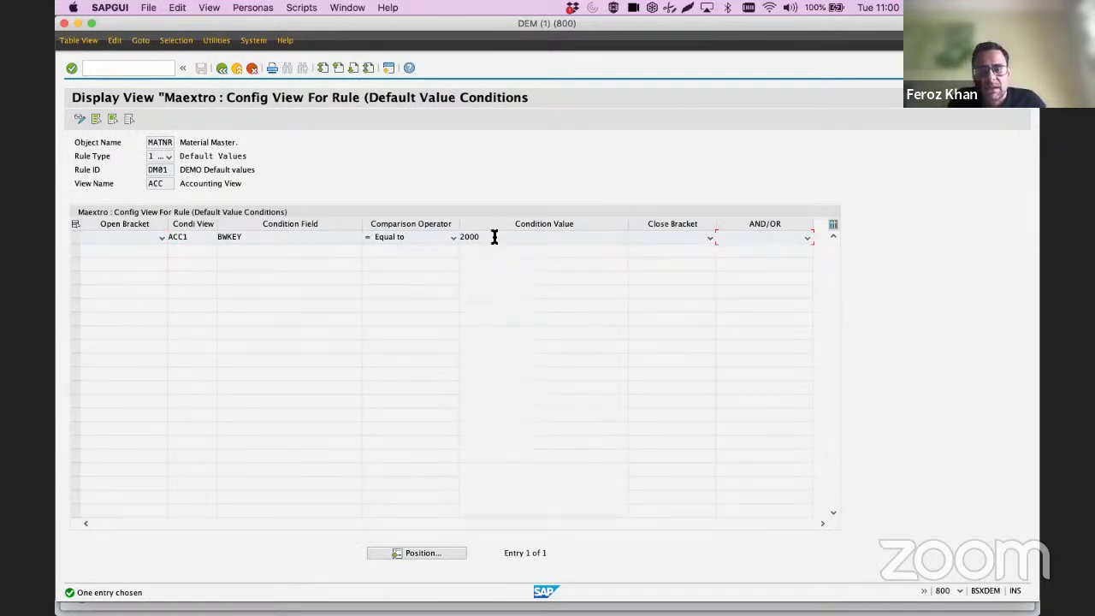
key("F3")
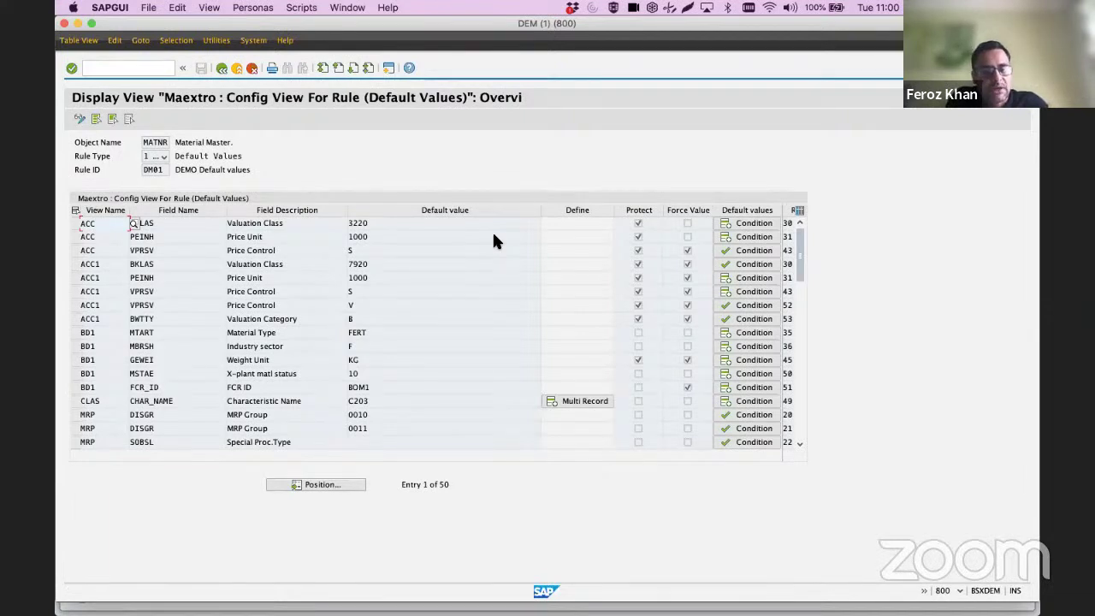
key("F3")
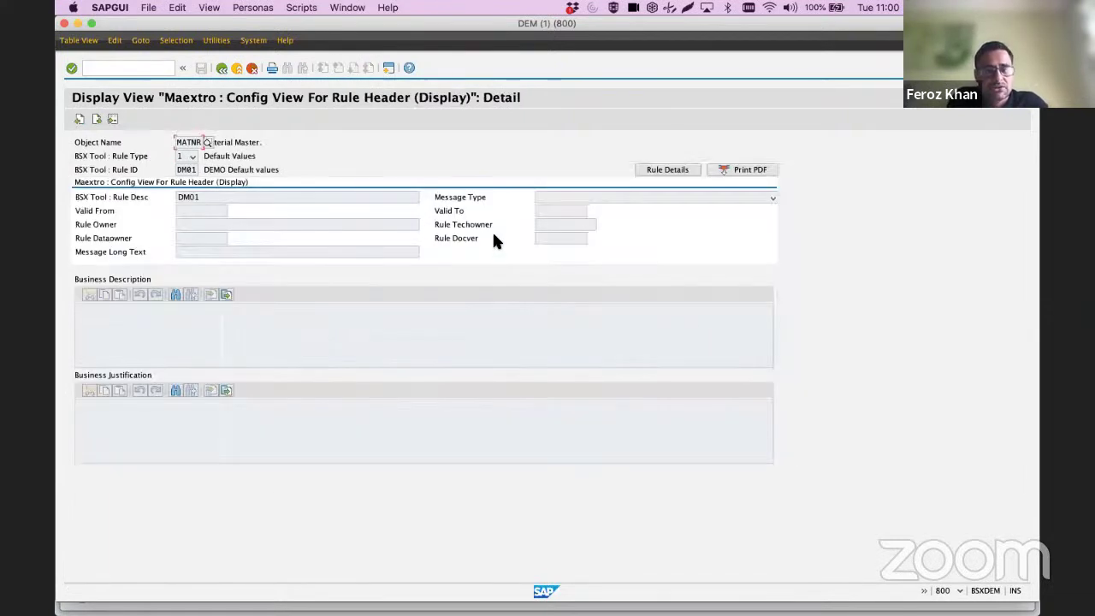
key("F3")
key("F3")
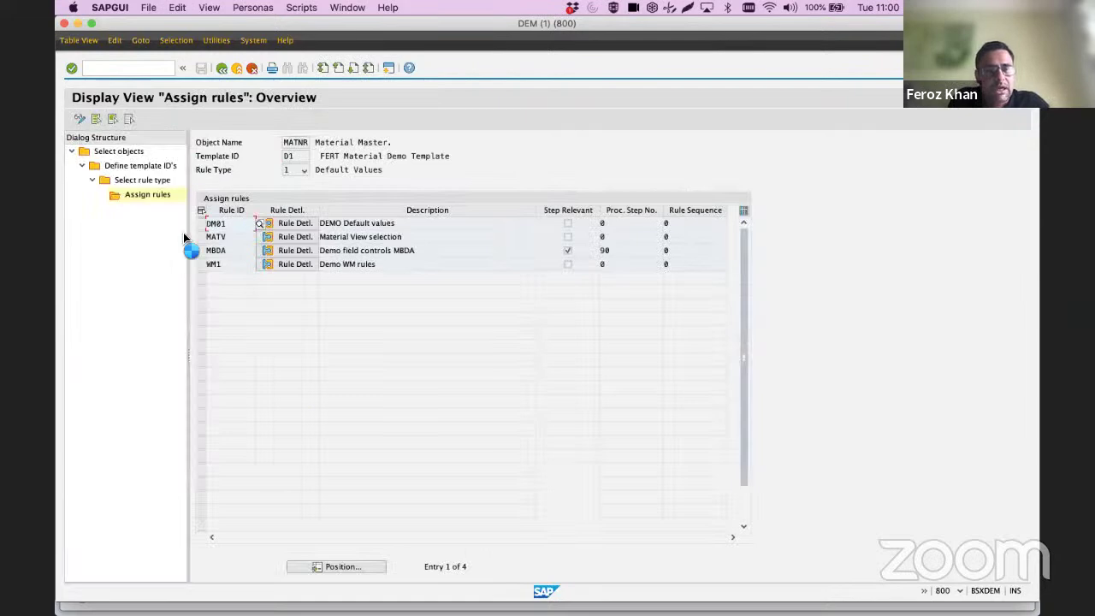
- Open the rules assigned to the Field Controls rule type and display the rule details of F003, Hidden fields for Template
left_click(200, 223)
double_click(158, 195)
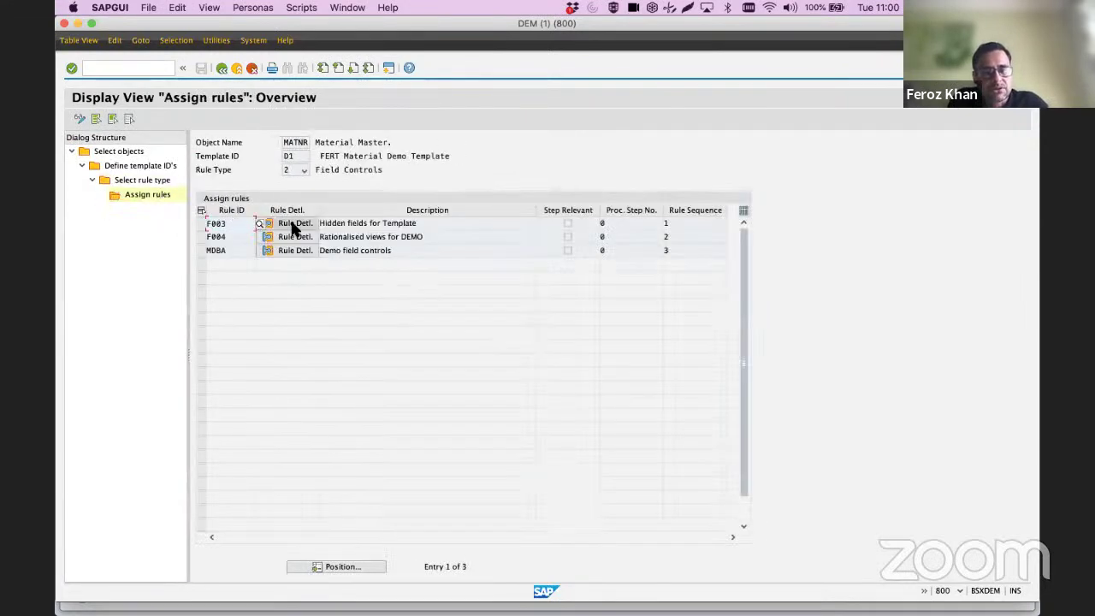
left_click(294, 225)
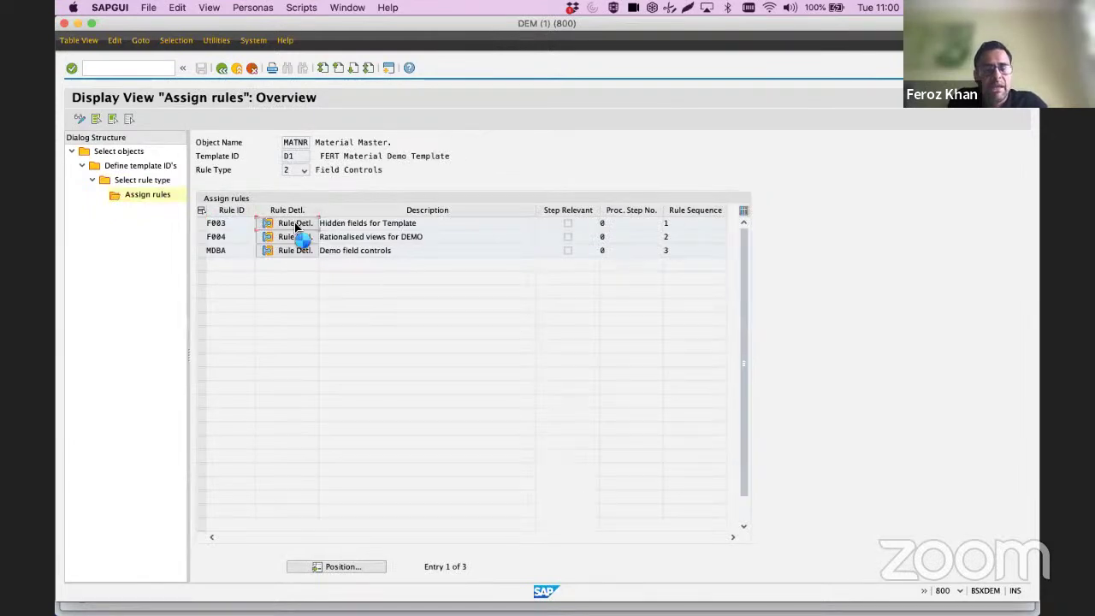
left_click(663, 171)
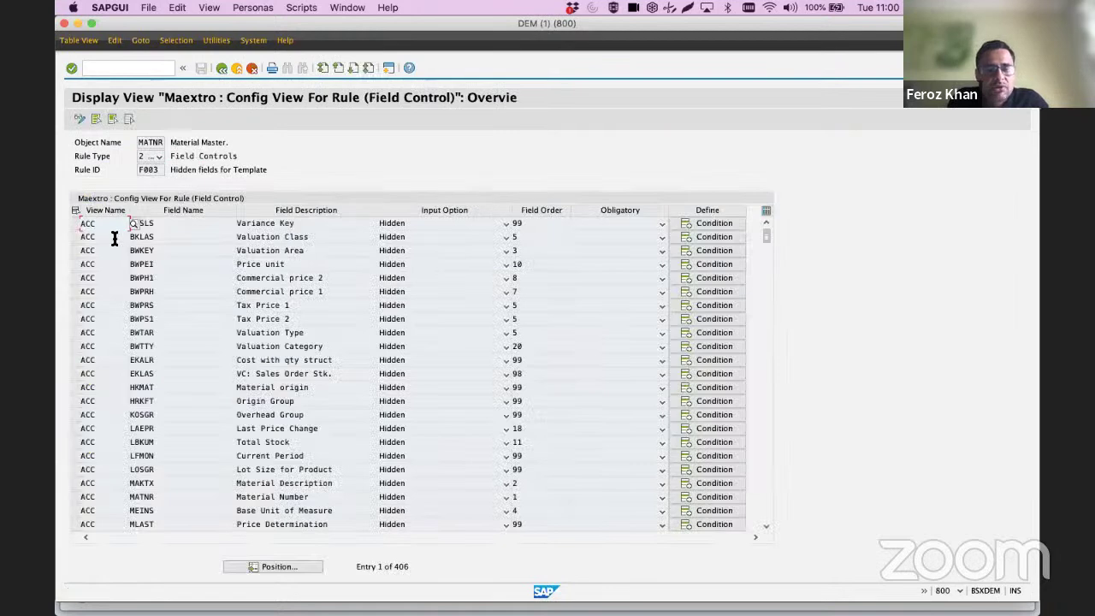
- Examine the Input Option and Obligatory choices of the Variance Key field in rule F003, and return to the rule type list
left_click(429, 222)
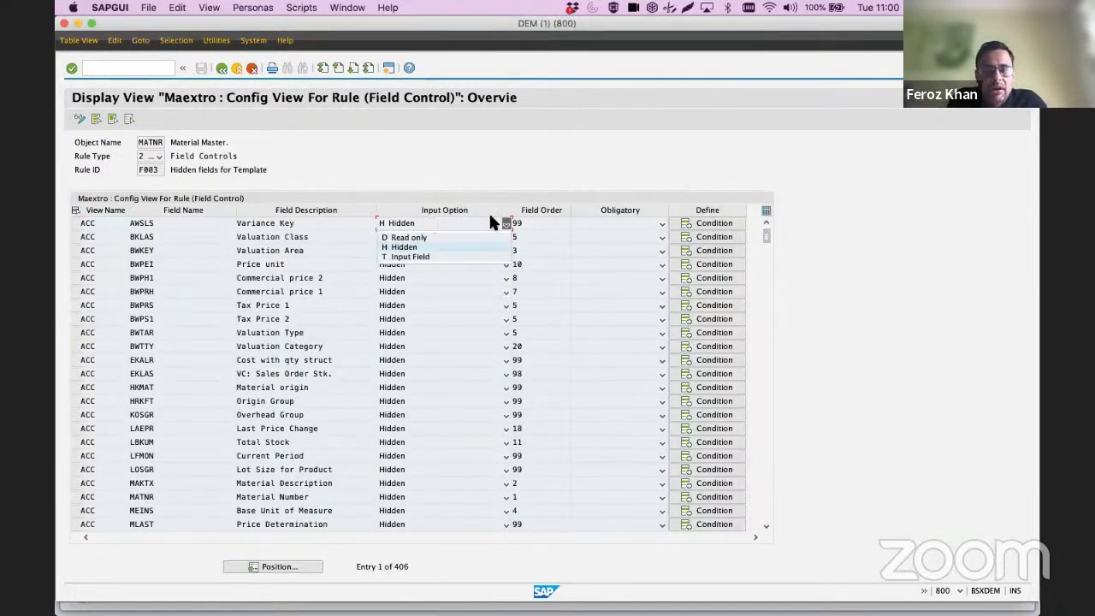
left_click(635, 221)
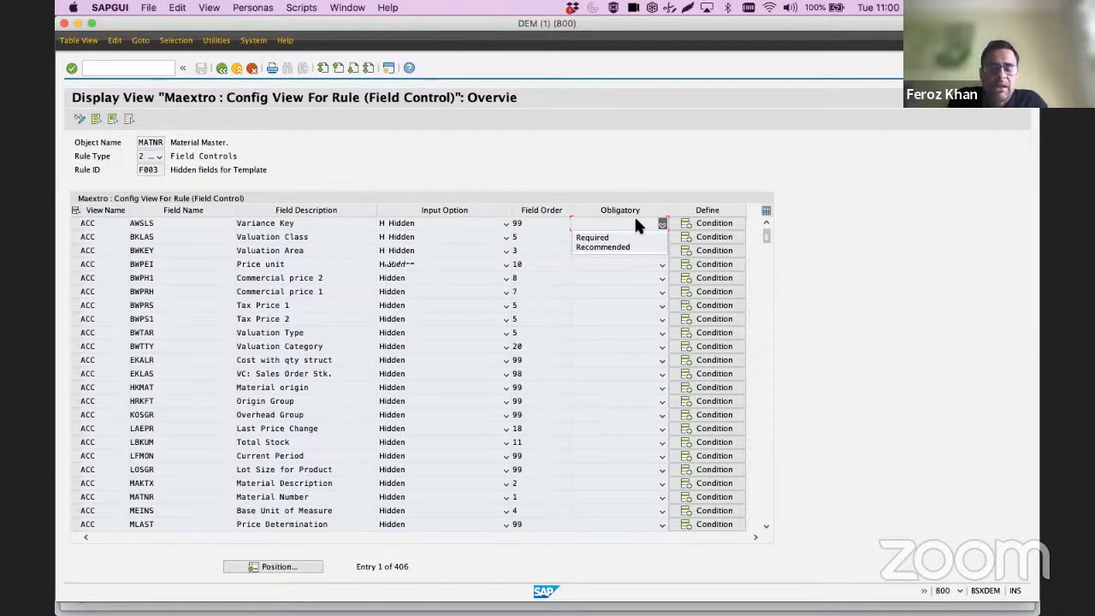
left_click(721, 225)
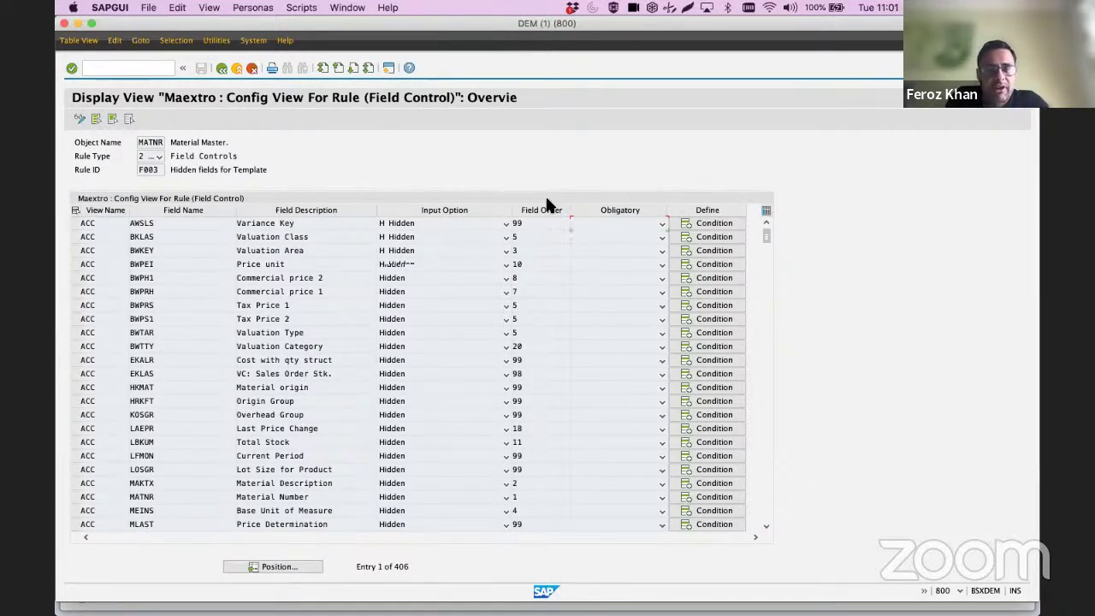
key("F3")
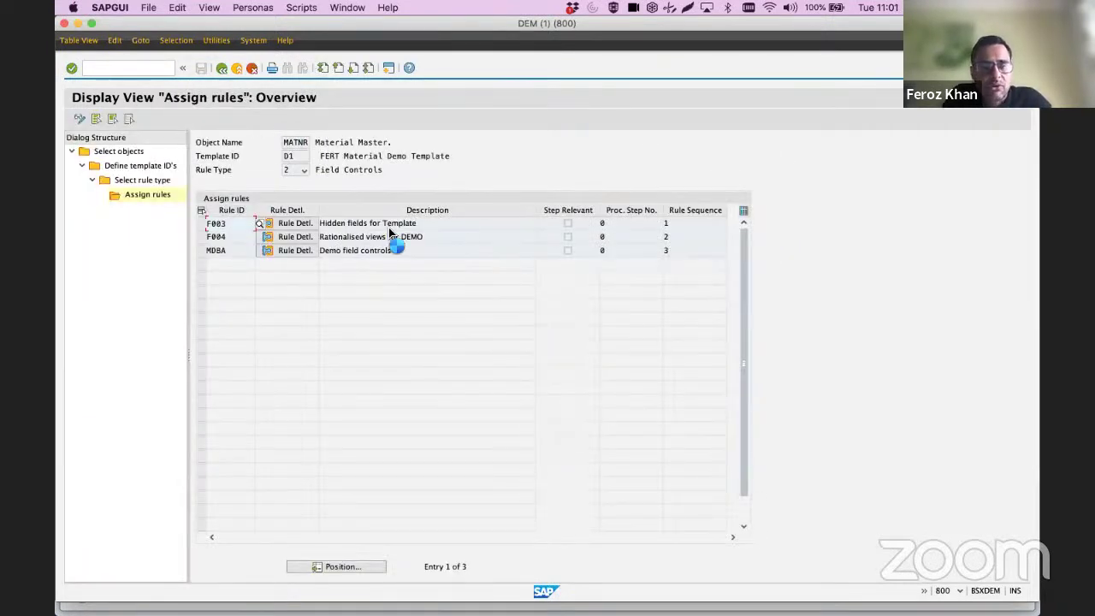
key("F3")
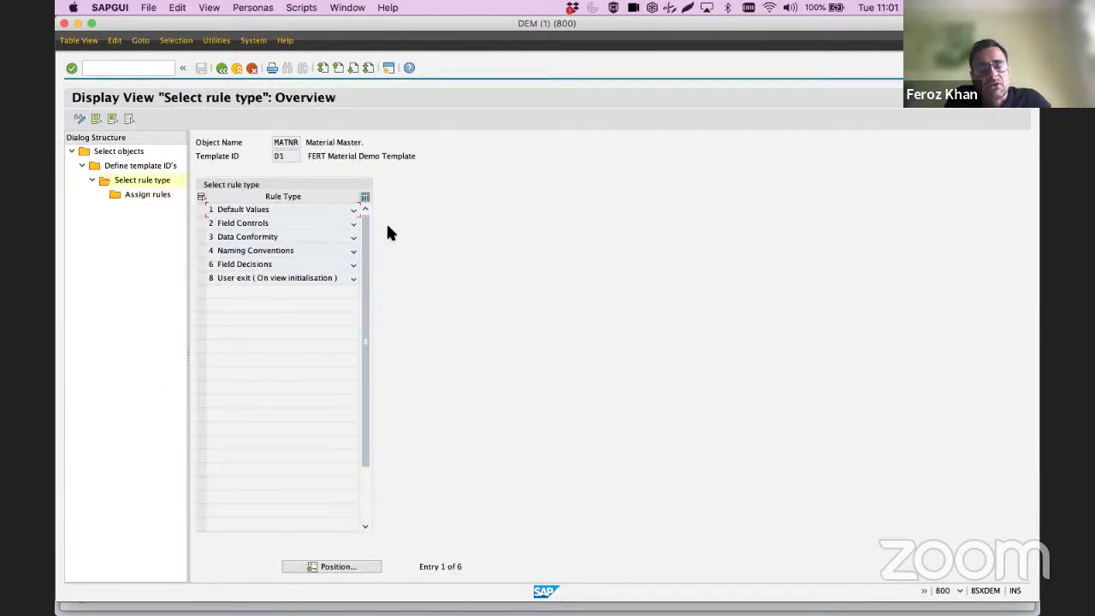
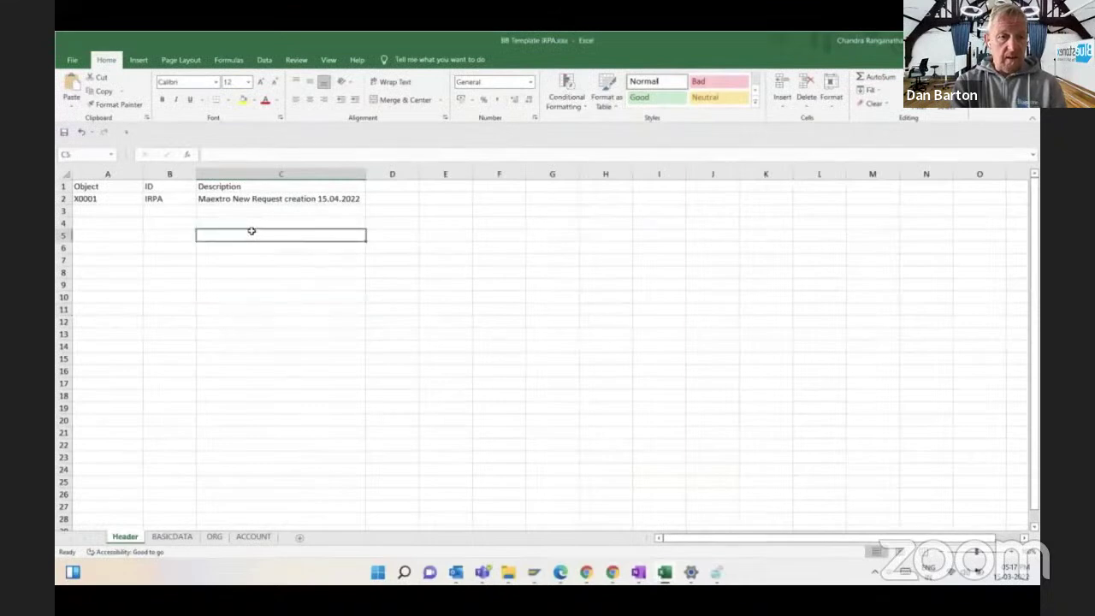
- Review the BASICDATA, ORG and ACCOUNT sheets of the BB Template iRPA workbook
left_click(172, 537)
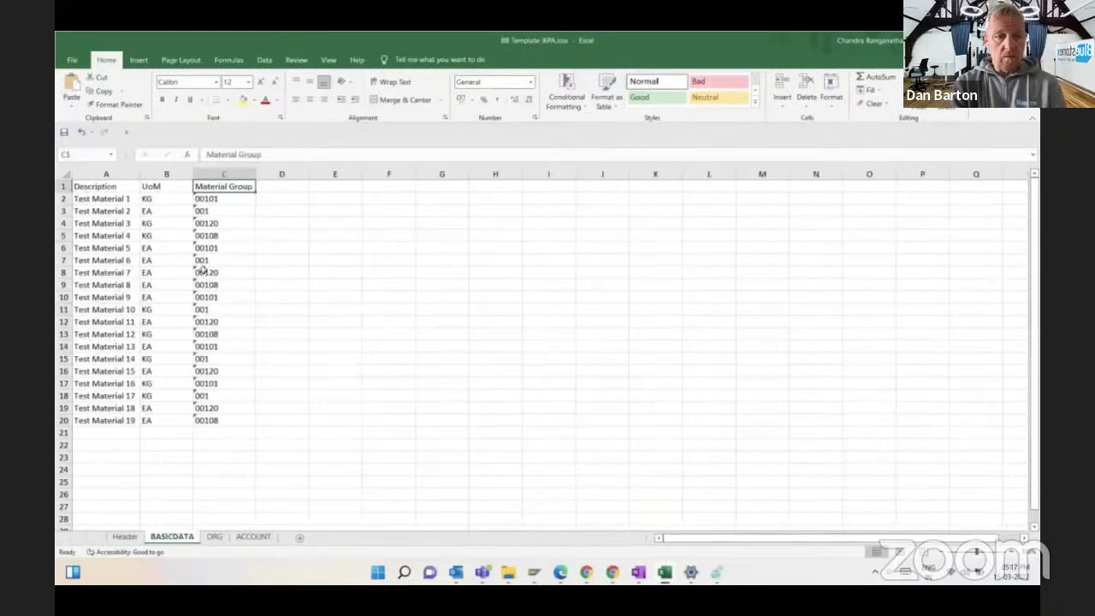
left_click(214, 536)
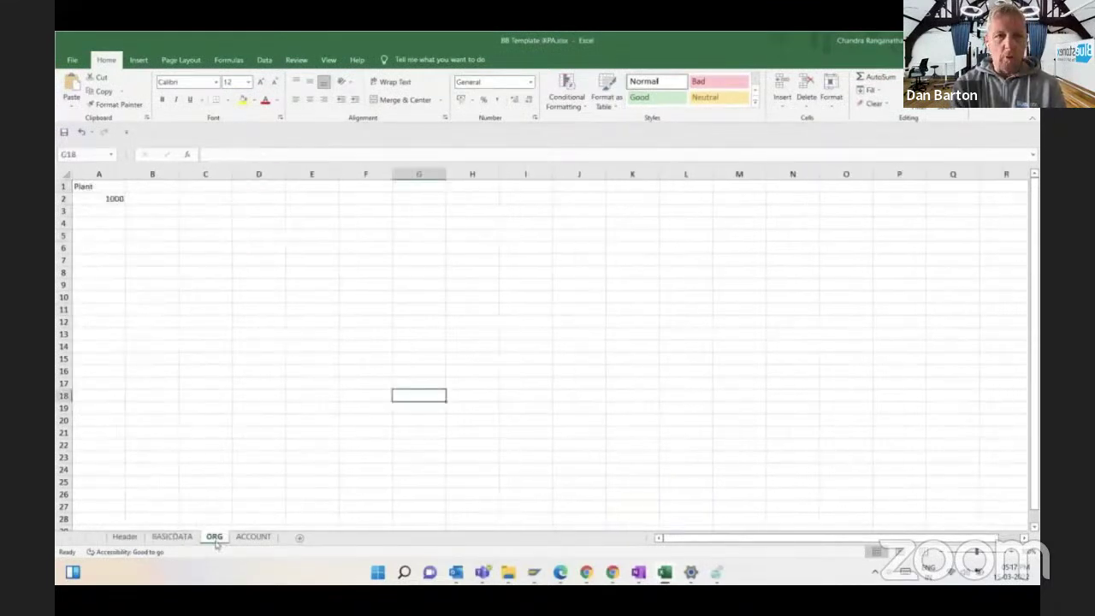
left_click(253, 537)
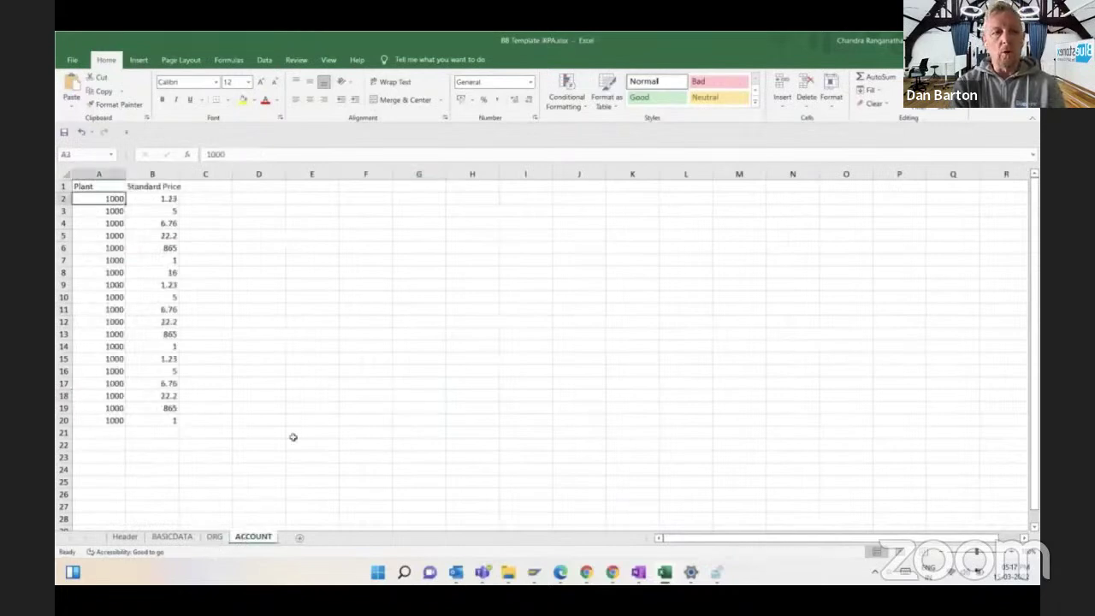
- Switch to the Maextro New Request e-mail in Outlook, attach BB Template iRPA.xlsx and send it to the Helpdesk
key("alt+Tab")
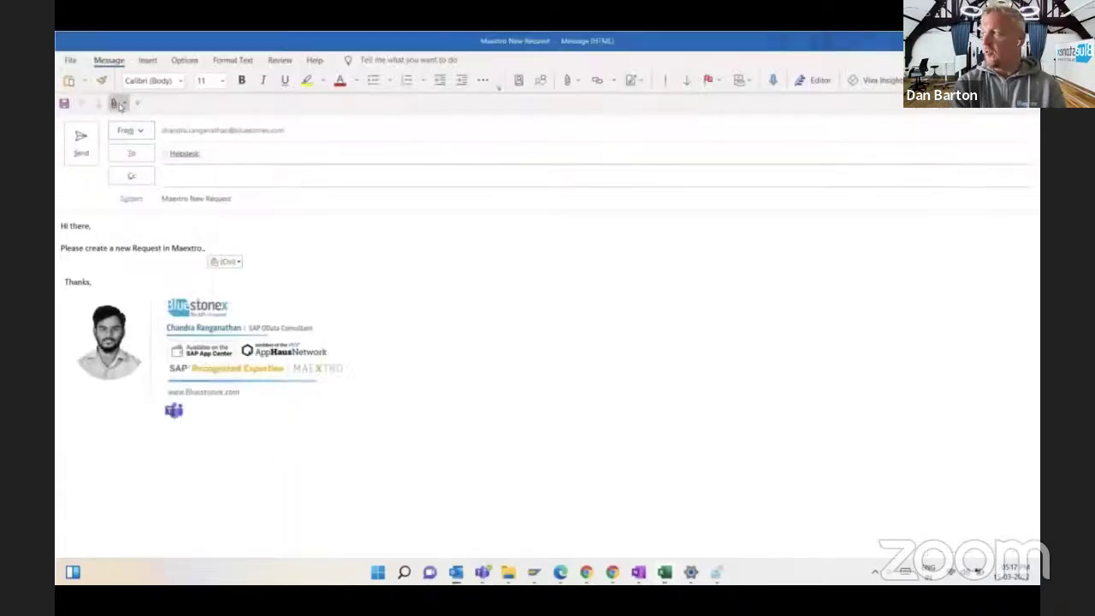
left_click(120, 104)
left_click(144, 142)
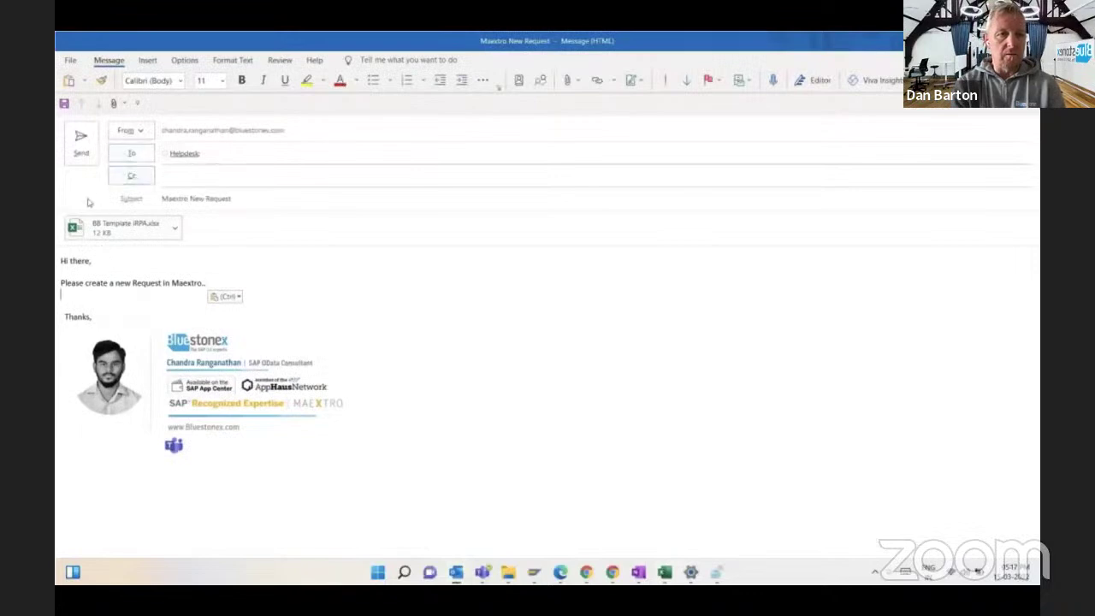
left_click(73, 148)
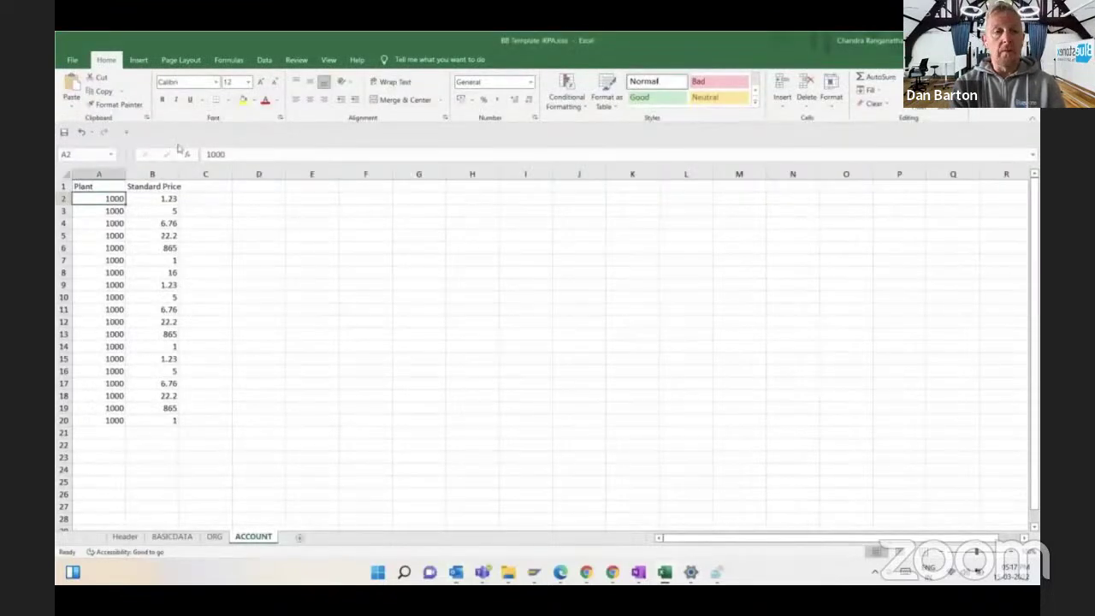
- Bring up the Outlook mailbox and open the Helpdesk's reply to the Maextro New Request e-mail
mouse_move(456, 572)
left_click(492, 514)
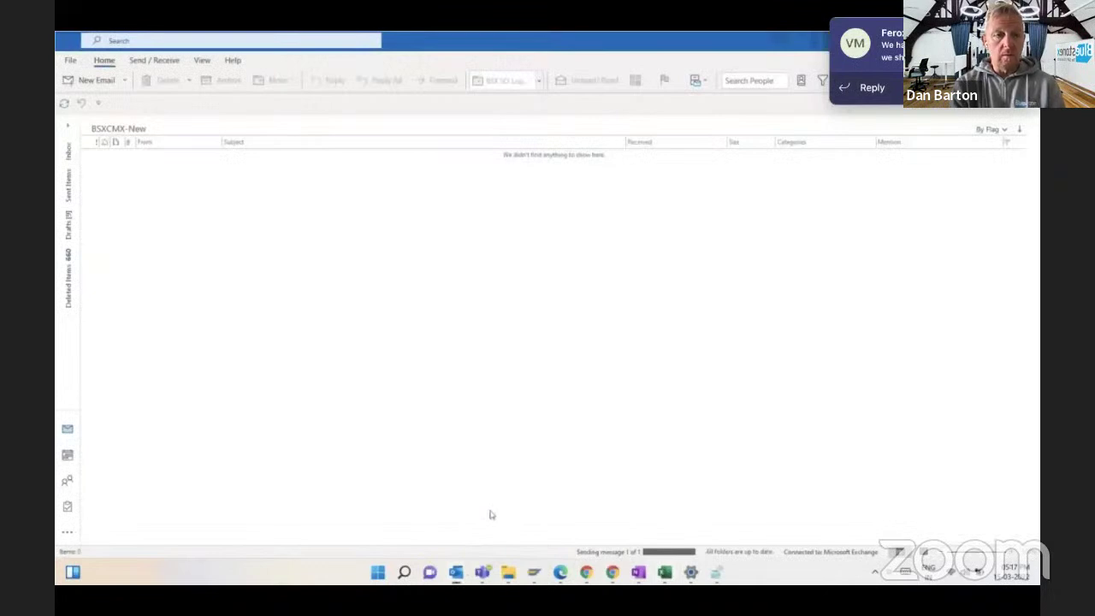
double_click(231, 178)
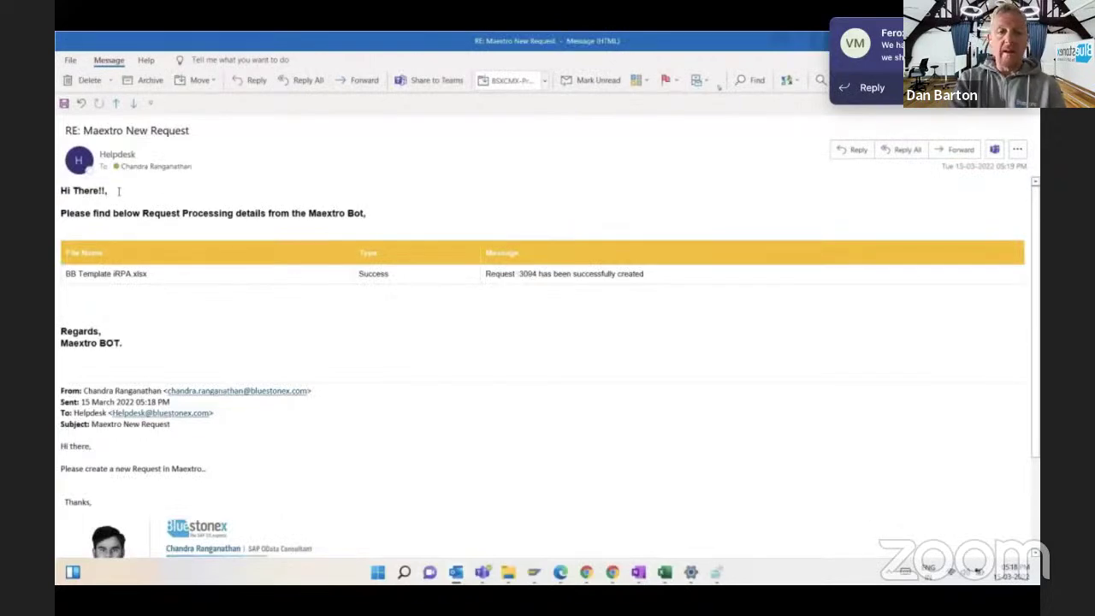
- Switch to the Maextro main menu in SAP and open the Approve iRPA & Run BAPI task from My Task List
key("alt+Tab")
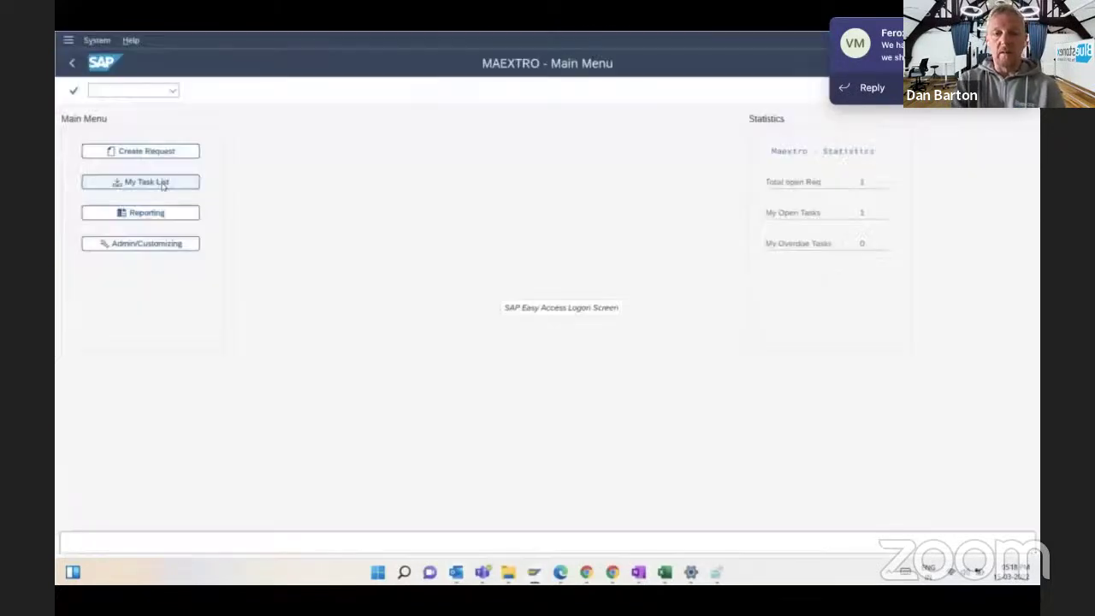
left_click(163, 187)
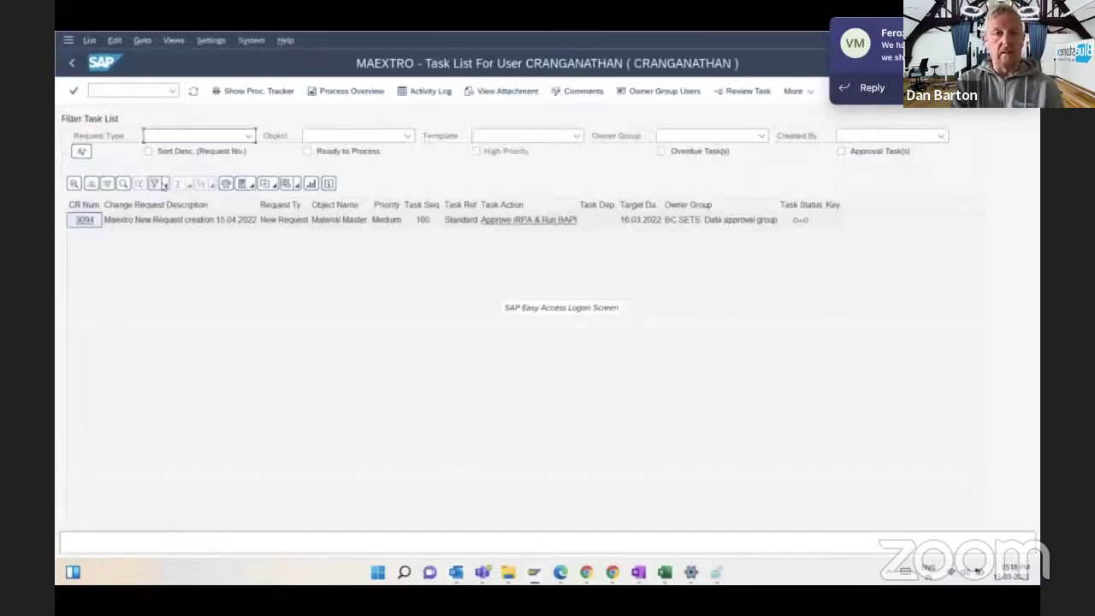
left_click(503, 223)
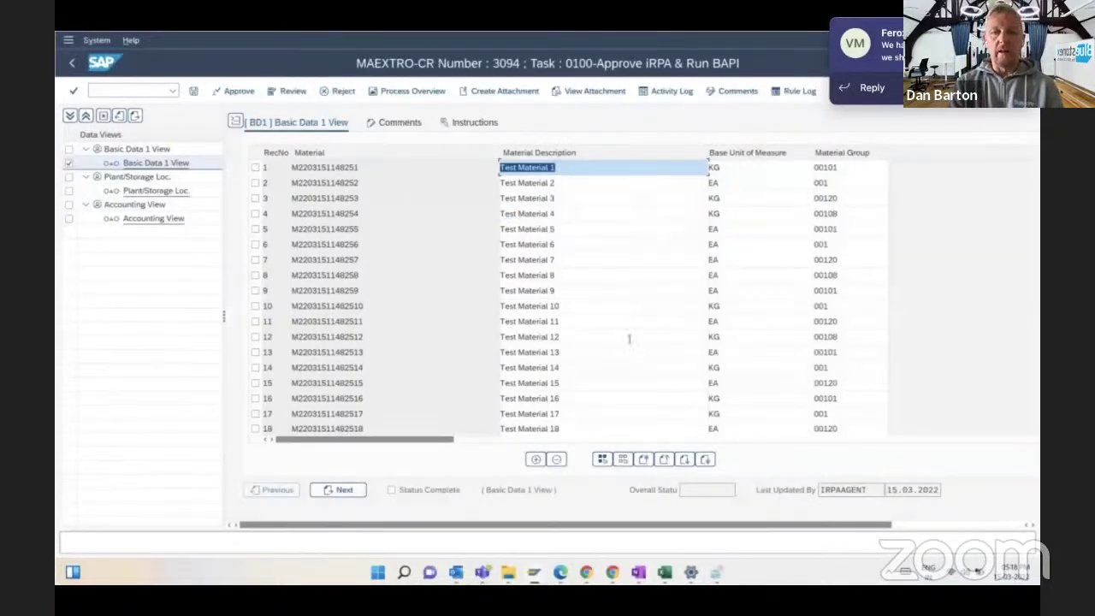
- Set the Basic Data 1, Plant/Storage Loc. and Accounting views to Status Complete, and approve the task with the SAP data update
left_click(316, 491)
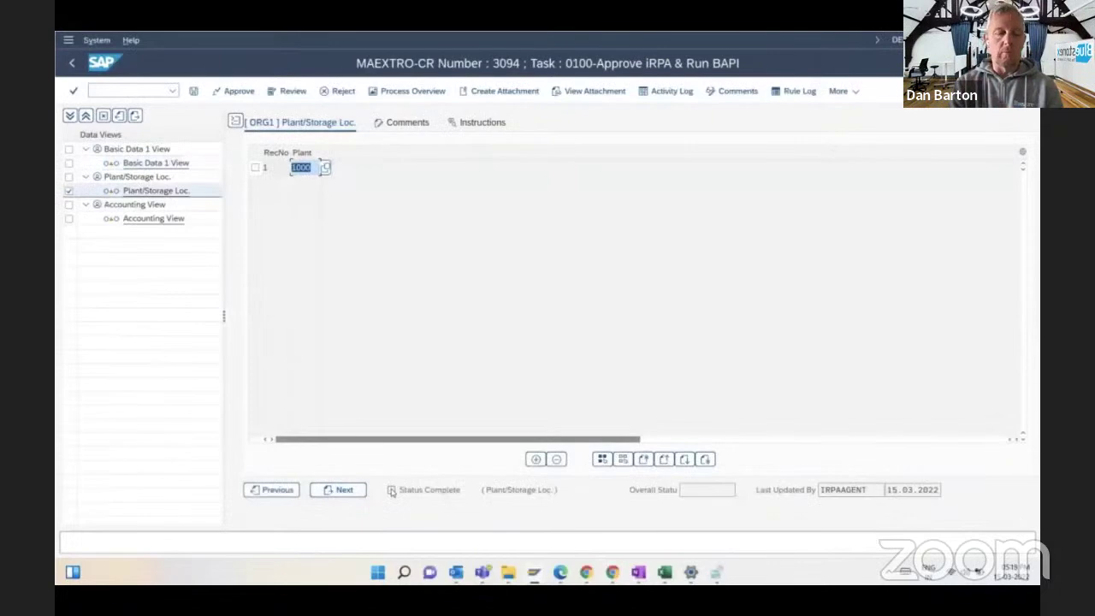
left_click(391, 490)
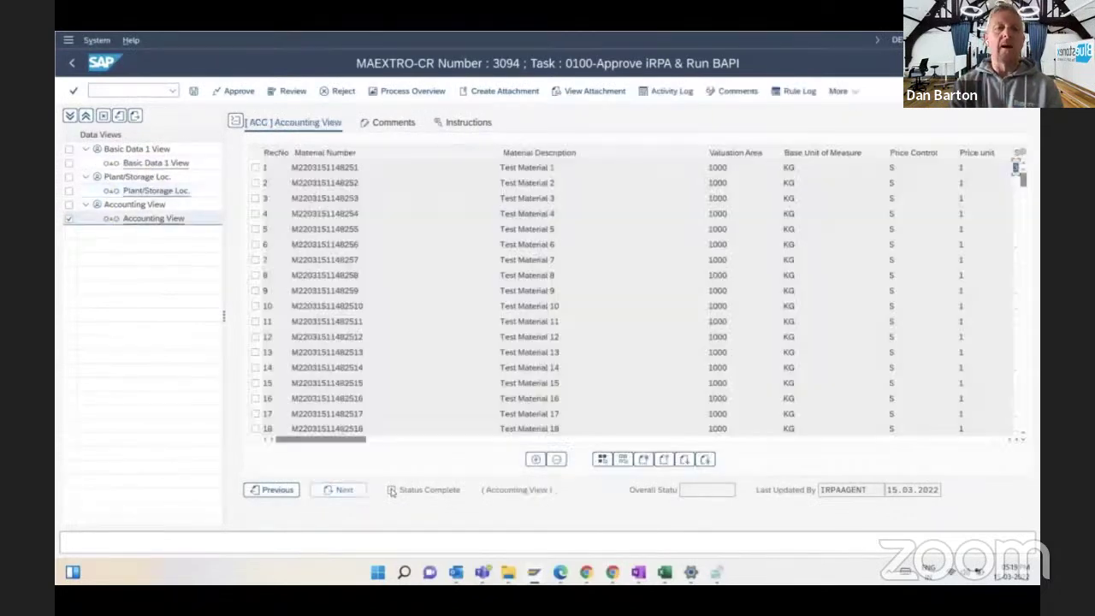
left_click_drag(351, 440, 620, 442)
left_click(391, 491)
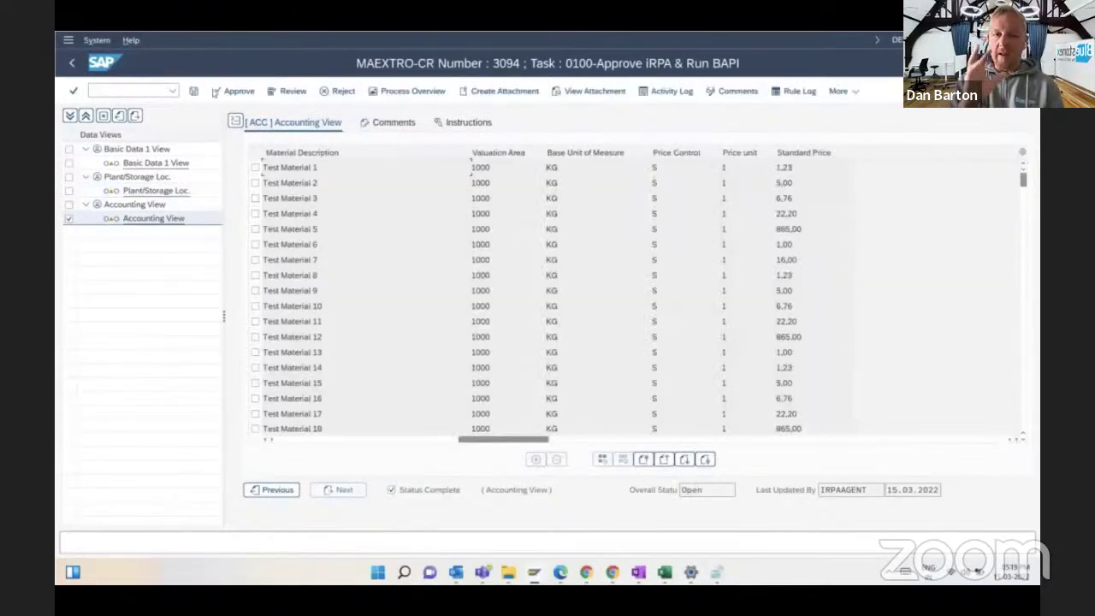
left_click(231, 92)
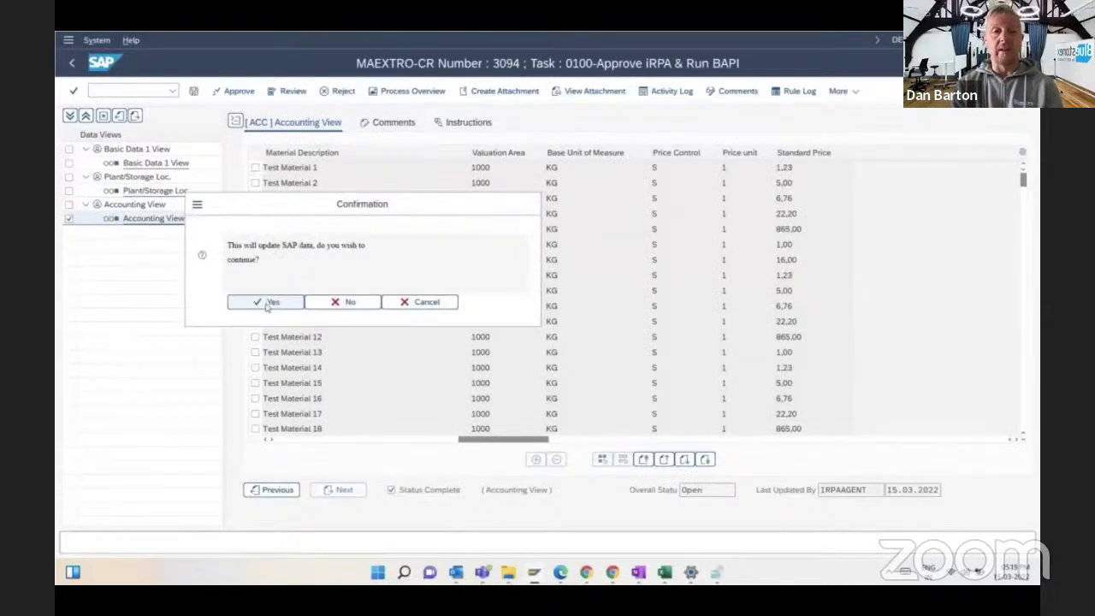
left_click(267, 306)
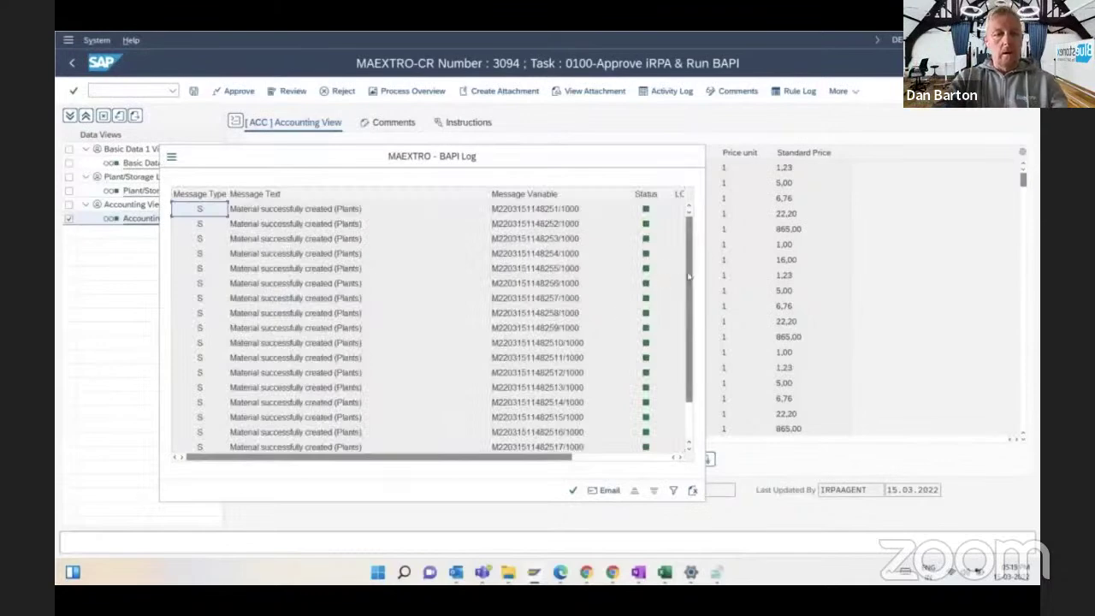
- Review the remaining material creation messages further down the BAPI log
left_click_drag(689, 275, 683, 393)
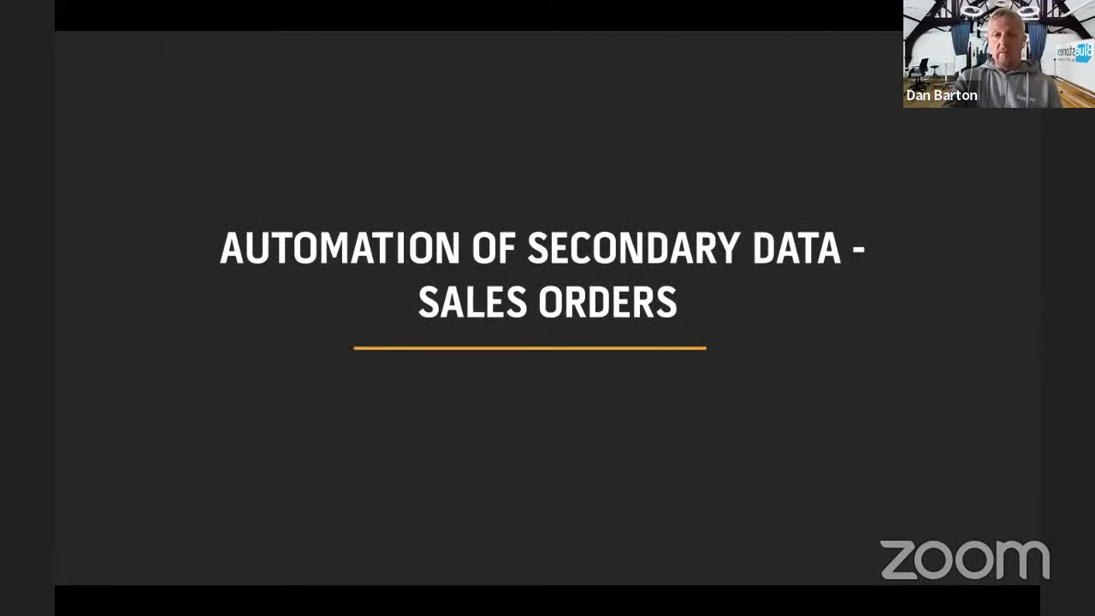
key("Right")
key("alt+Tab")
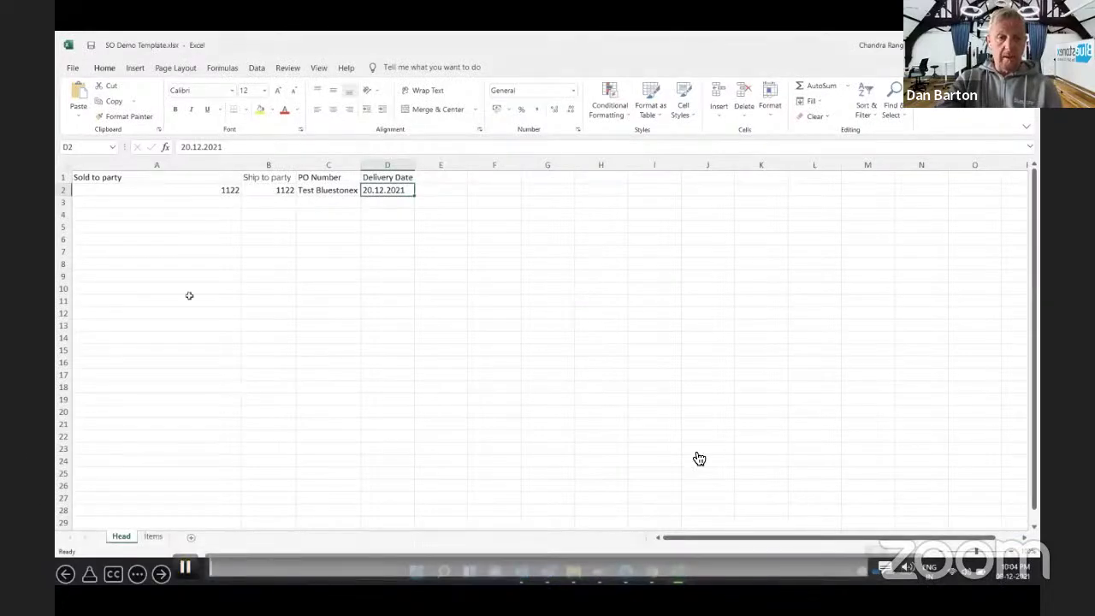
- View the Items sheet of SO Demo Template.xlsx with its material, quantity and plant rows
left_click(153, 536)
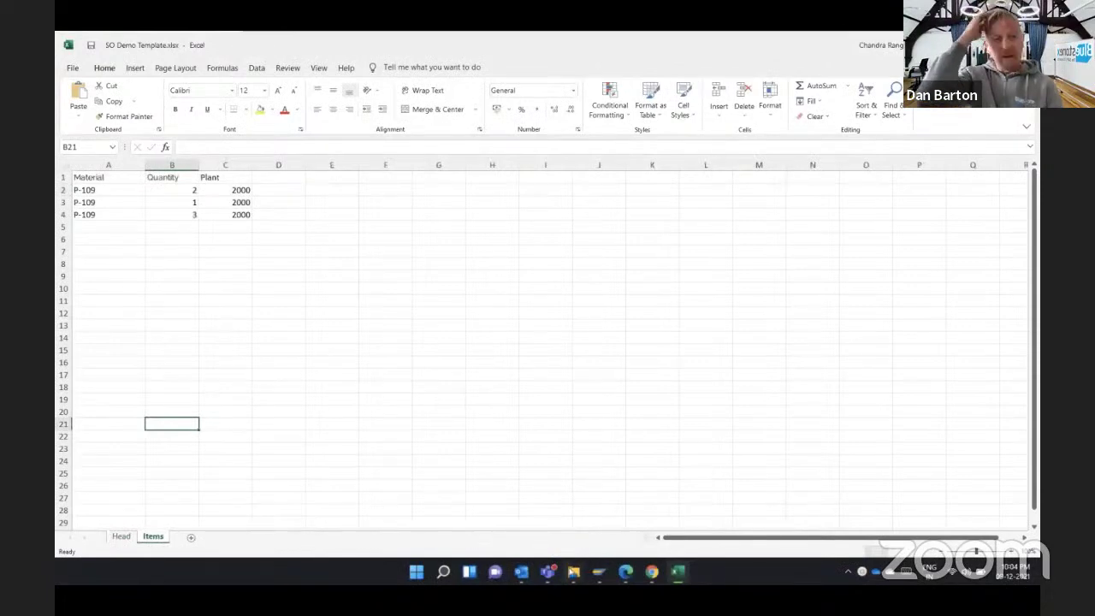
left_click(573, 572)
left_click_drag(197, 158, 238, 224)
- Switch to the blank Outlook message and address it to the recipient from the recent people suggestions
key("super+Tab")
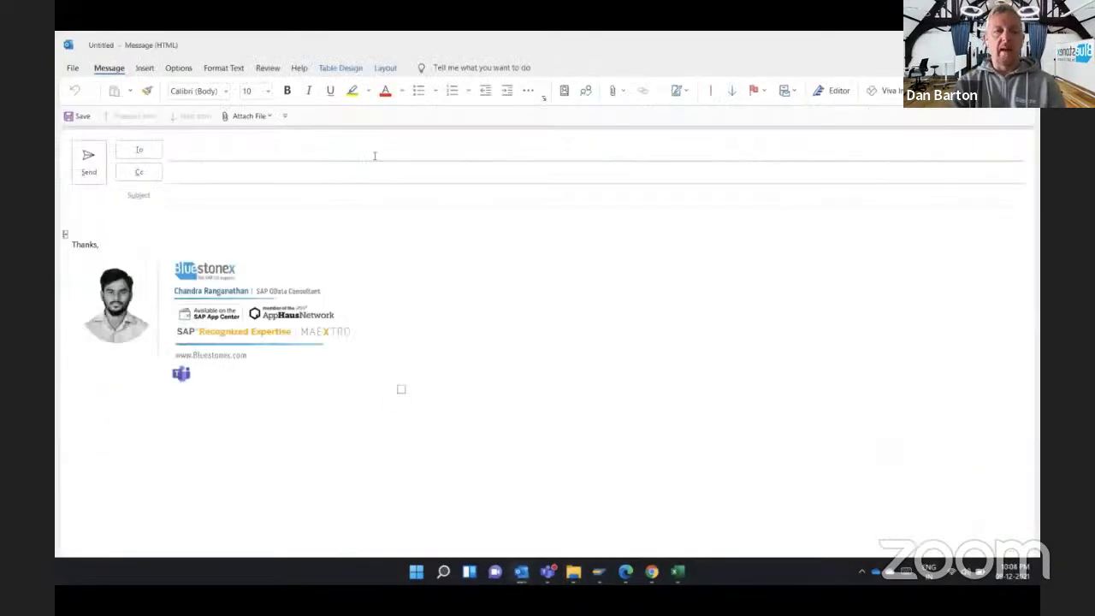
left_click(375, 156)
type("ch")
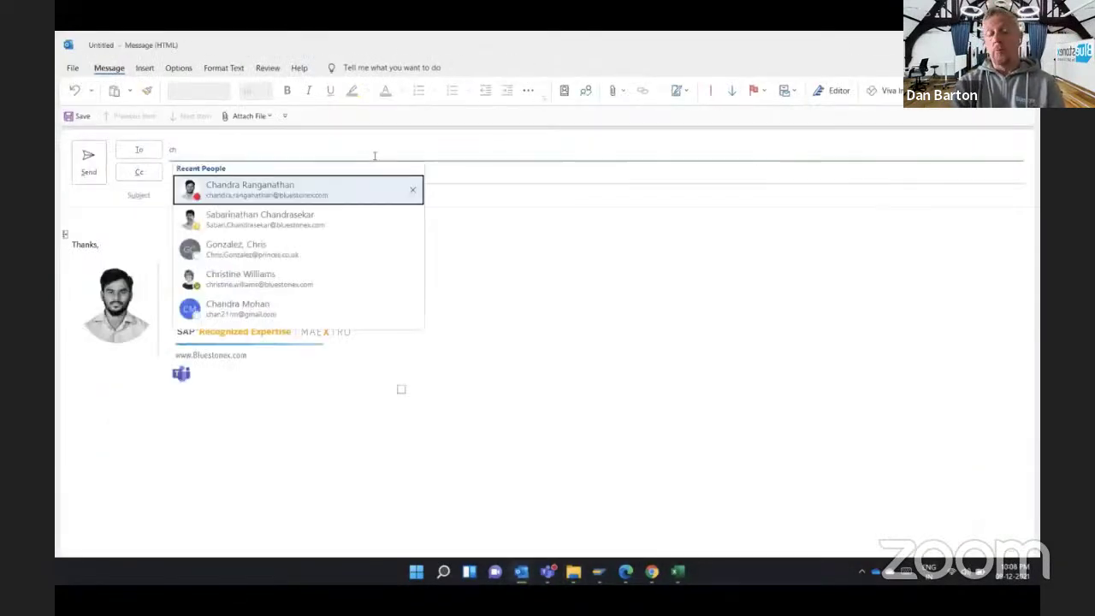
key("Return")
key("Tab")
key("Tab")
- Set the subject to Eurocell Salesorder Create and write the body "Hi there !!!! Please create a salesorder from the attached excel file."
type("Eu")
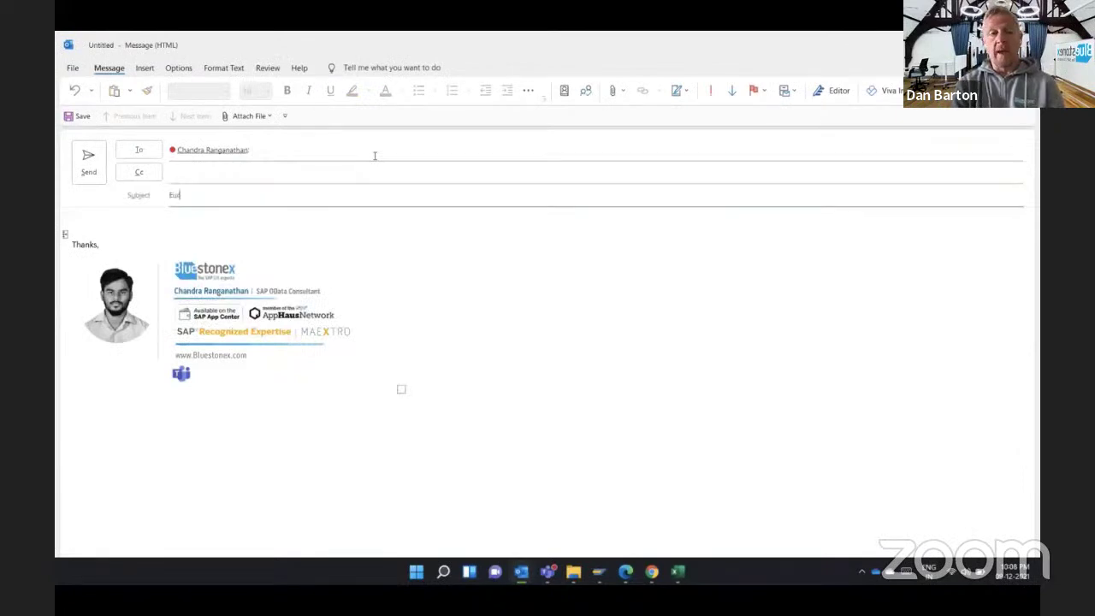
type("rocell Sale")
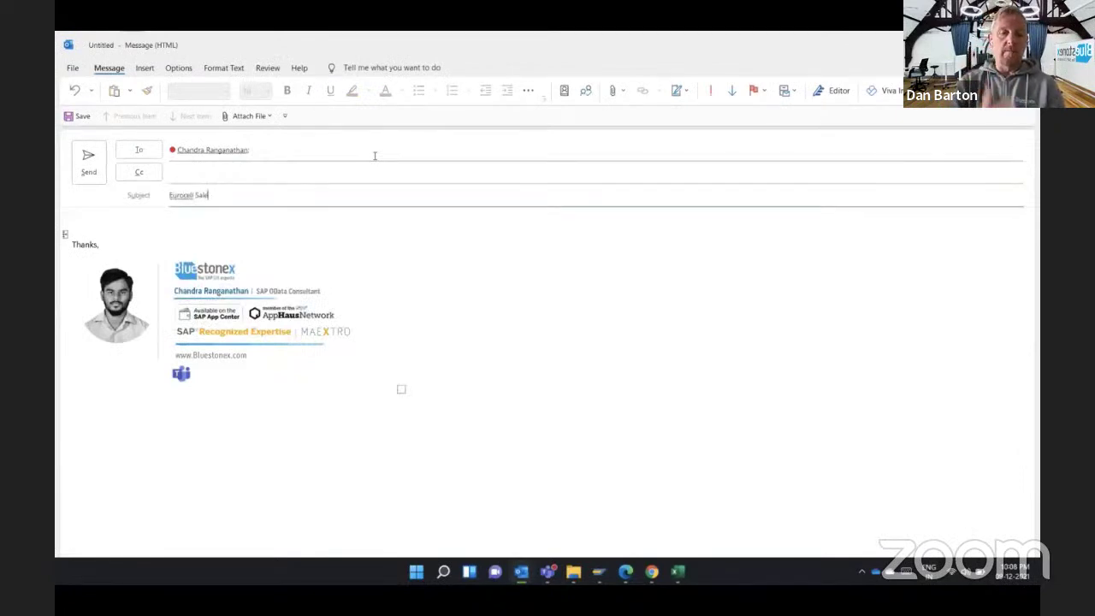
type("sorder Cr")
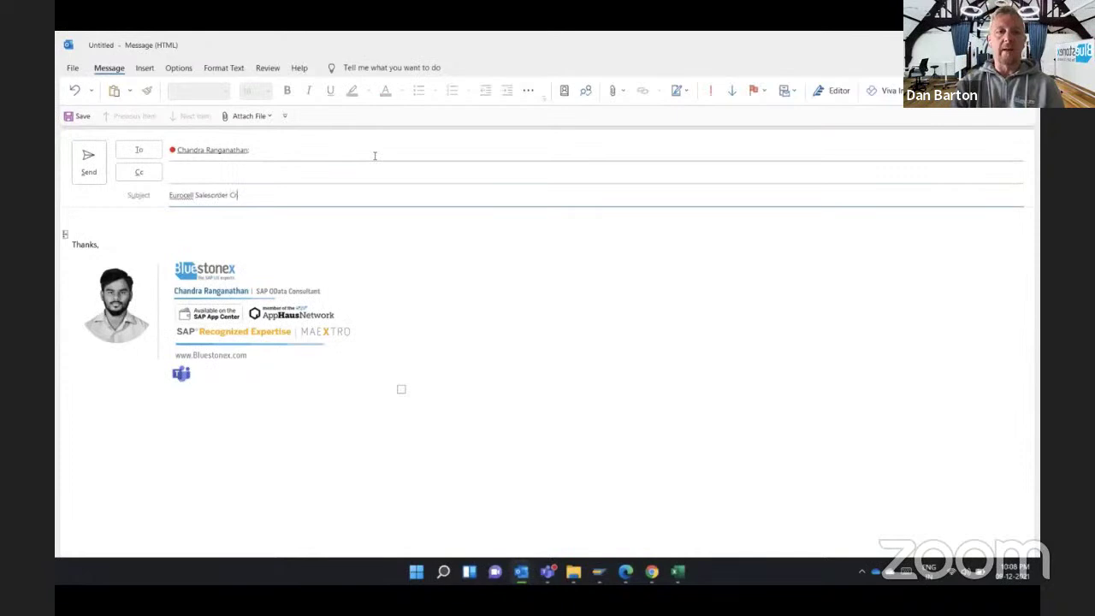
type("eatie")
key("Tab")
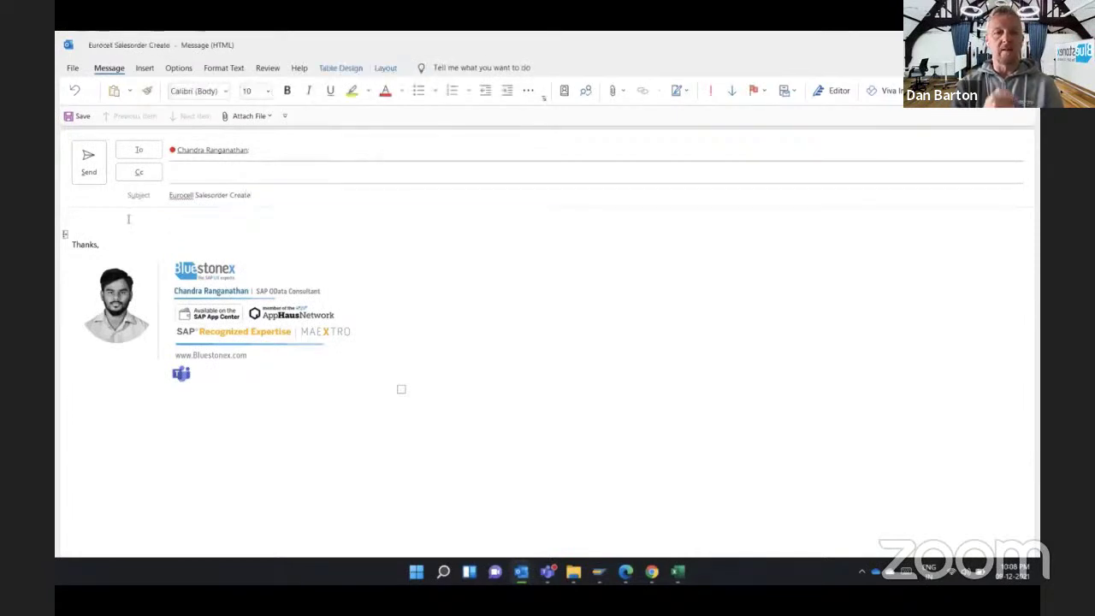
left_click(106, 211)
type("Hi there !!!!  Please create a salesorder from the attached excel file.")
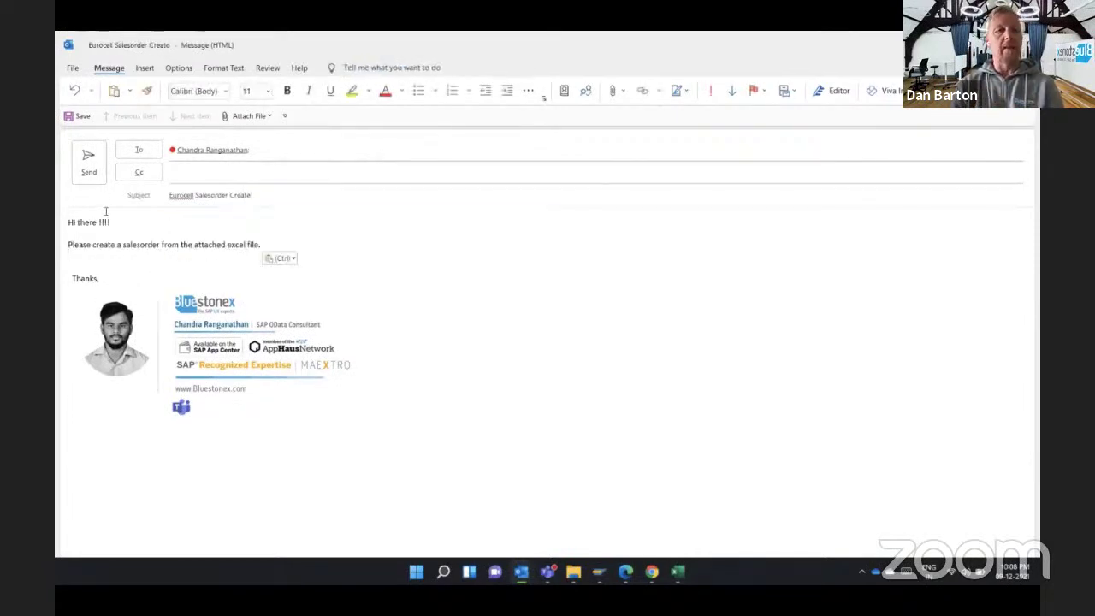
- Switch to SO Demo Template.xlsx in Excel, set the Head sheet's Delivery Date to 22.12.2021, and save and close the workbook
left_click(574, 575)
left_click(678, 573)
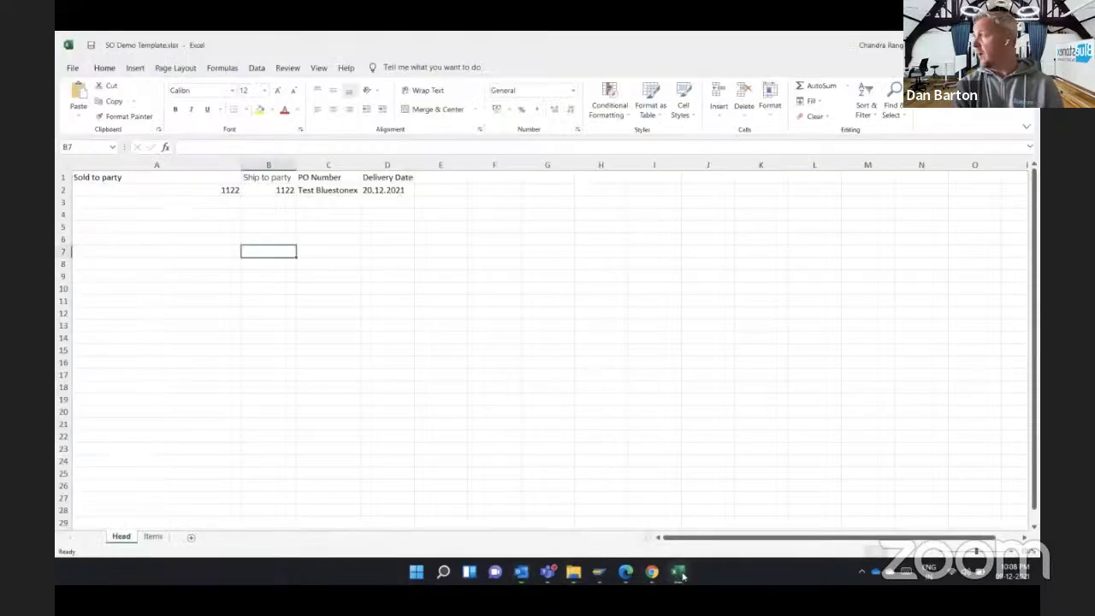
left_click(379, 190)
left_click(190, 147)
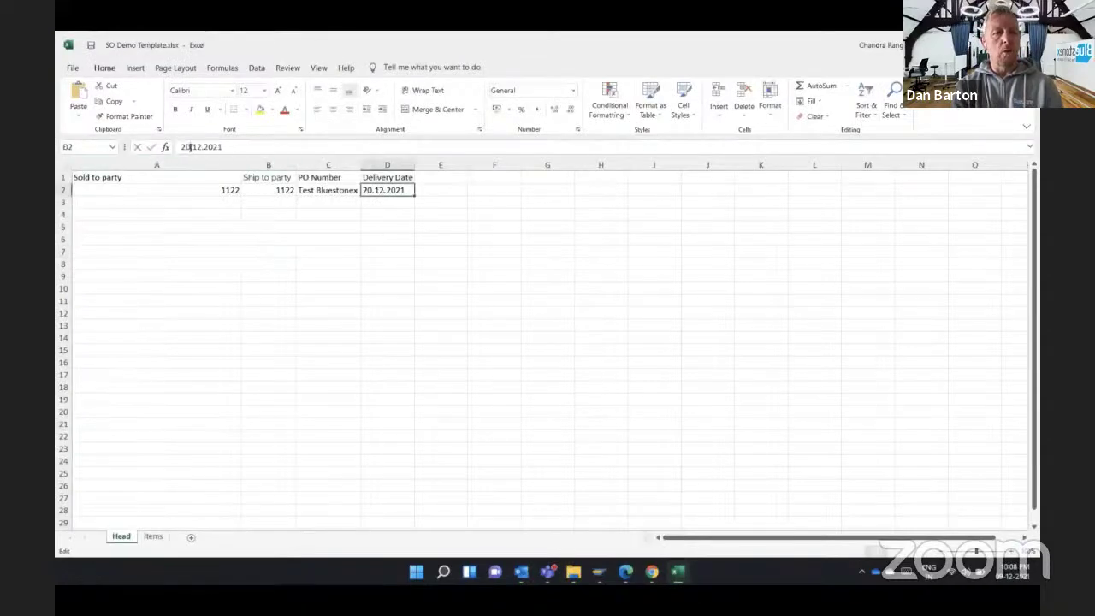
key("BackSpace")
type("2")
key("Return")
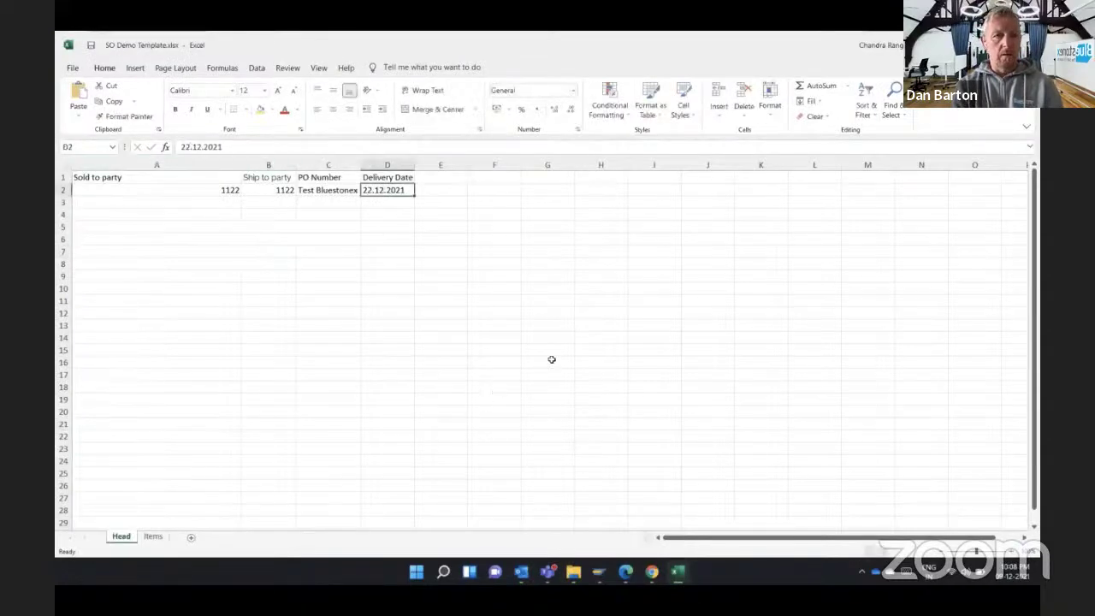
key("ctrl+s")
key("alt+F4")
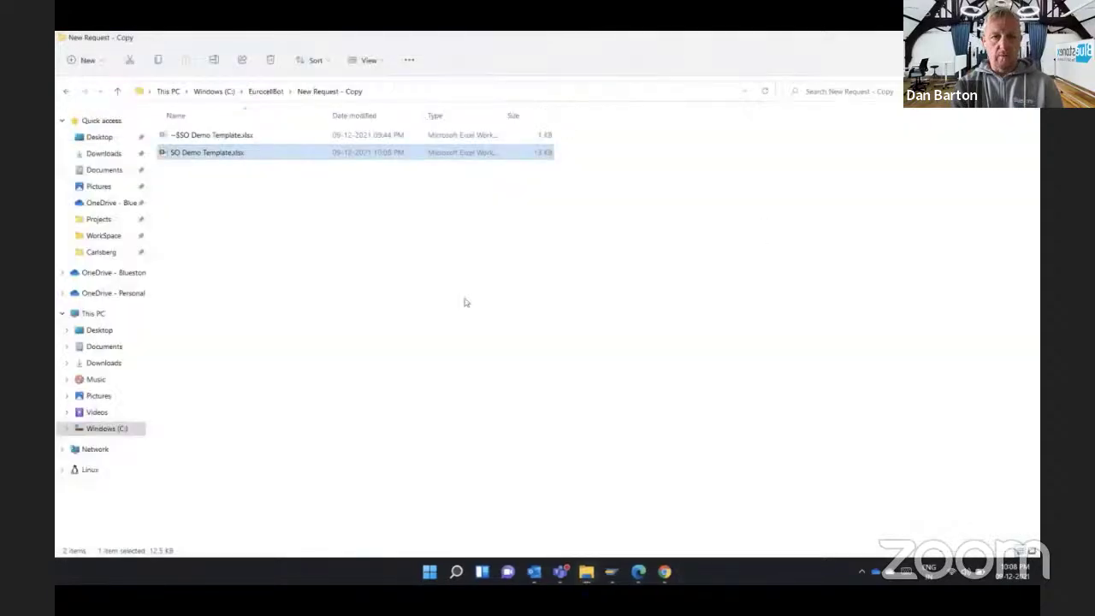
- Return to the Eurocell Salesorder Create e-mail in Outlook, attach SO Demo Template.xlsx from the New Request - Copy folder and send it
key("alt+Tab")
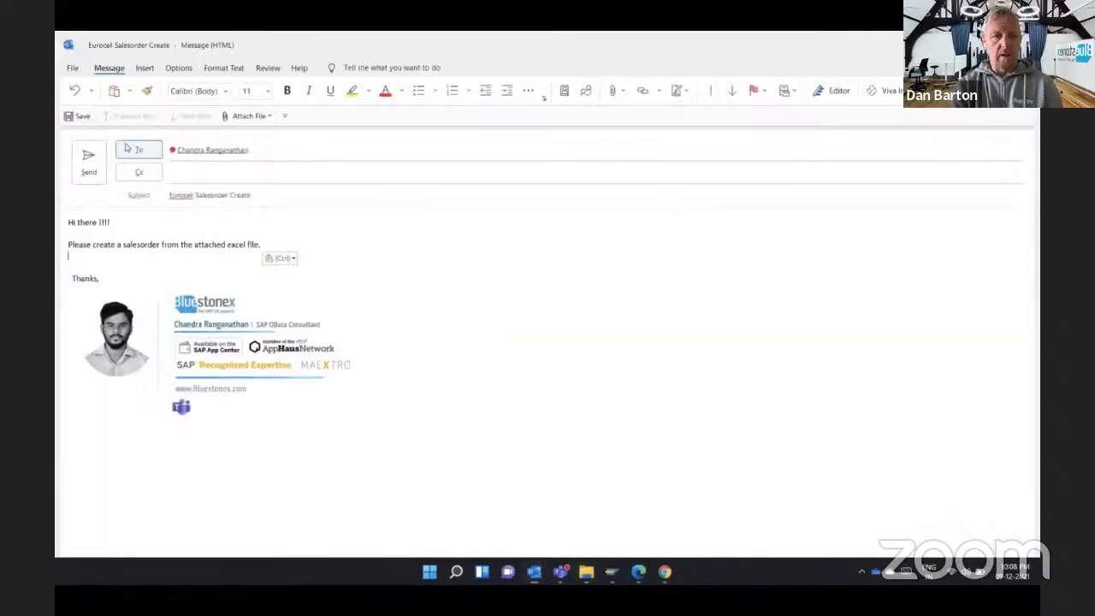
left_click(269, 116)
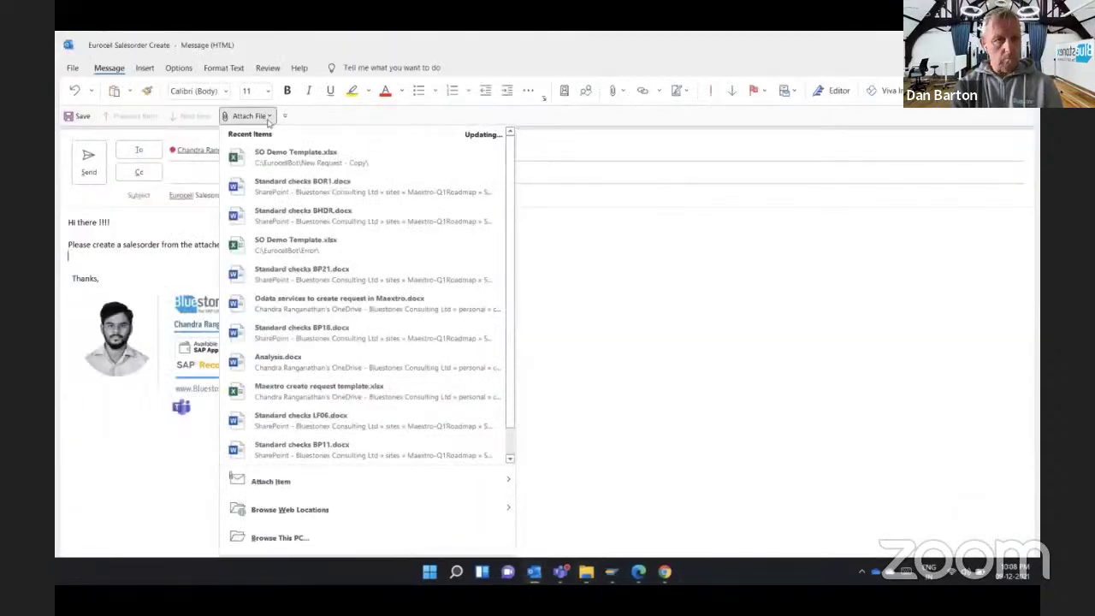
left_click(274, 155)
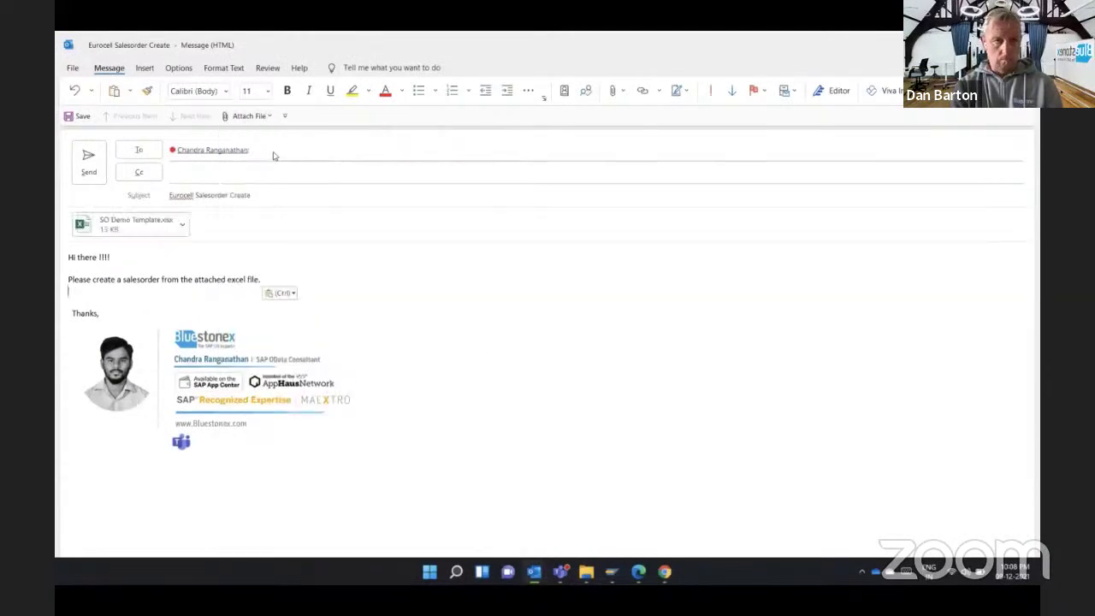
left_click(90, 169)
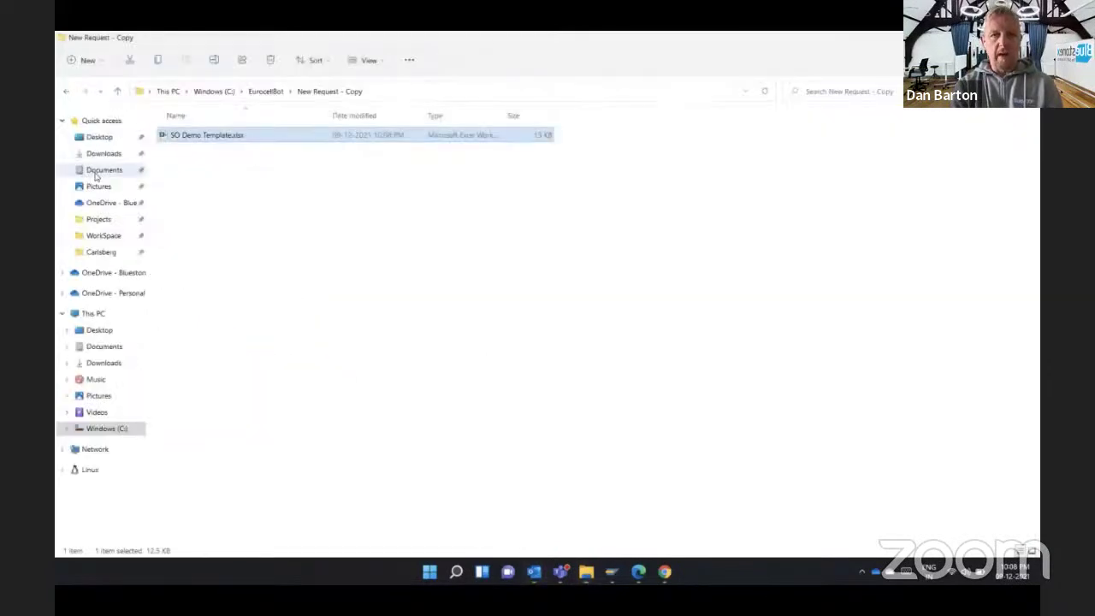
- Open the bot's reply to Eurocell Salesorder Create in the Outlook Eurocell SO folder and read its processing details
left_click(539, 577)
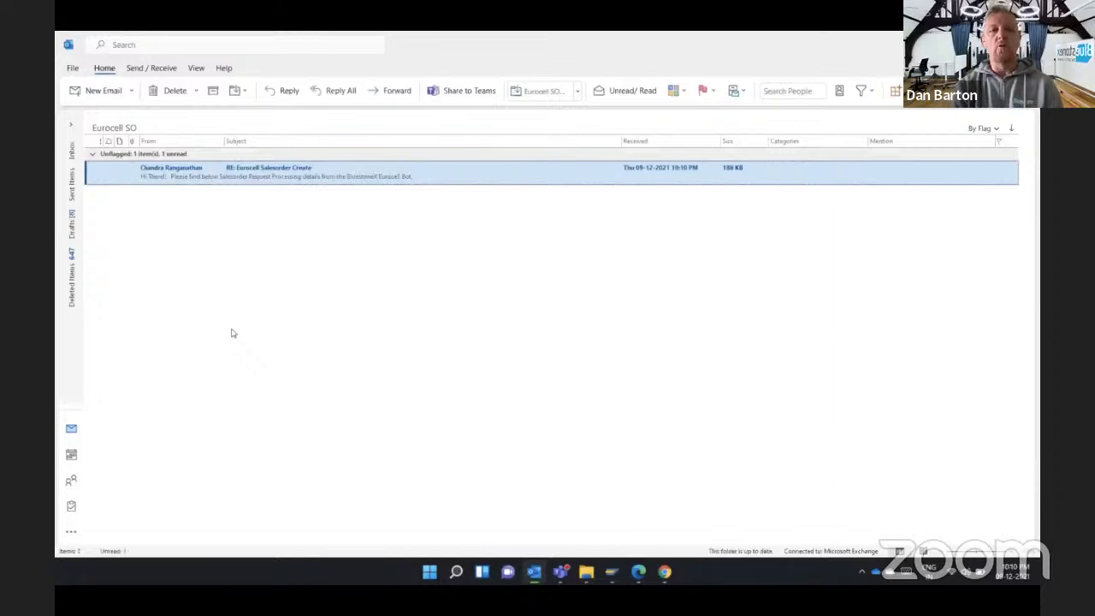
double_click(291, 178)
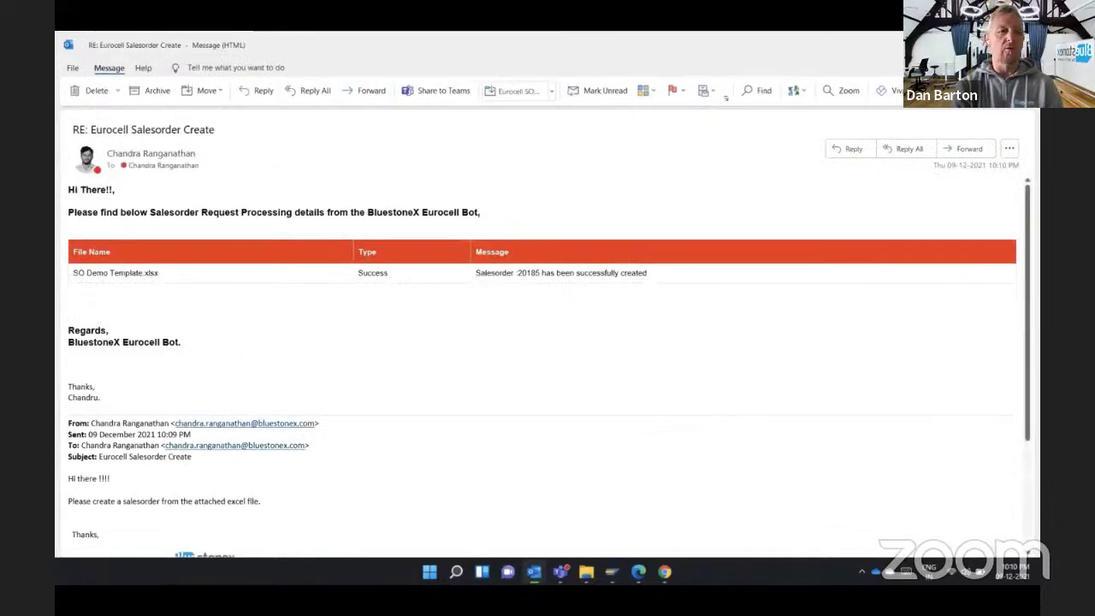
scroll(411, 418, "down", 3)
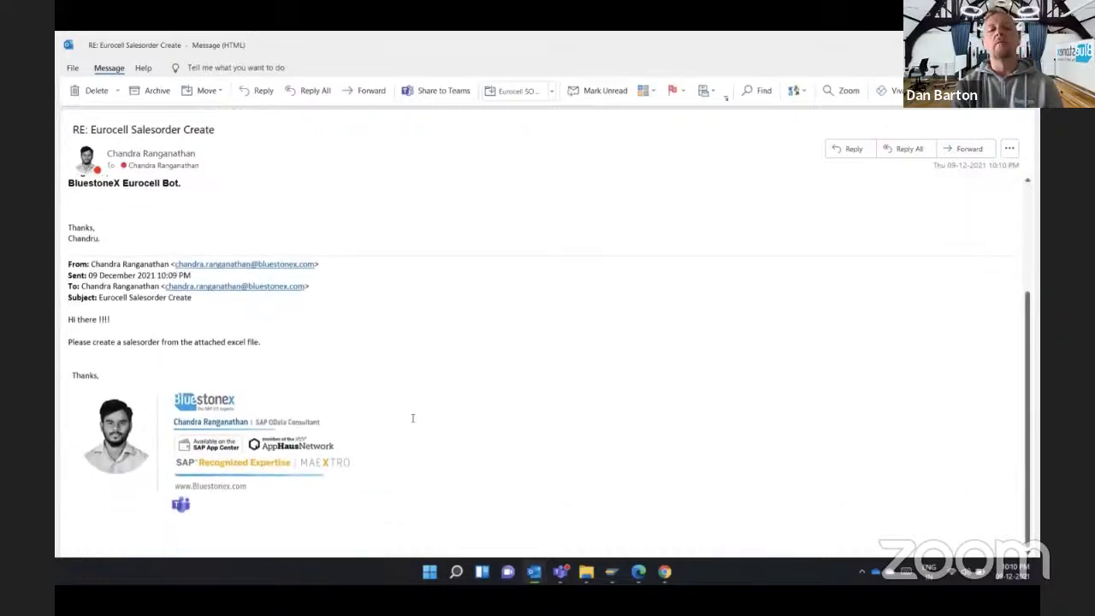
scroll(412, 418, "up", 3)
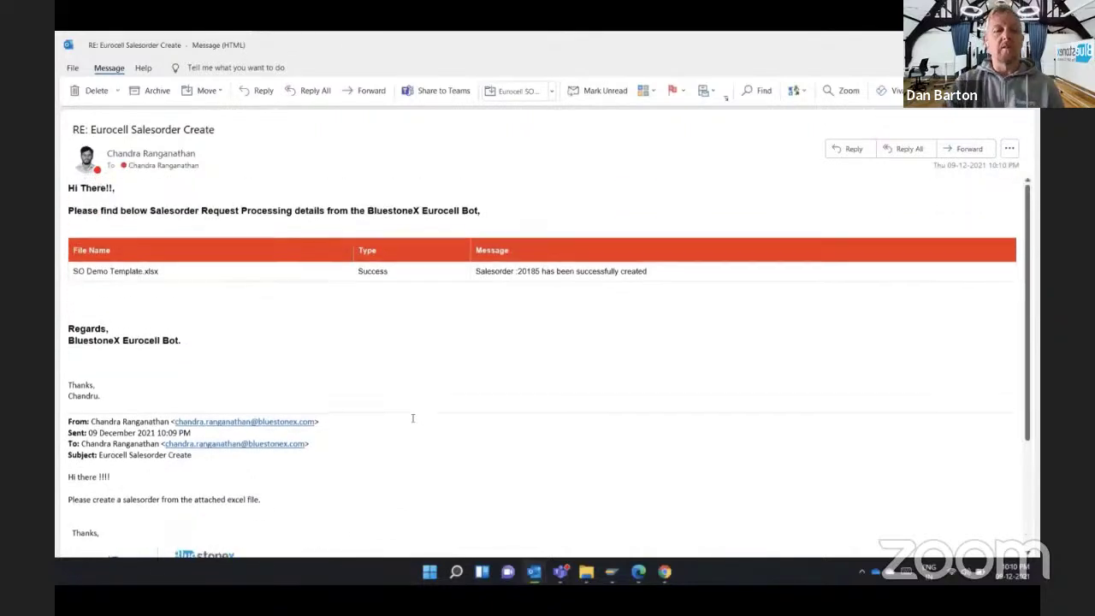
- Copy the sales order number from the bot's reply, switch to Display Sales Order in SAP and display that order
double_click(528, 272)
key("ctrl+c")
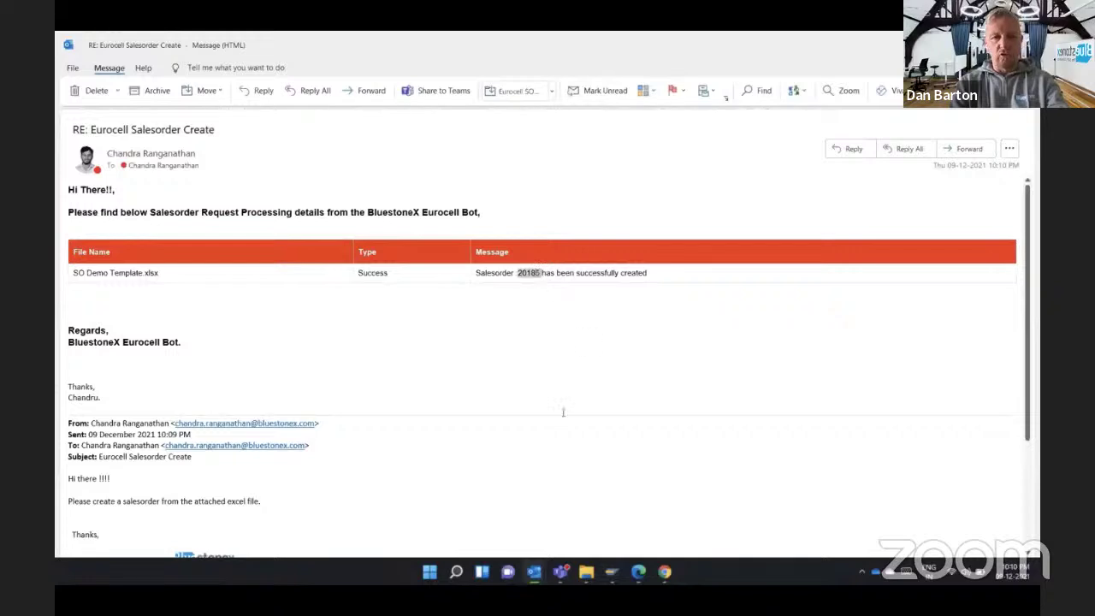
left_click(563, 413)
left_click(611, 572)
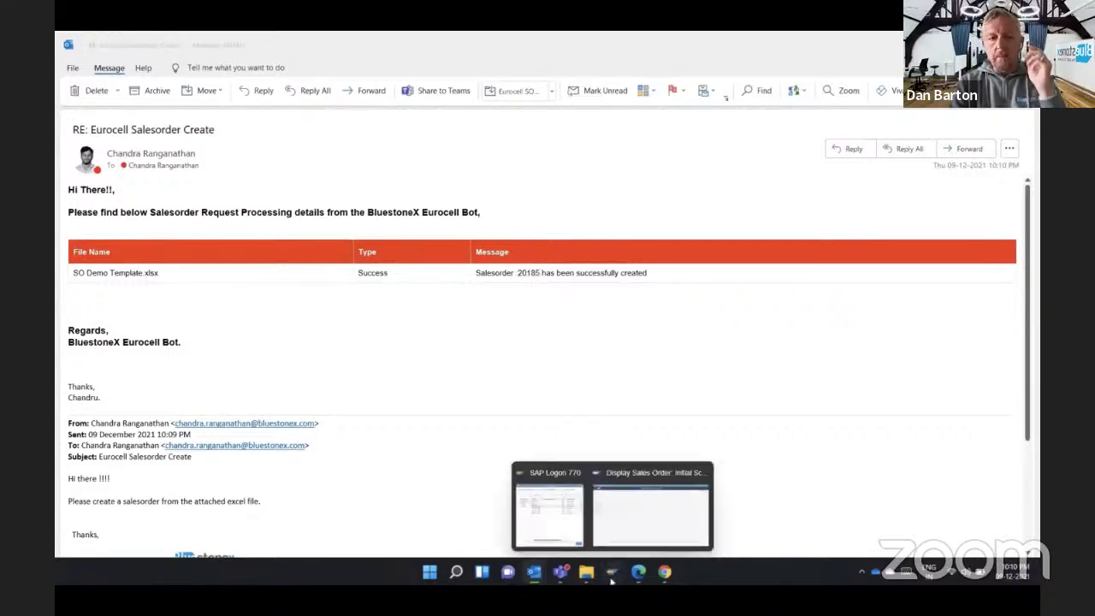
left_click(635, 525)
key("ctrl+v")
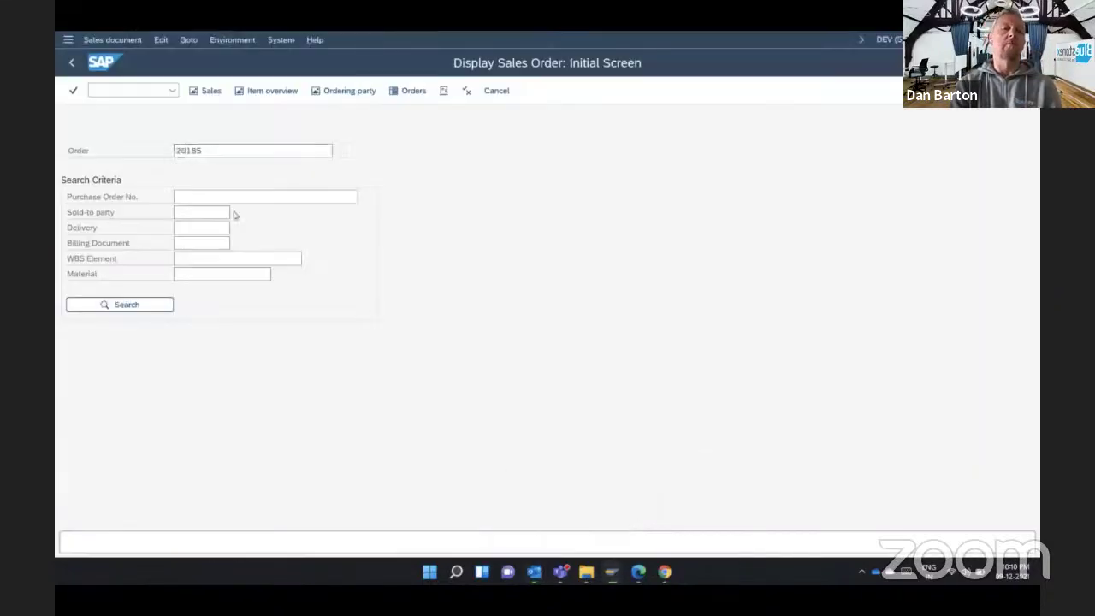
key("Return")
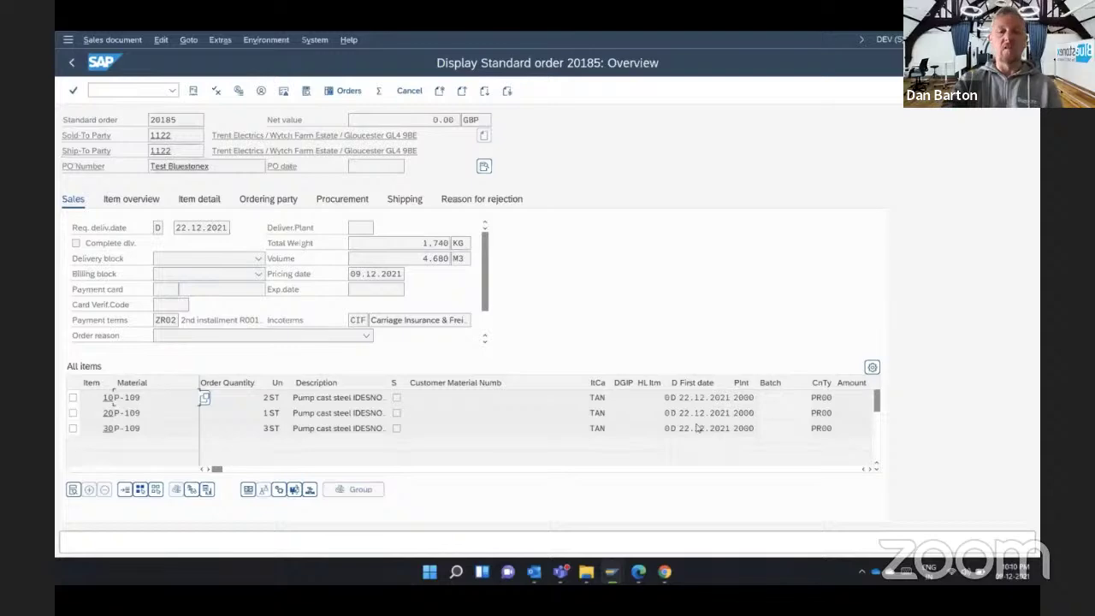
left_click(483, 474)
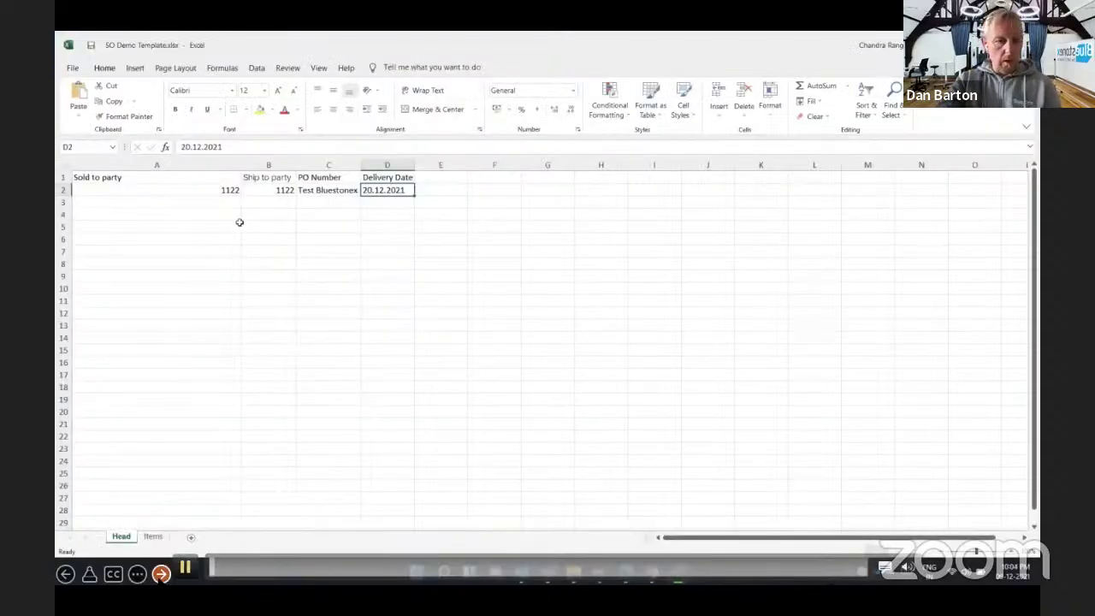
left_click(161, 574)
left_click(161, 574)
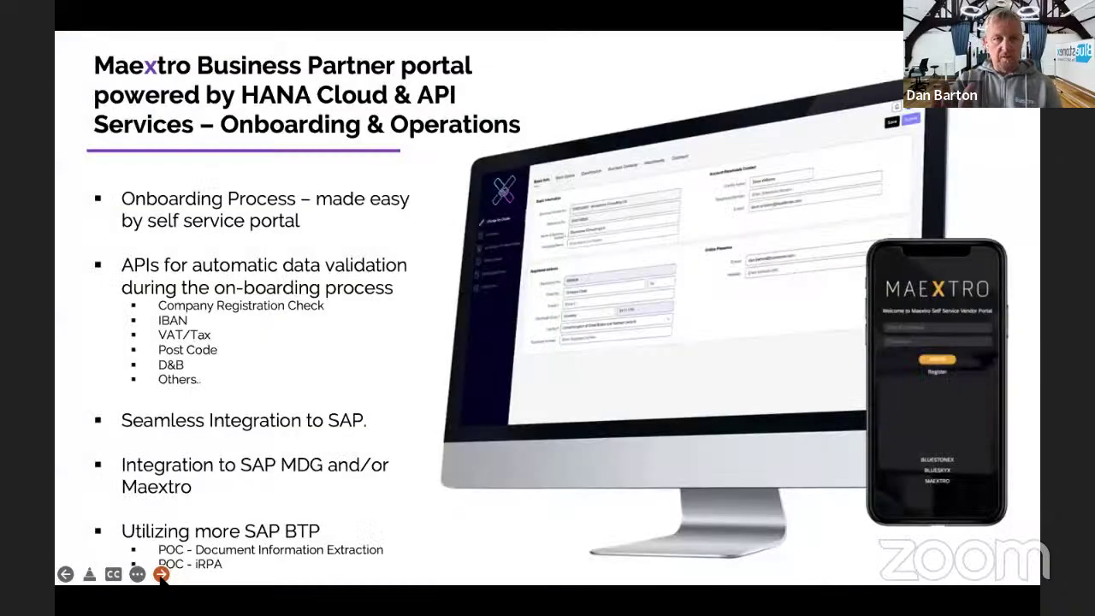